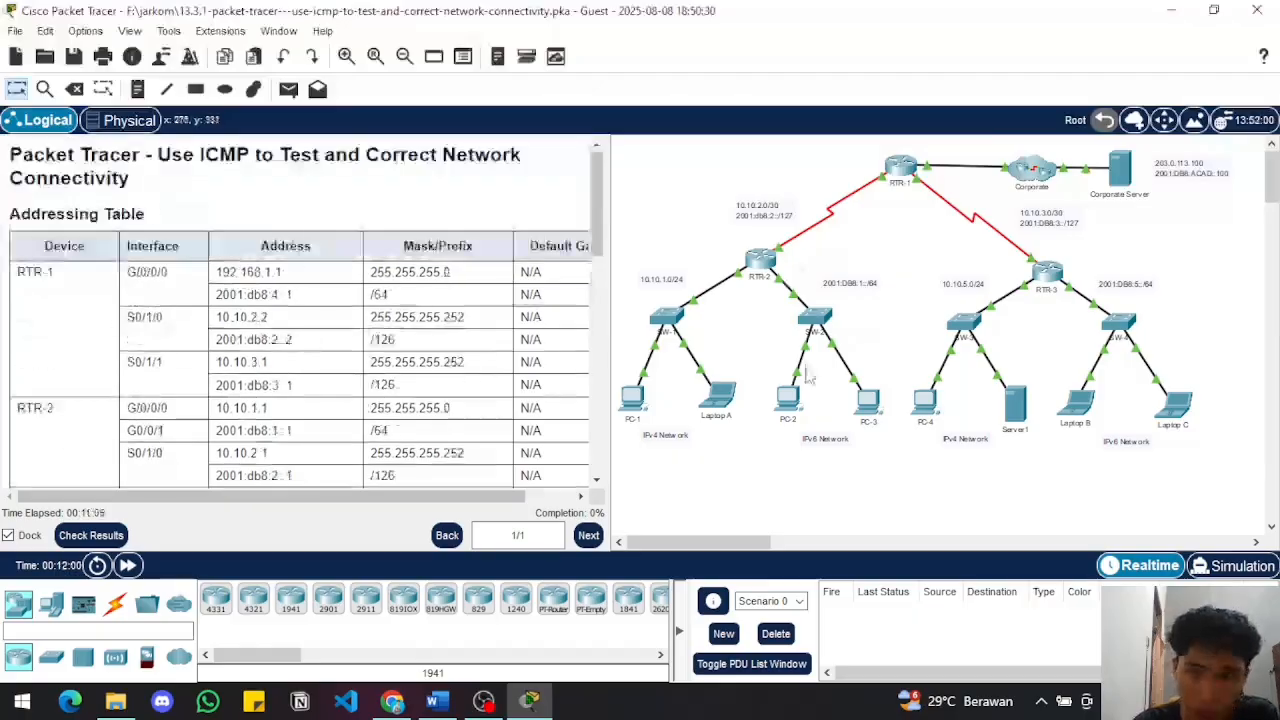
# - Read the activity's addressing table, objectives, background and instructions through to the end
pyautogui.scroll(-5, 293, 270)
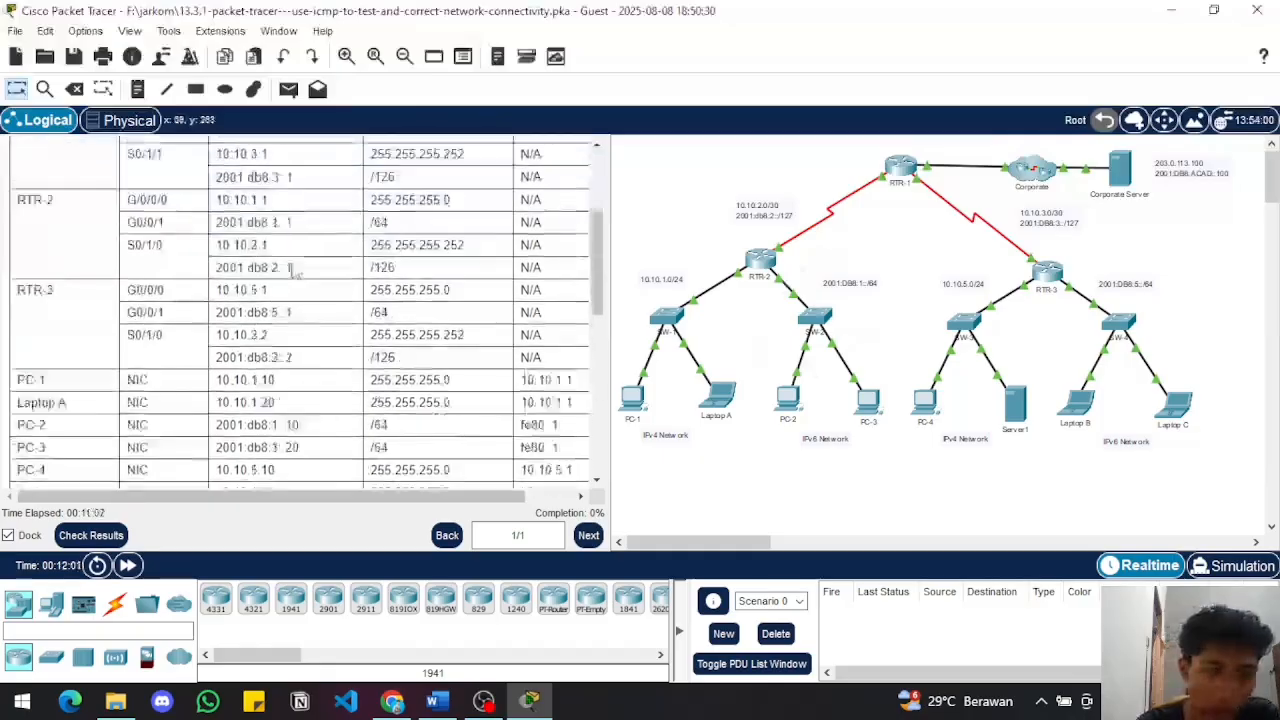
pyautogui.scroll(-10, 293, 270)
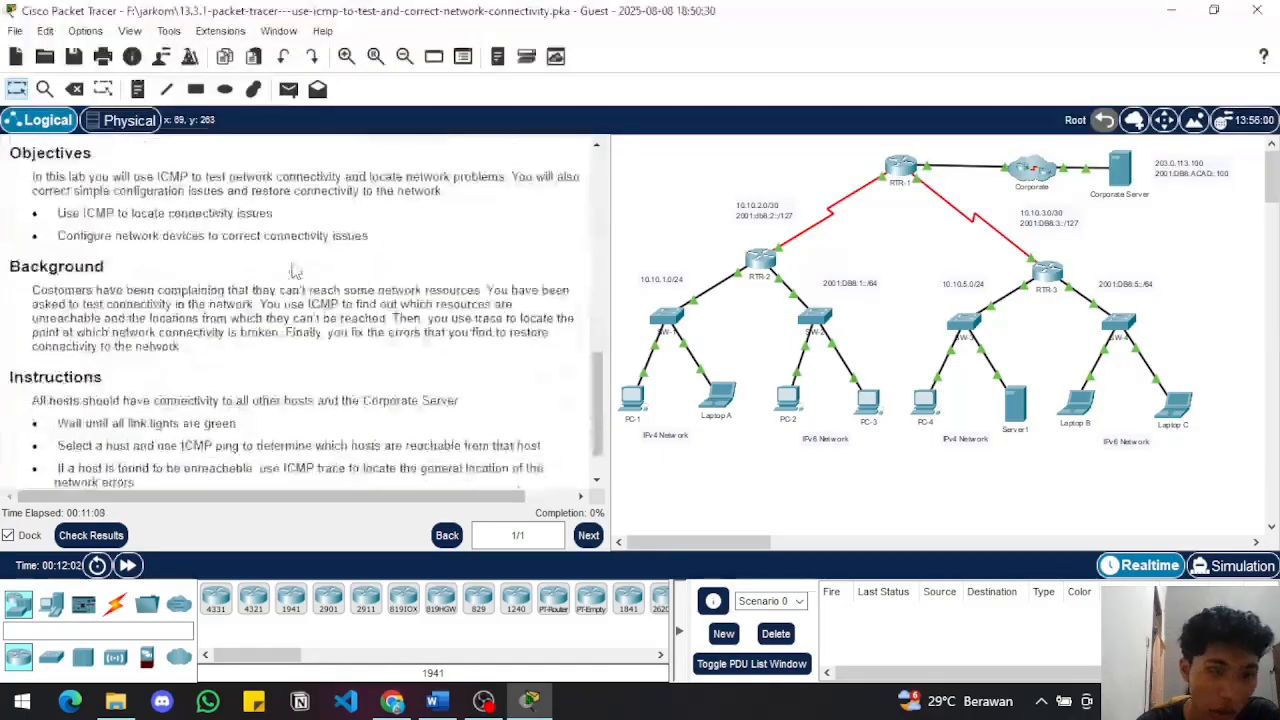
pyautogui.scroll(3, 293, 270)
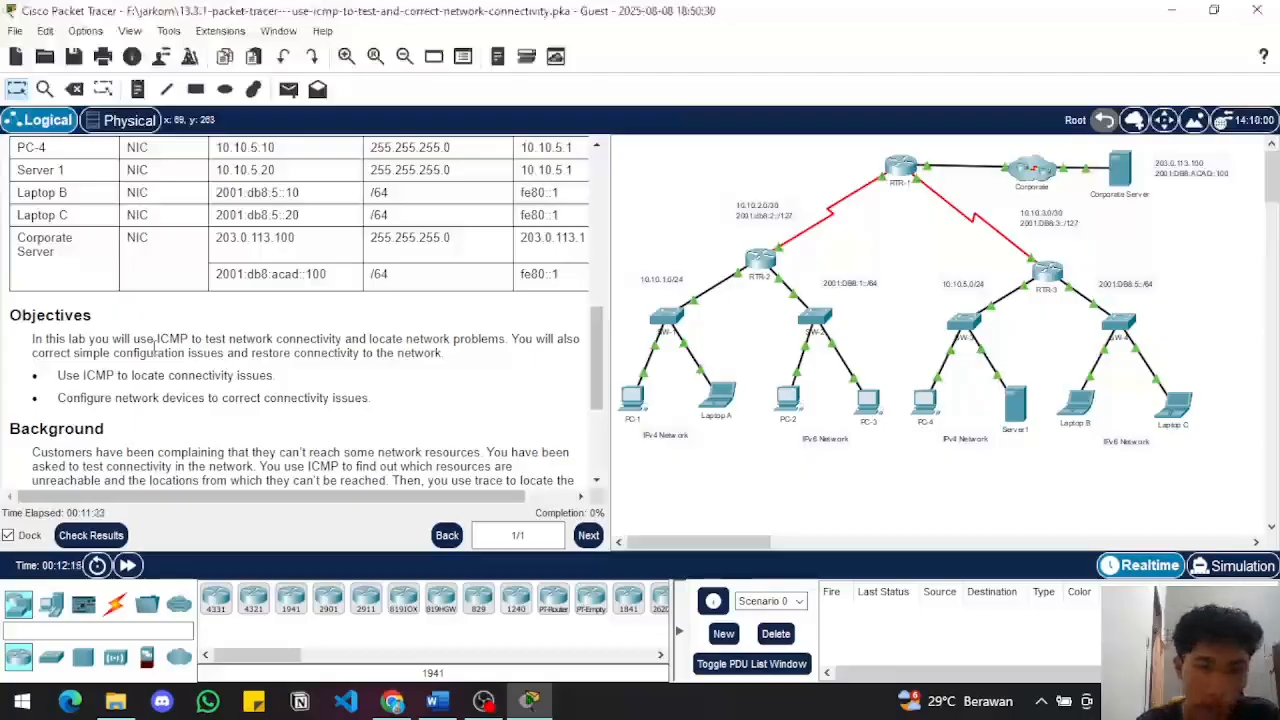
pyautogui.scroll(-1, 155, 343)
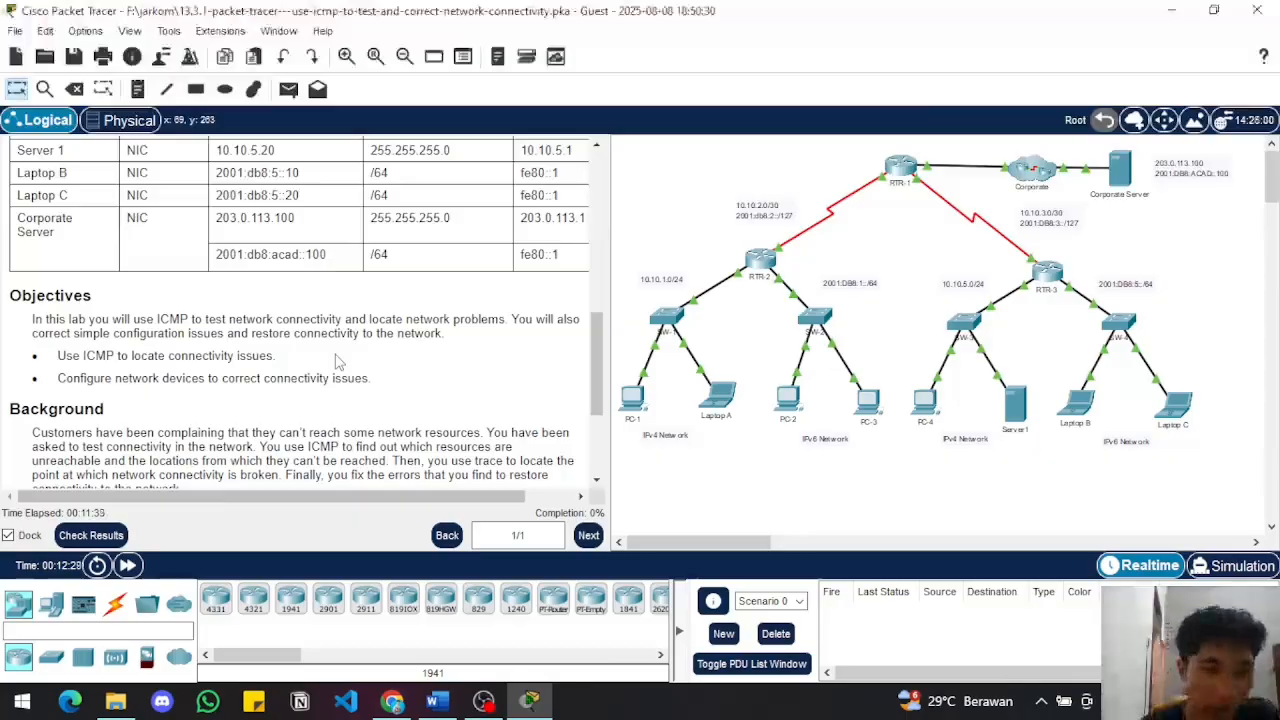
pyautogui.scroll(-3, 337, 362)
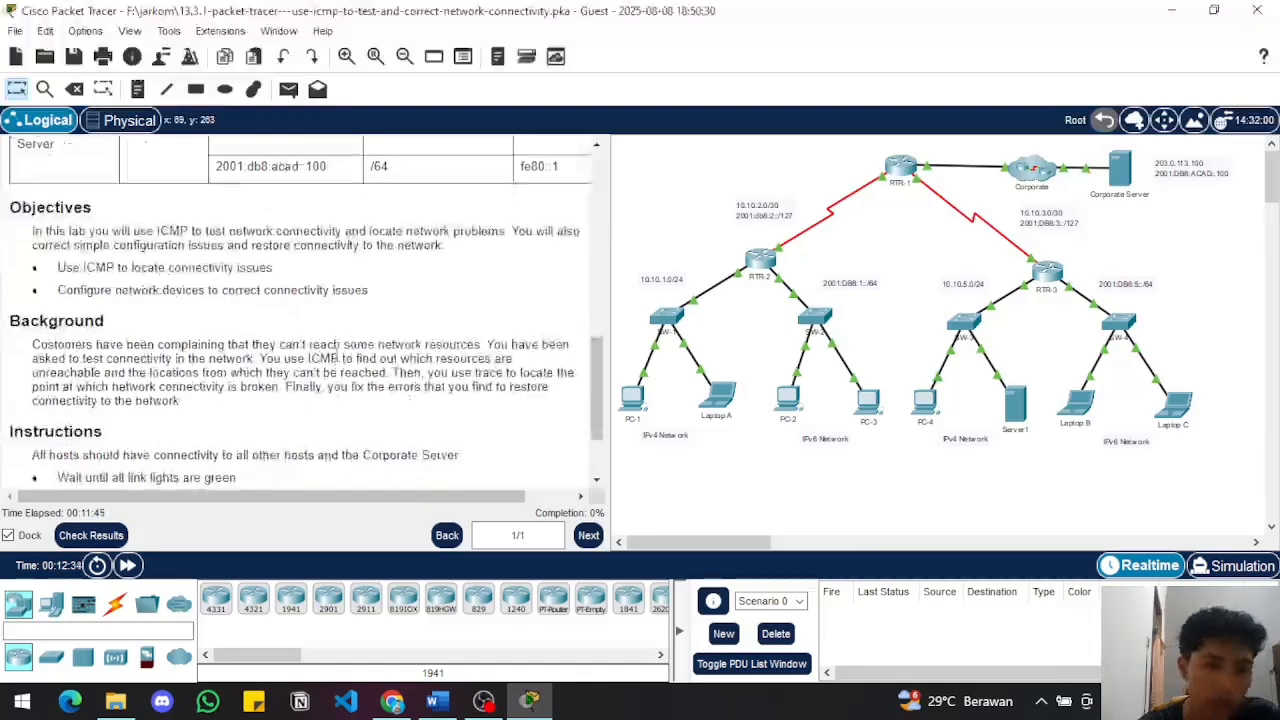
pyautogui.scroll(-3, 337, 356)
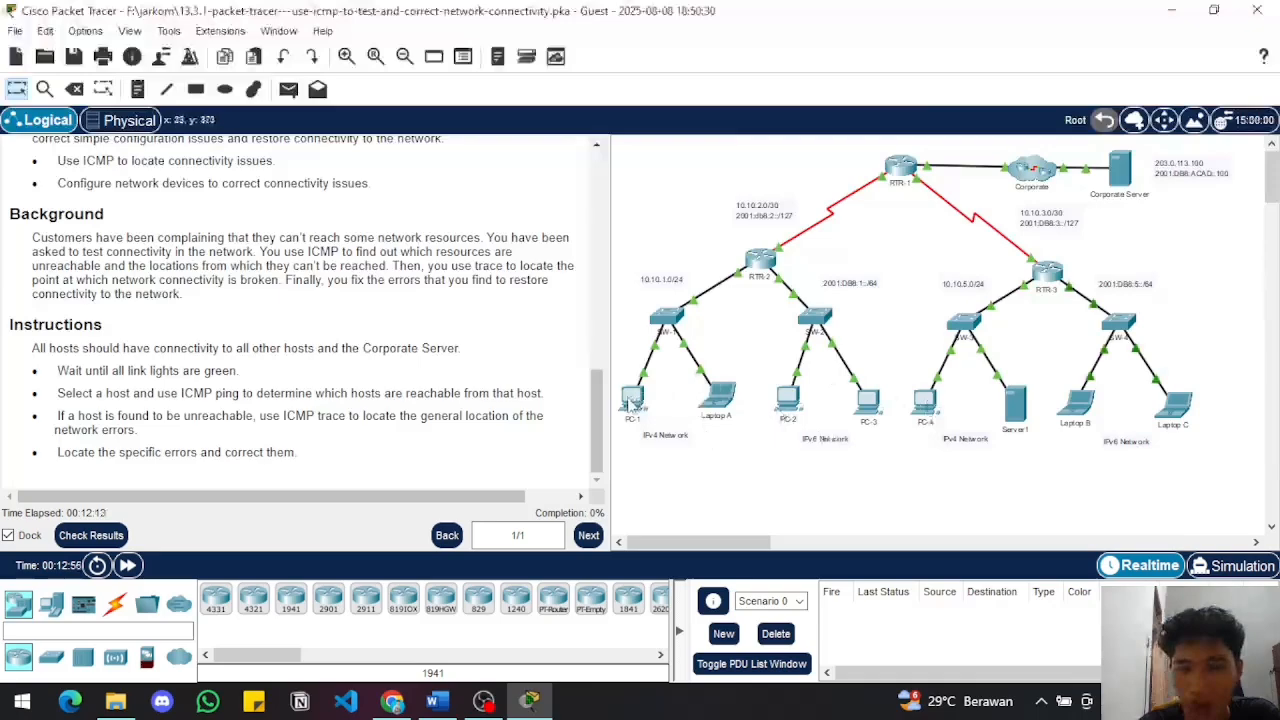
# - Copy PC-4's IPv4 address from its IP configuration and close the PC-4 window
pyautogui.click(928, 402)
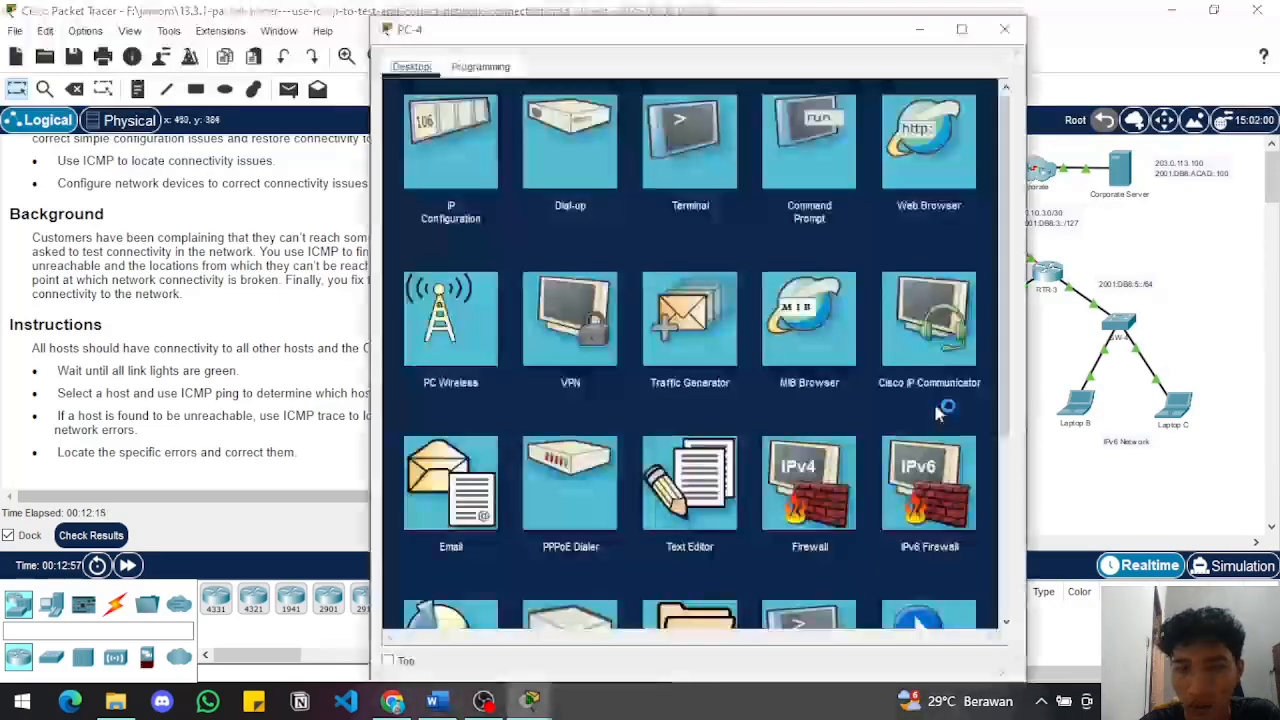
pyautogui.click(453, 141)
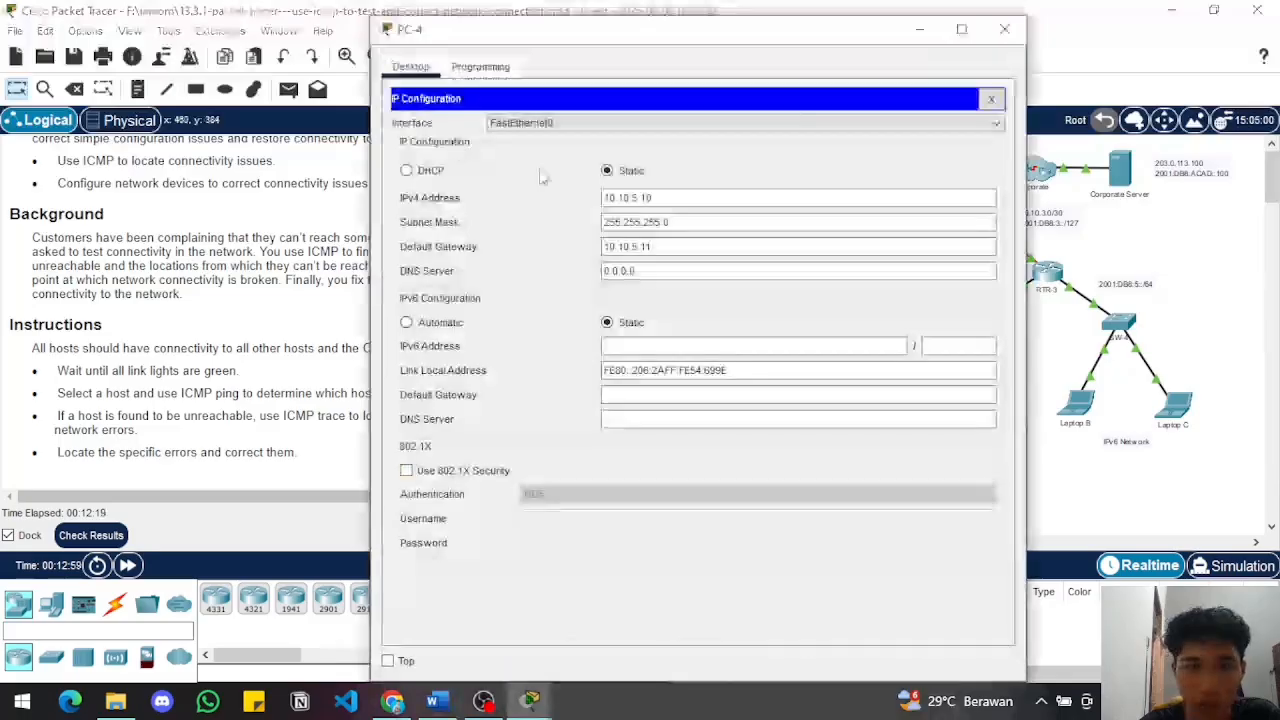
pyautogui.doubleClick(631, 197)
pyautogui.hotkey('ctrl', 'c')
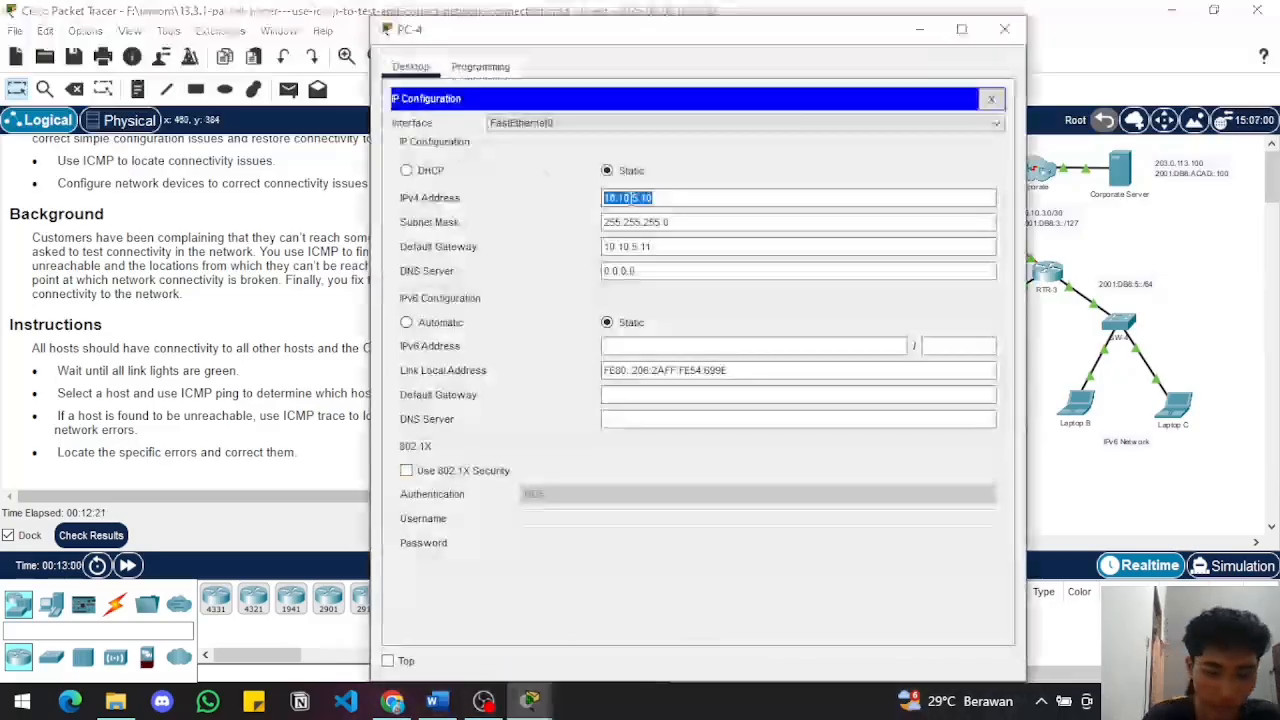
pyautogui.click(1004, 29)
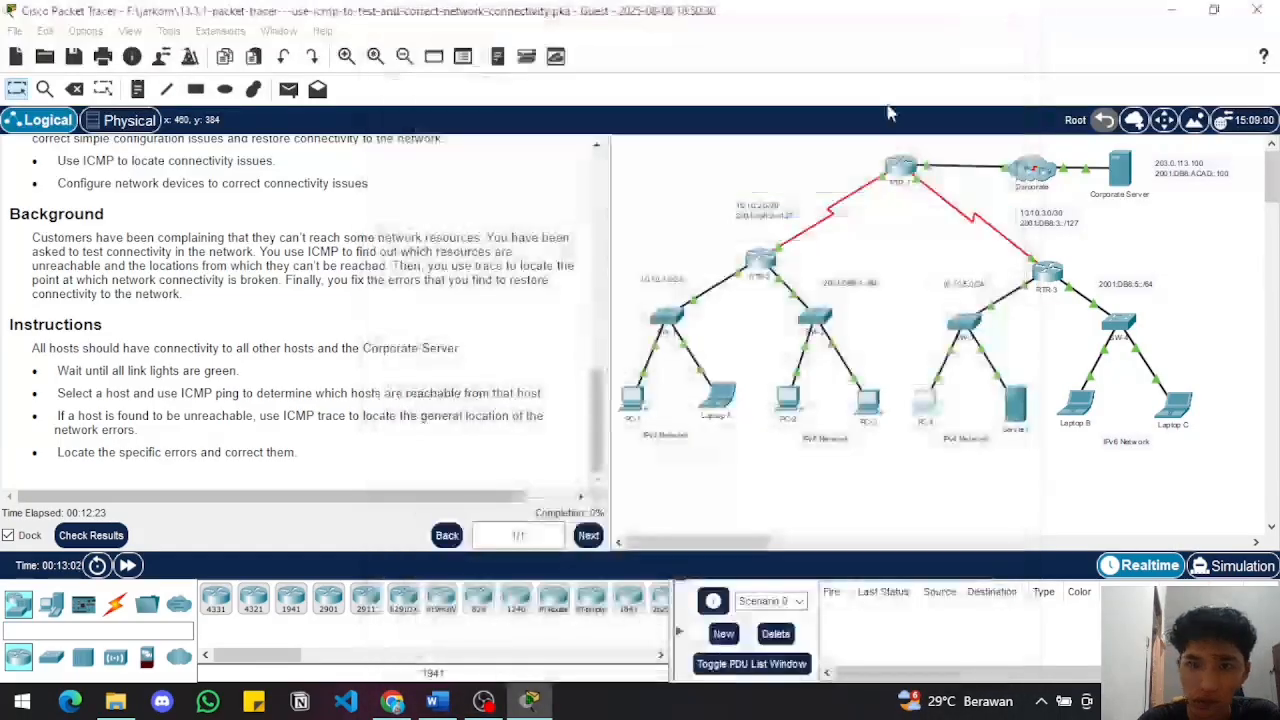
# - Ping PC-4 at 10.10.5.10 from PC-1's command prompt
pyautogui.click(637, 404)
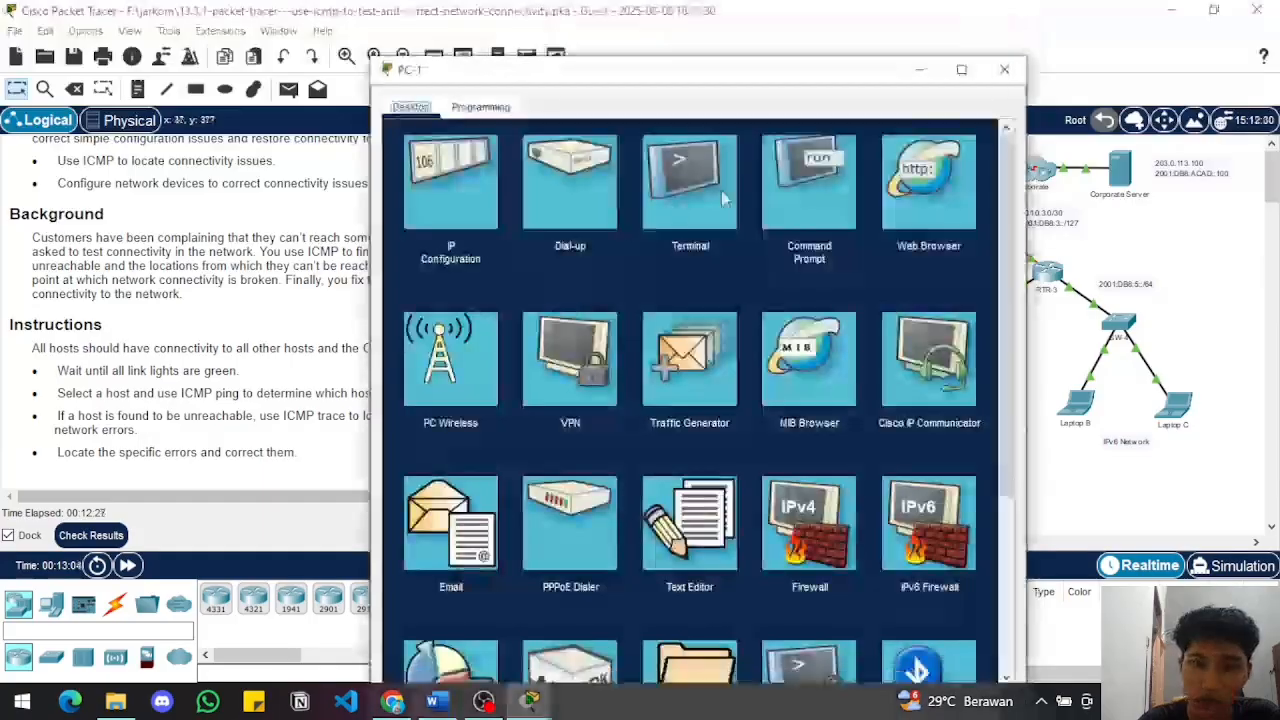
pyautogui.click(825, 183)
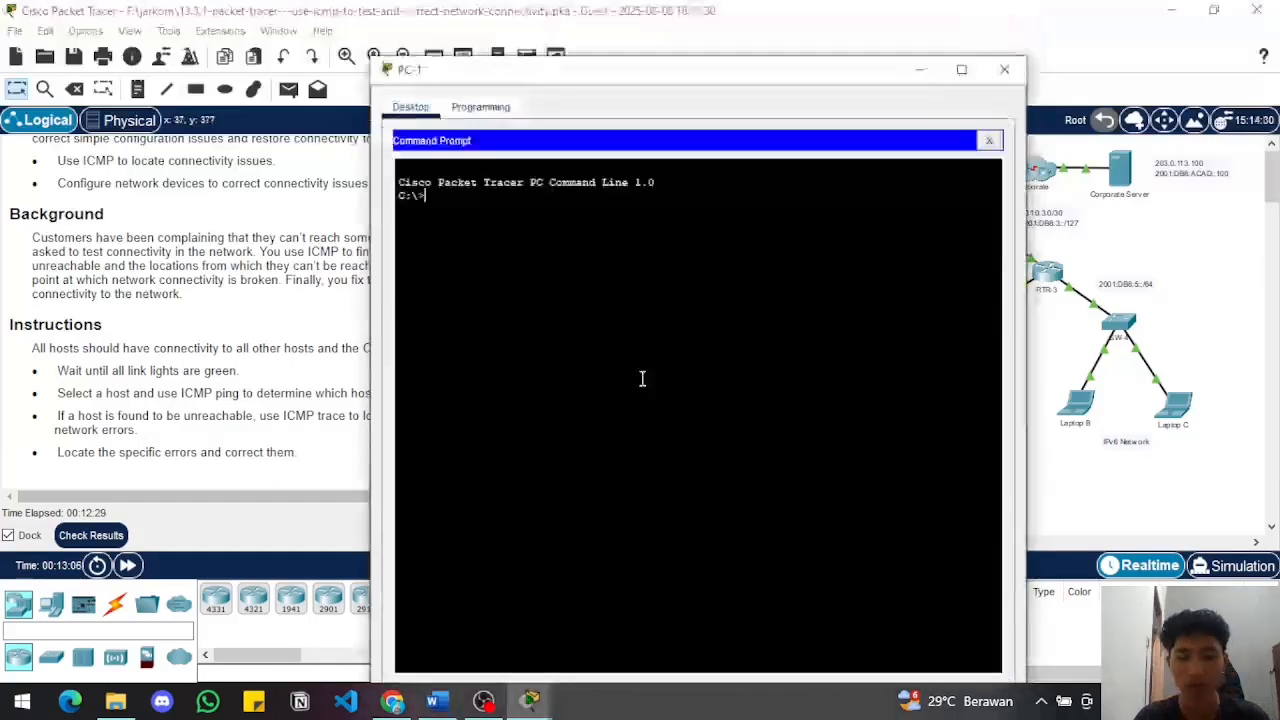
pyautogui.write('pi')
pyautogui.press('BackSpace')
pyautogui.press('BackSpace')
pyautogui.press('BackSpace')
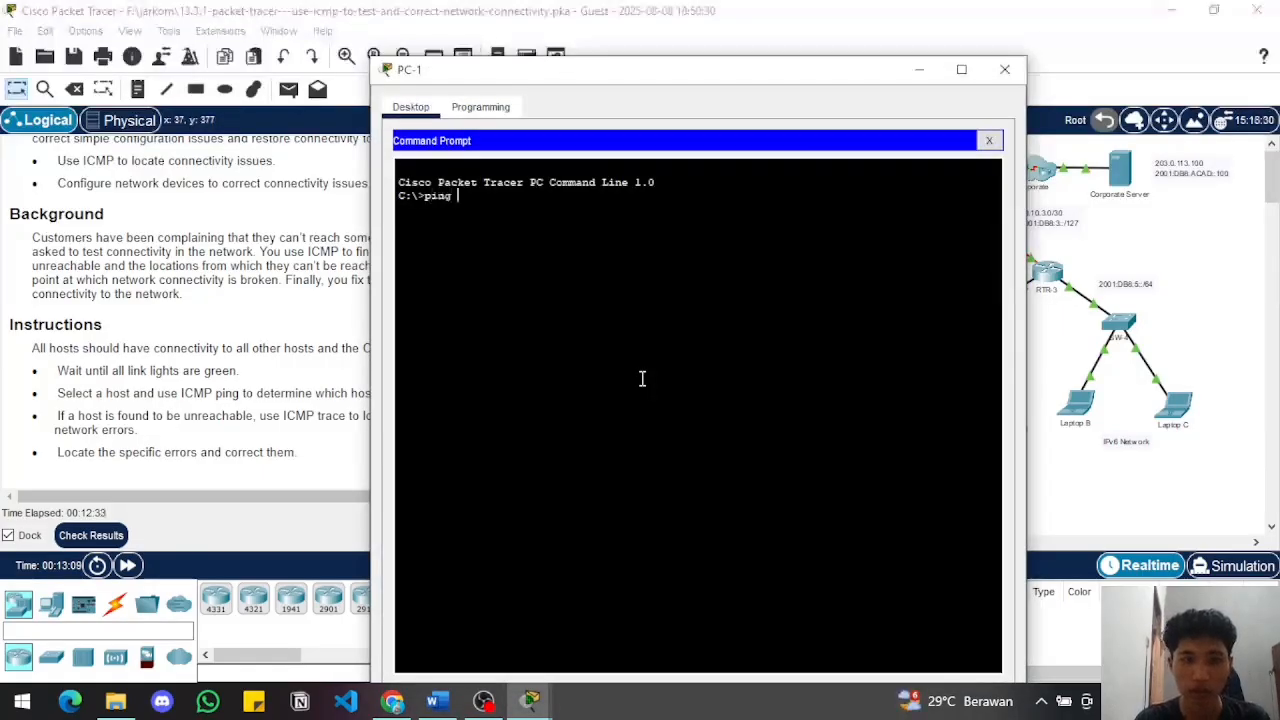
pyautogui.rightClick(606, 206)
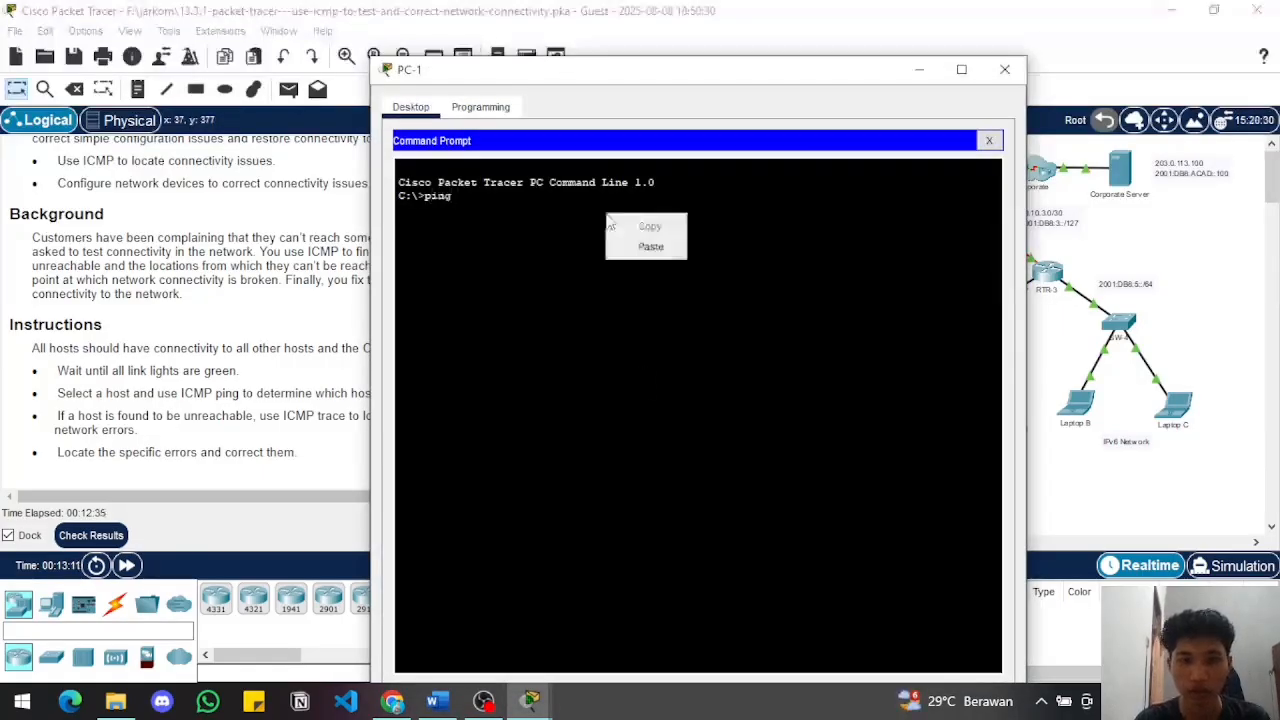
pyautogui.click(644, 244)
pyautogui.press('Return')
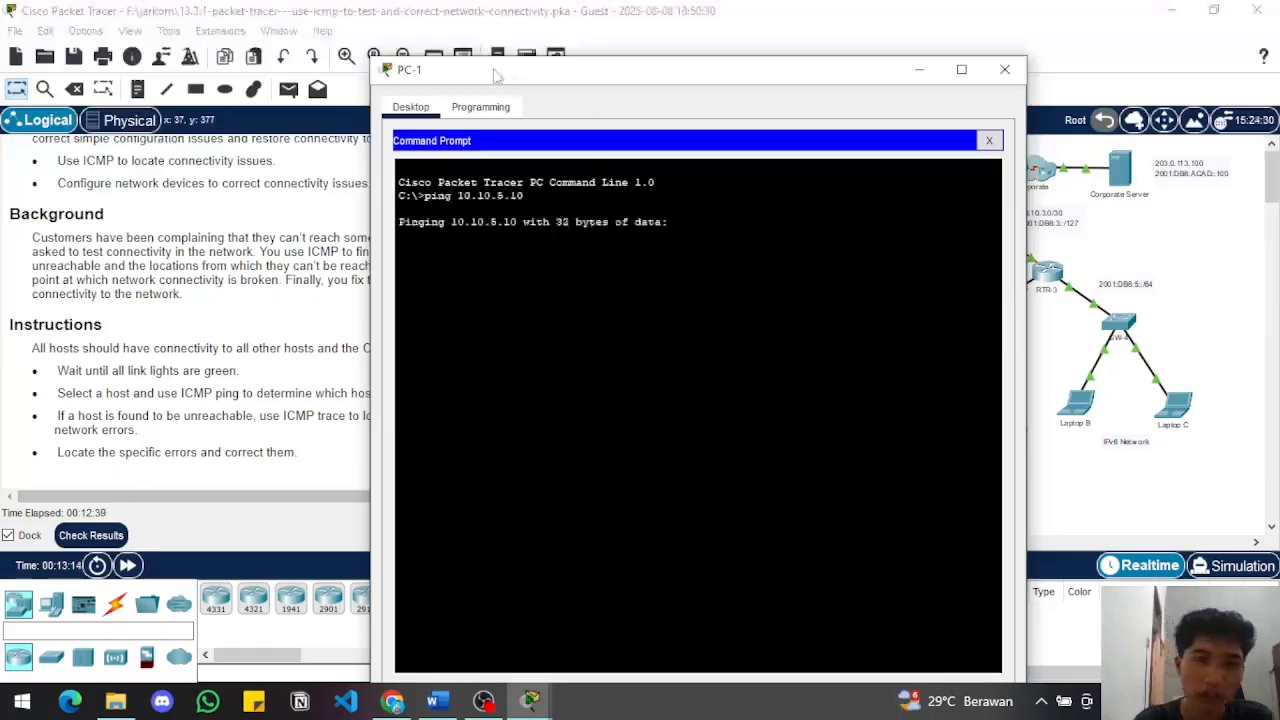
pyautogui.moveTo(493, 77); pyautogui.dragTo(601, 145)
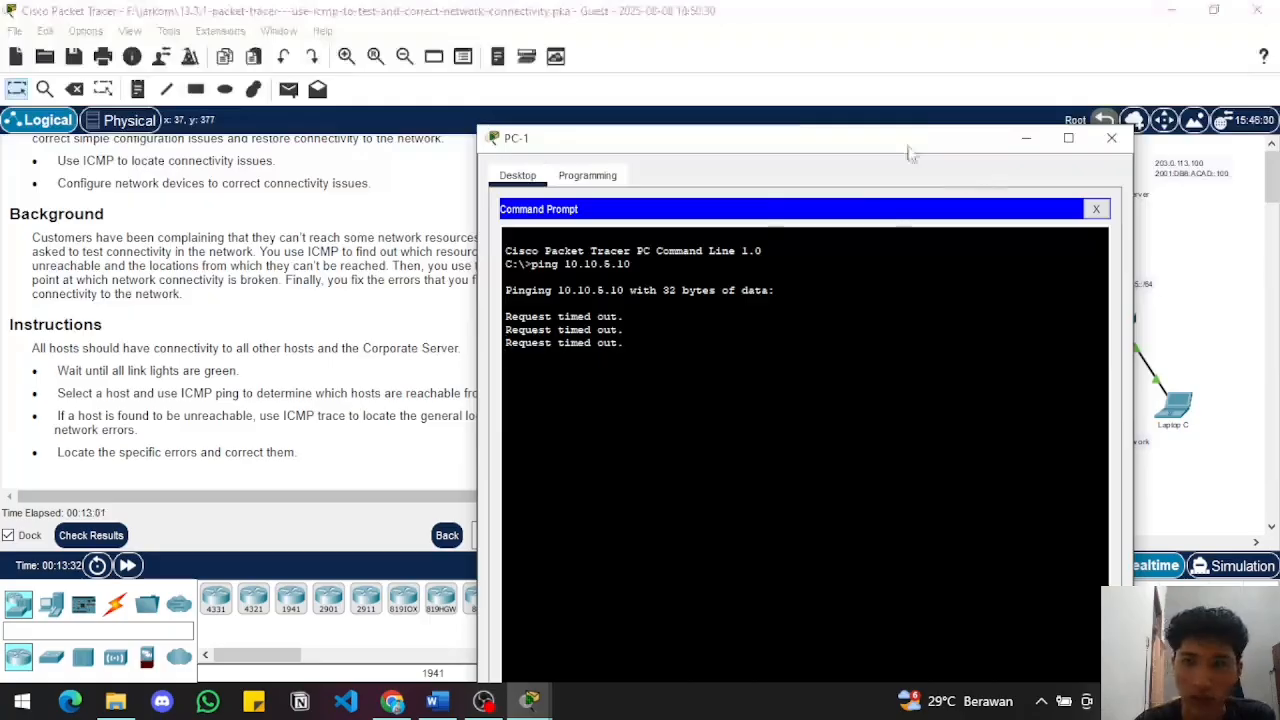
pyautogui.moveTo(906, 150); pyautogui.dragTo(930, 115)
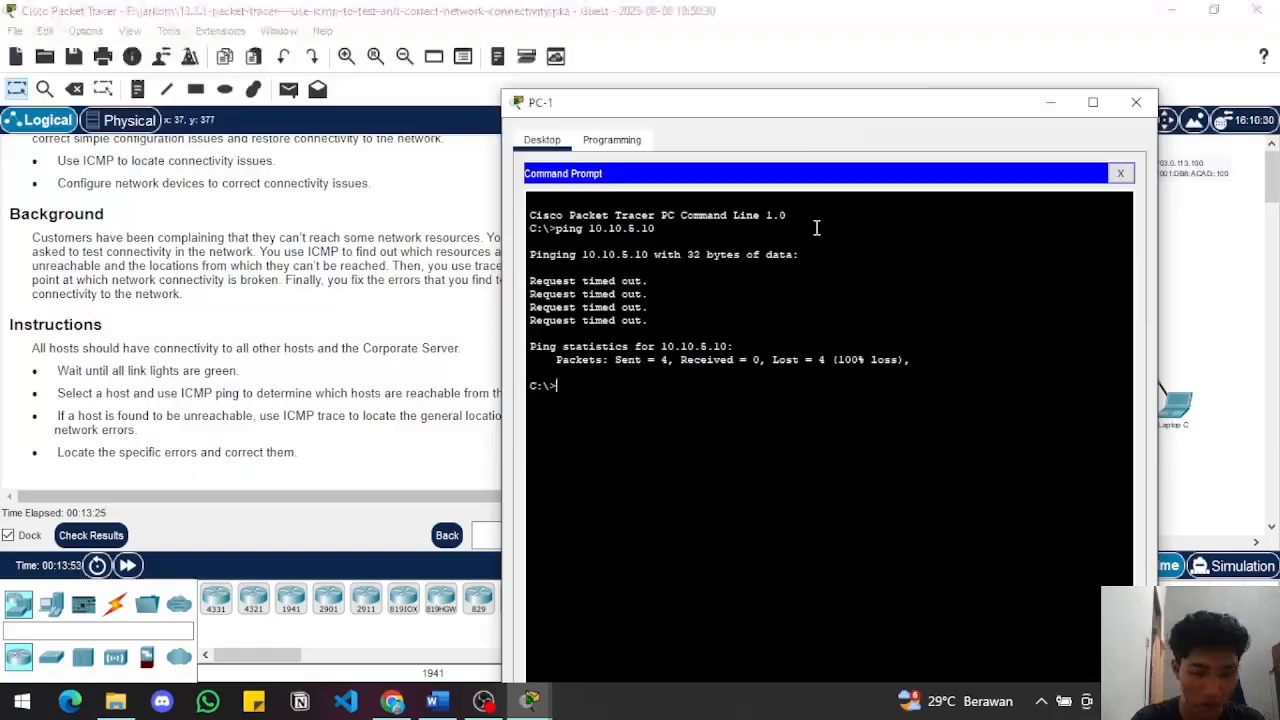
# - Trace the route from PC-1 to 10.10.5.10 with tracert, keeping the resized PC-1 window beside the topology
pyautogui.write('acert')
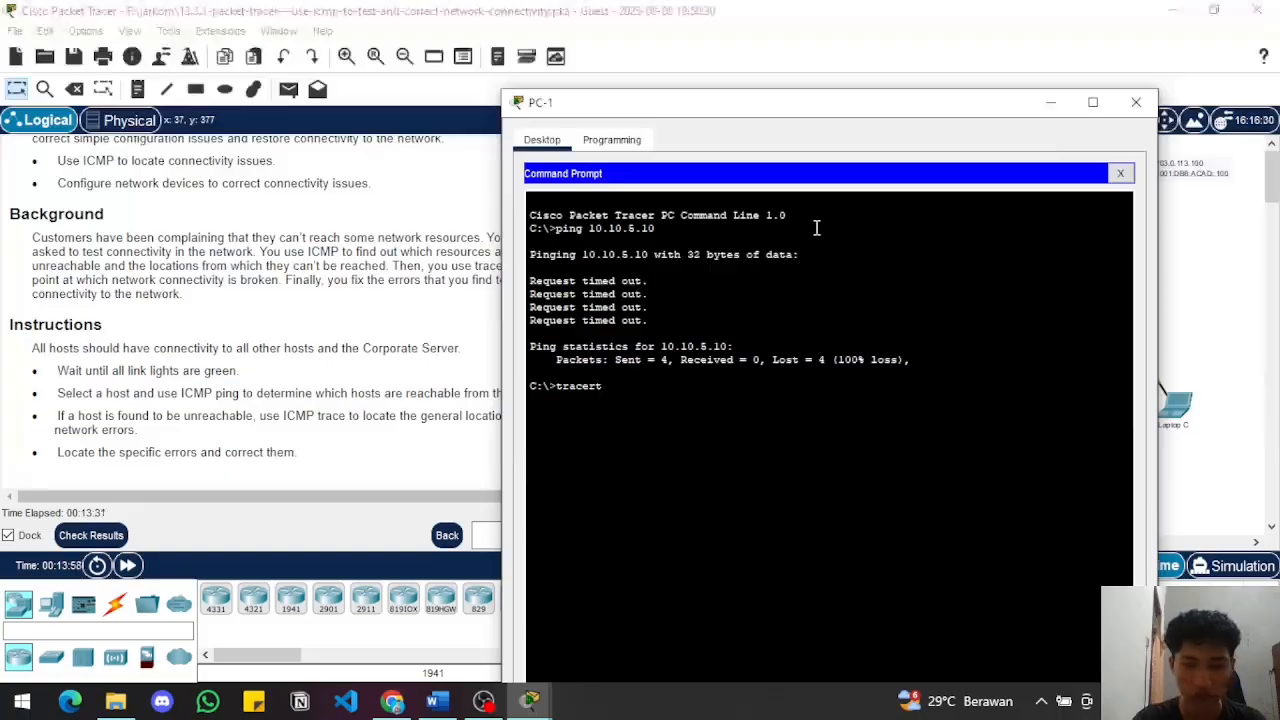
pyautogui.rightClick(816, 228)
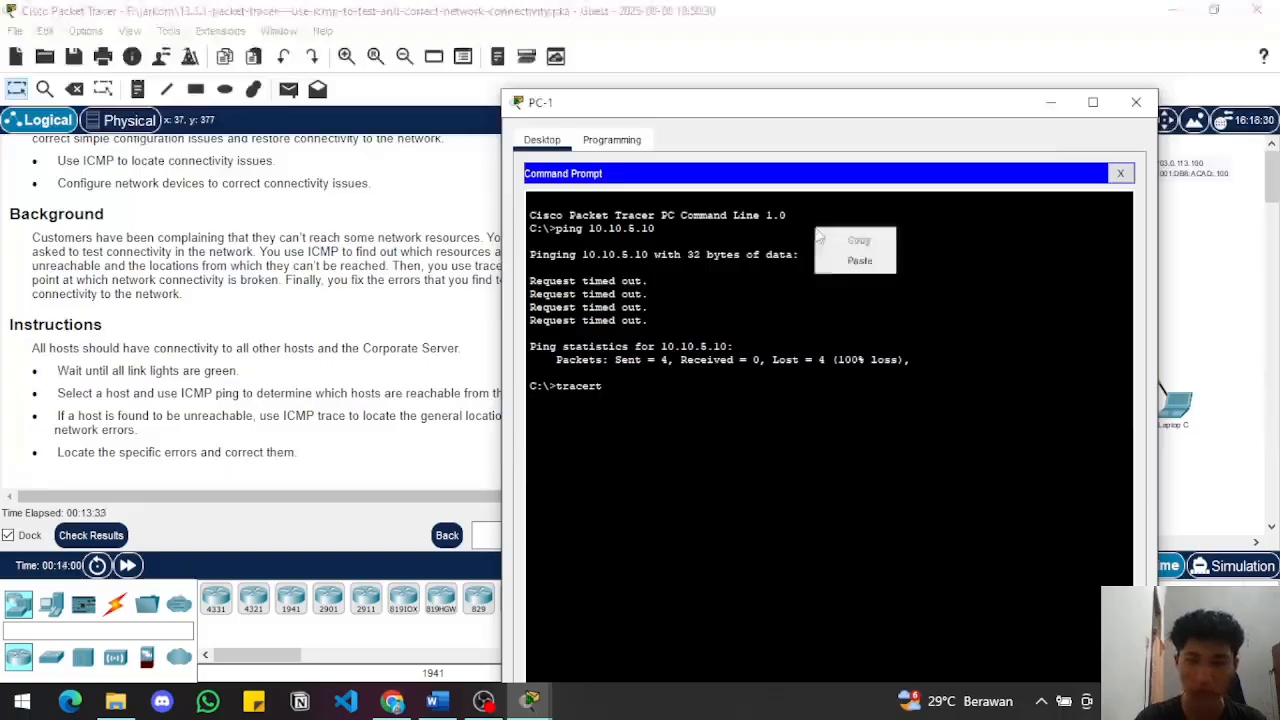
pyautogui.click(860, 263)
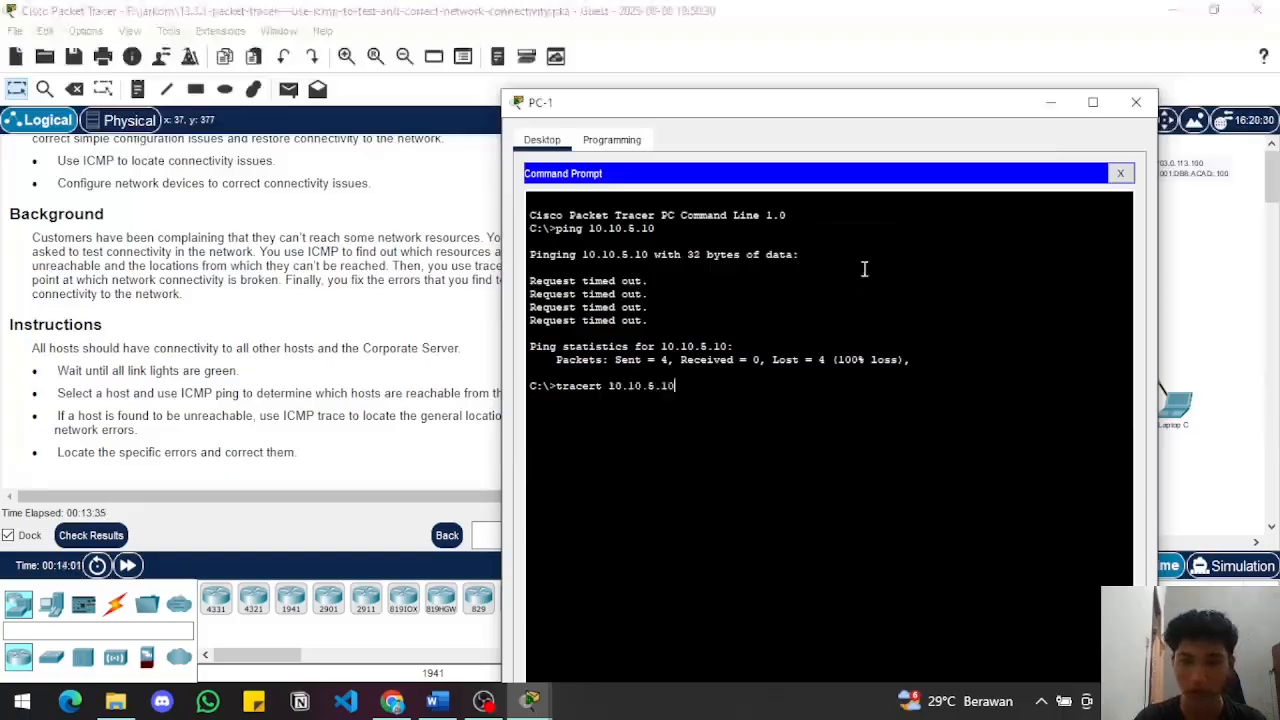
pyautogui.press('Return')
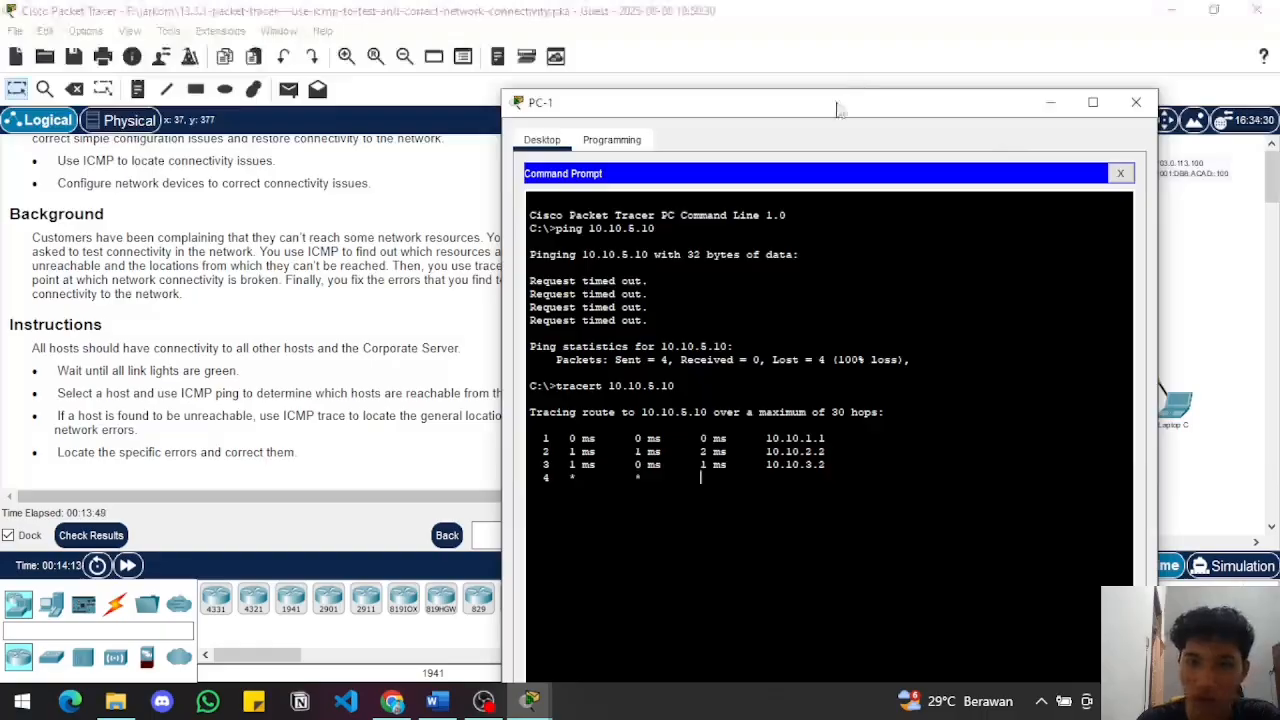
pyautogui.moveTo(838, 110); pyautogui.dragTo(346, 57)
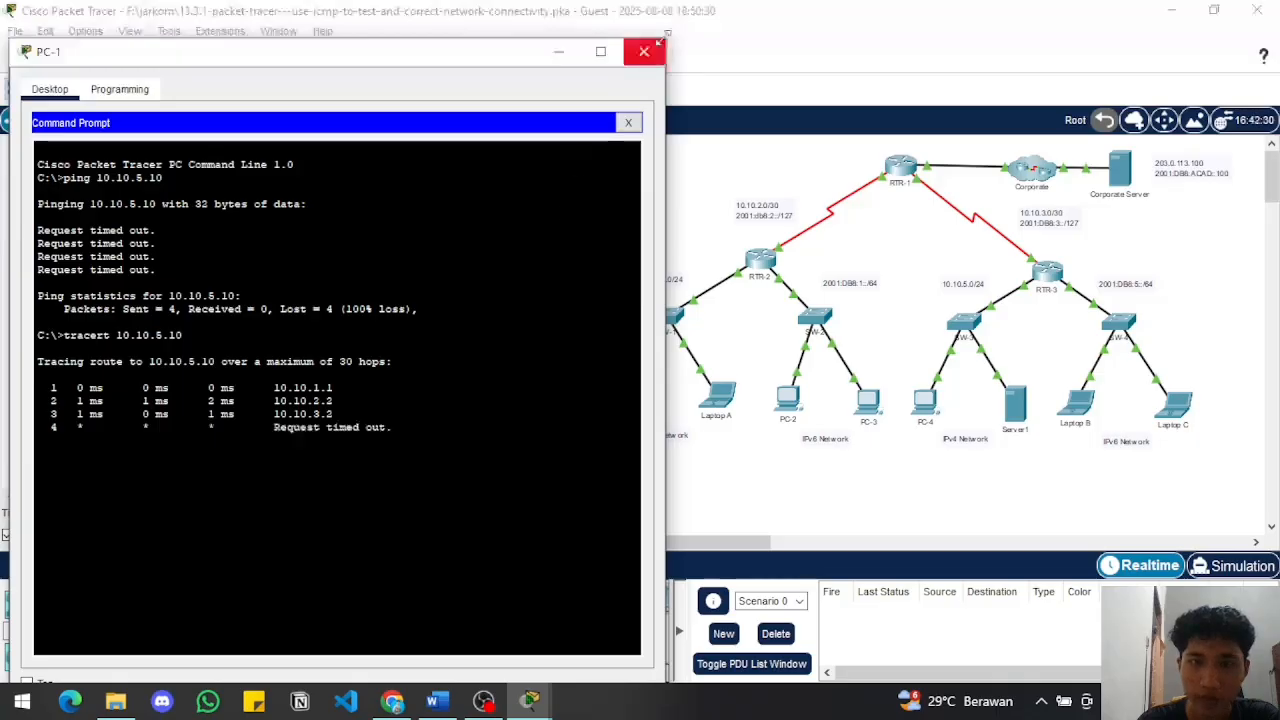
pyautogui.moveTo(662, 44); pyautogui.dragTo(552, 145)
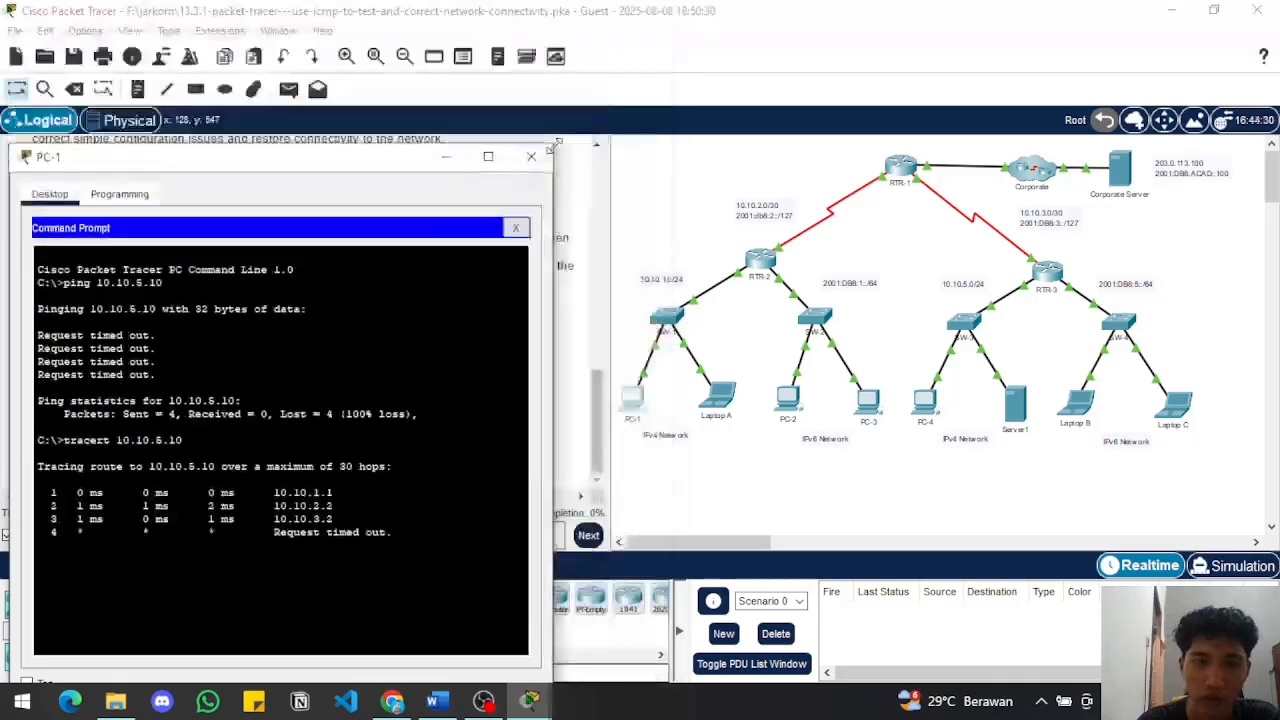
pyautogui.moveTo(345, 170); pyautogui.dragTo(363, 94)
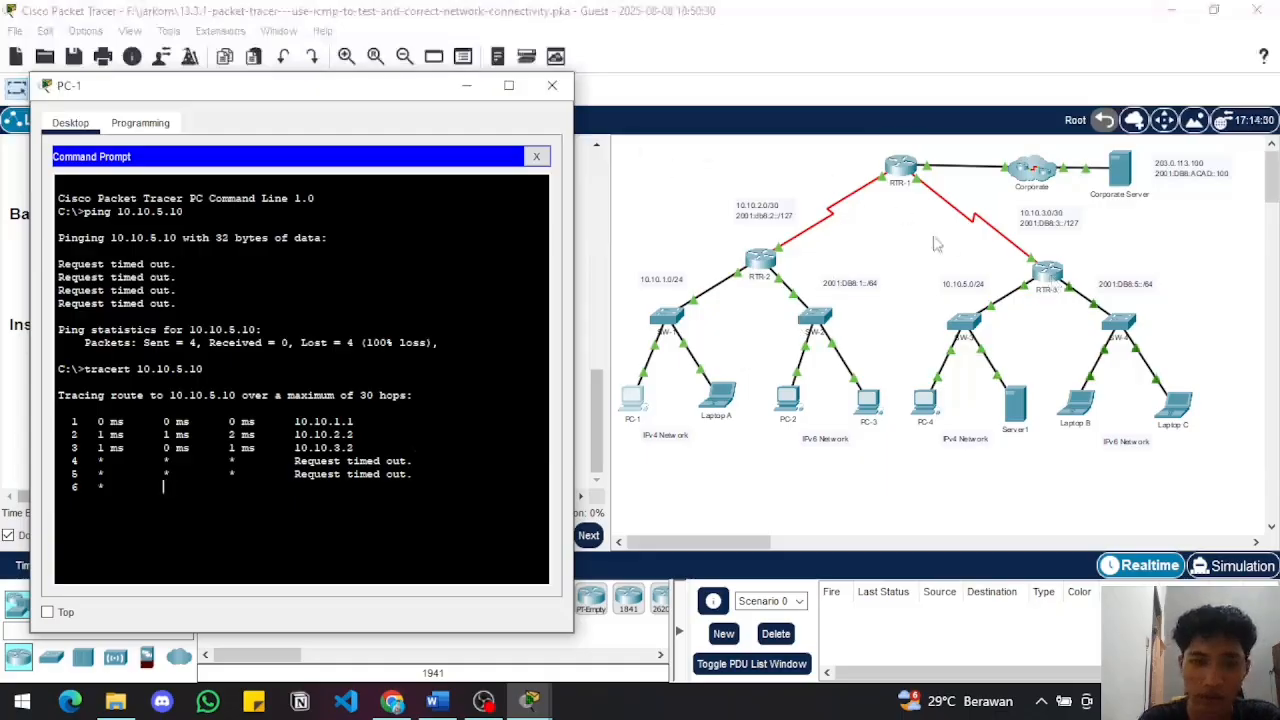
# - Minimize the PC-1 window and review the incorrect assessment items in the activity results
pyautogui.click(466, 87)
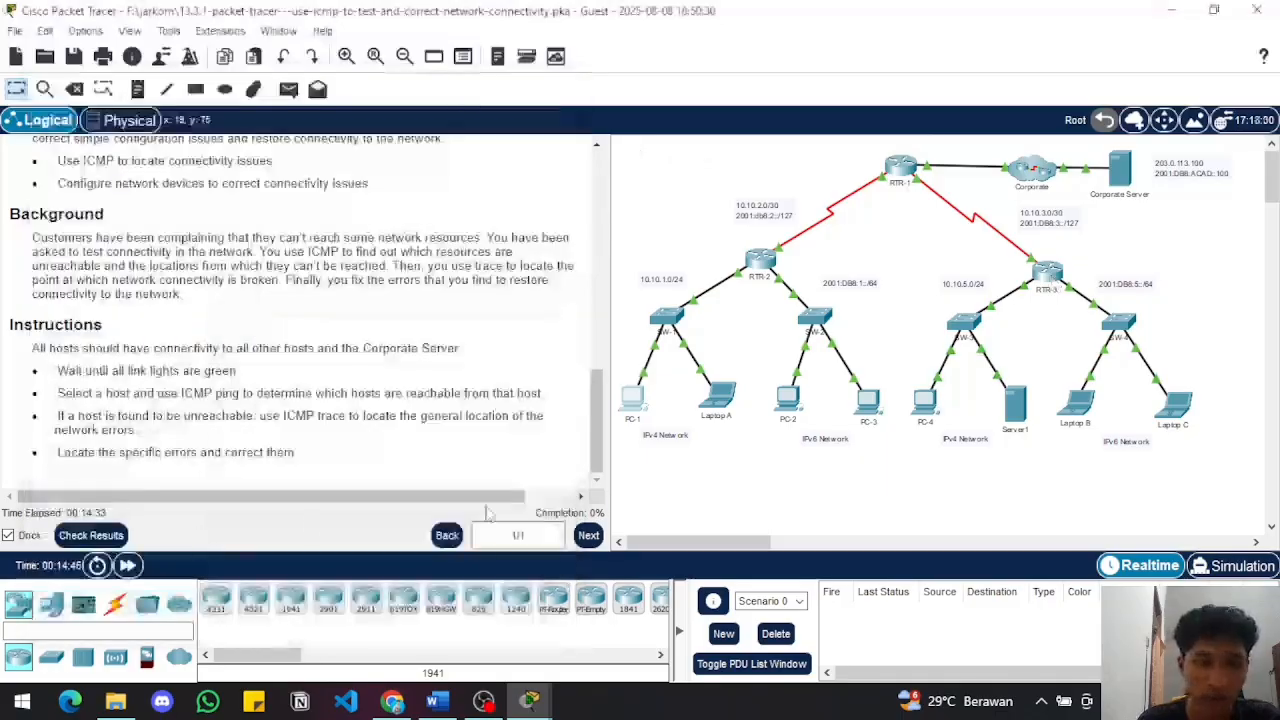
pyautogui.click(118, 538)
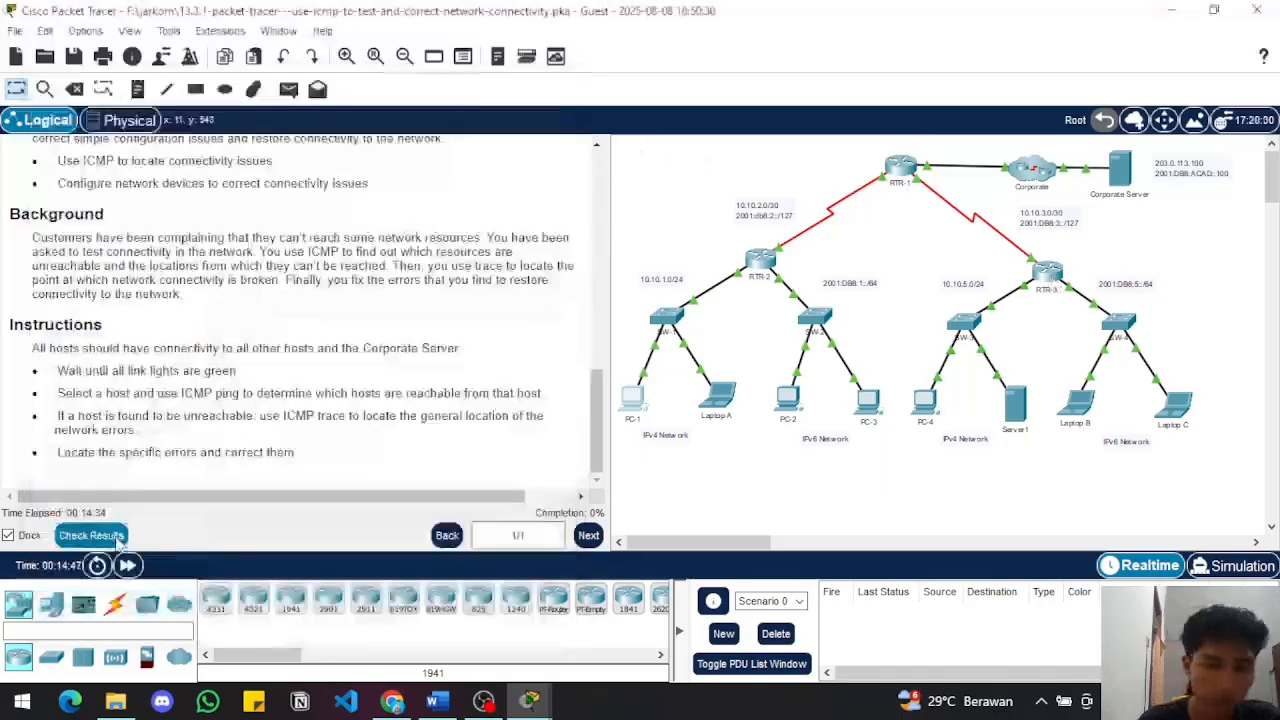
pyautogui.click(168, 134)
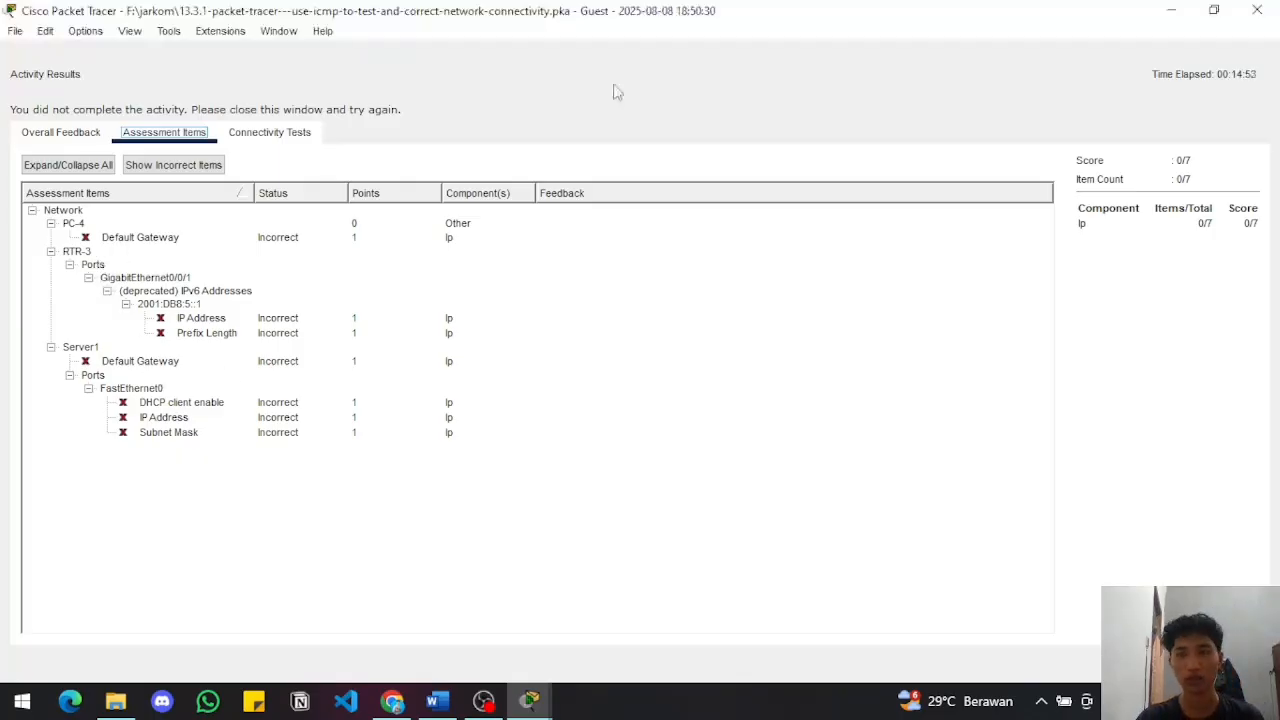
pyautogui.click(1257, 9)
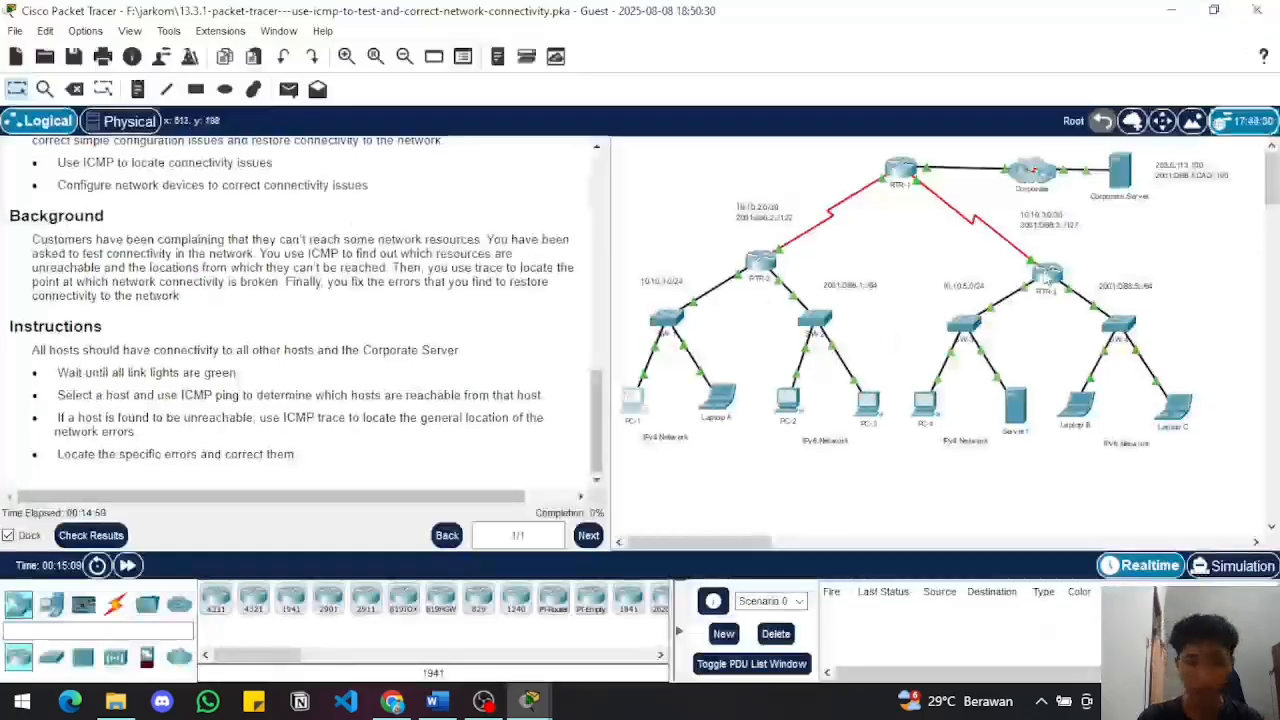
# - Open the command line of router RTR-3 and enter privileged EXEC mode
pyautogui.click(1045, 275)
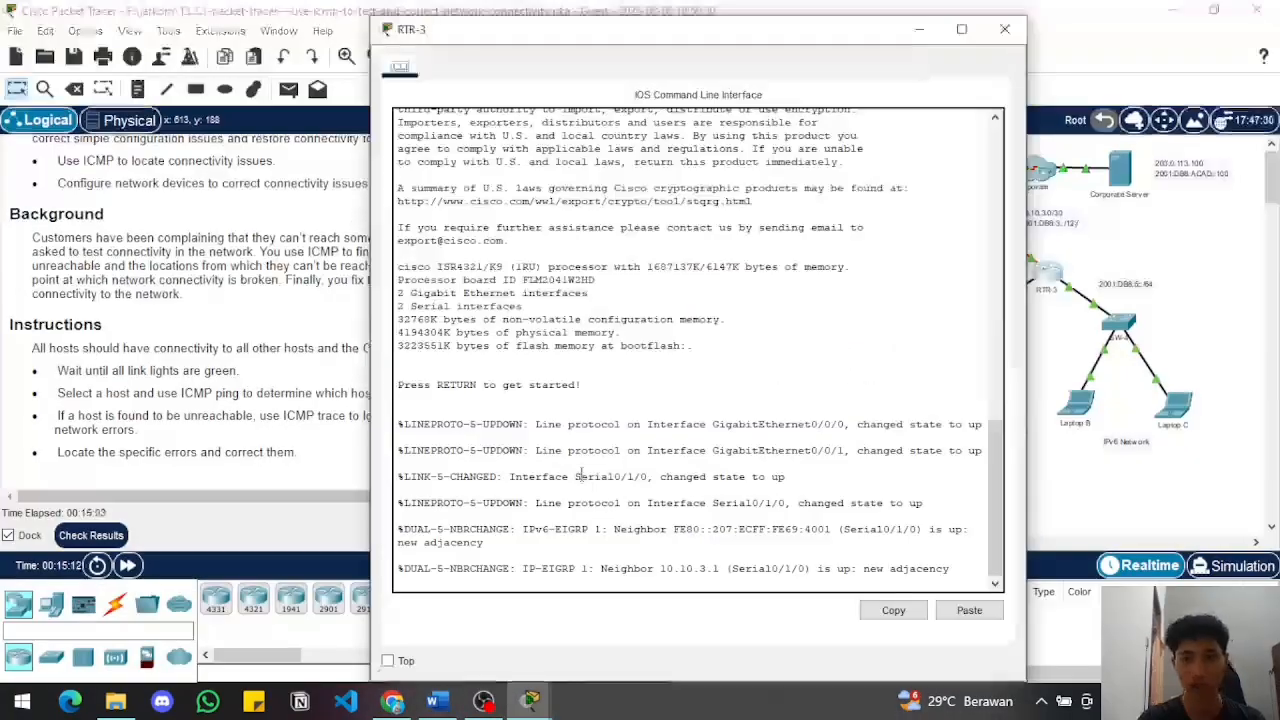
pyautogui.press('Return')
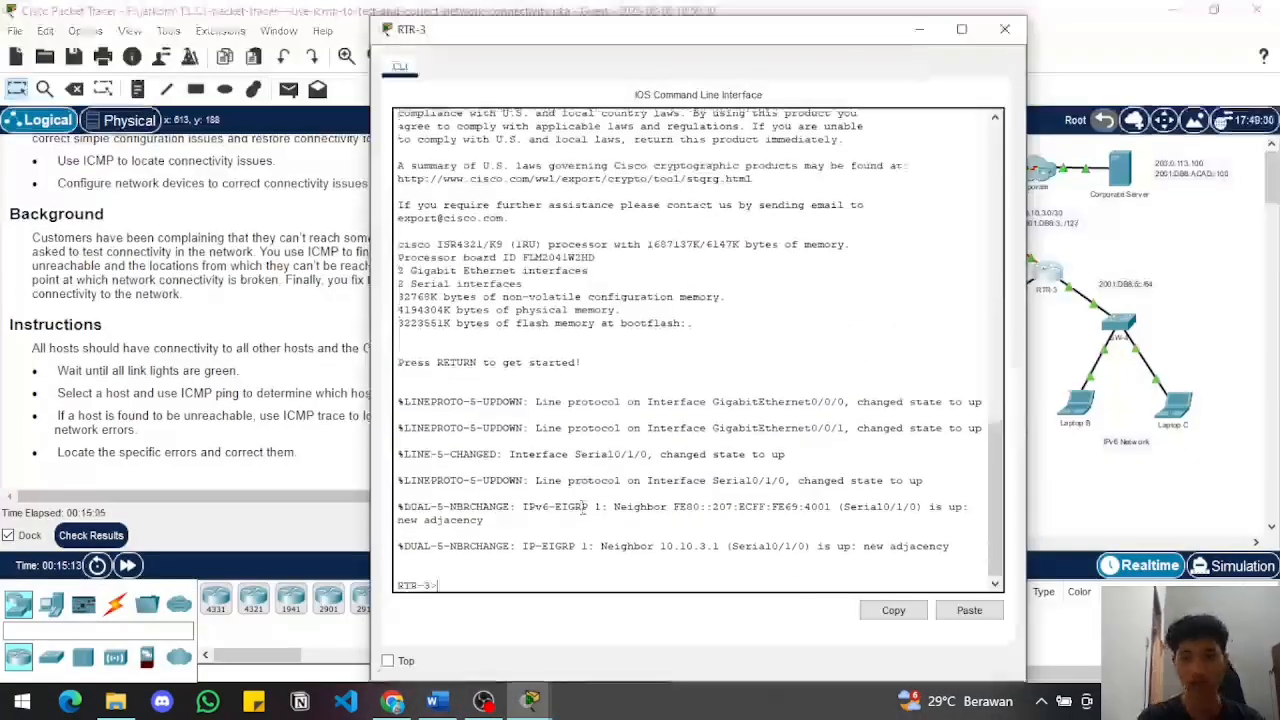
pyautogui.write('ena')
pyautogui.press('Return')
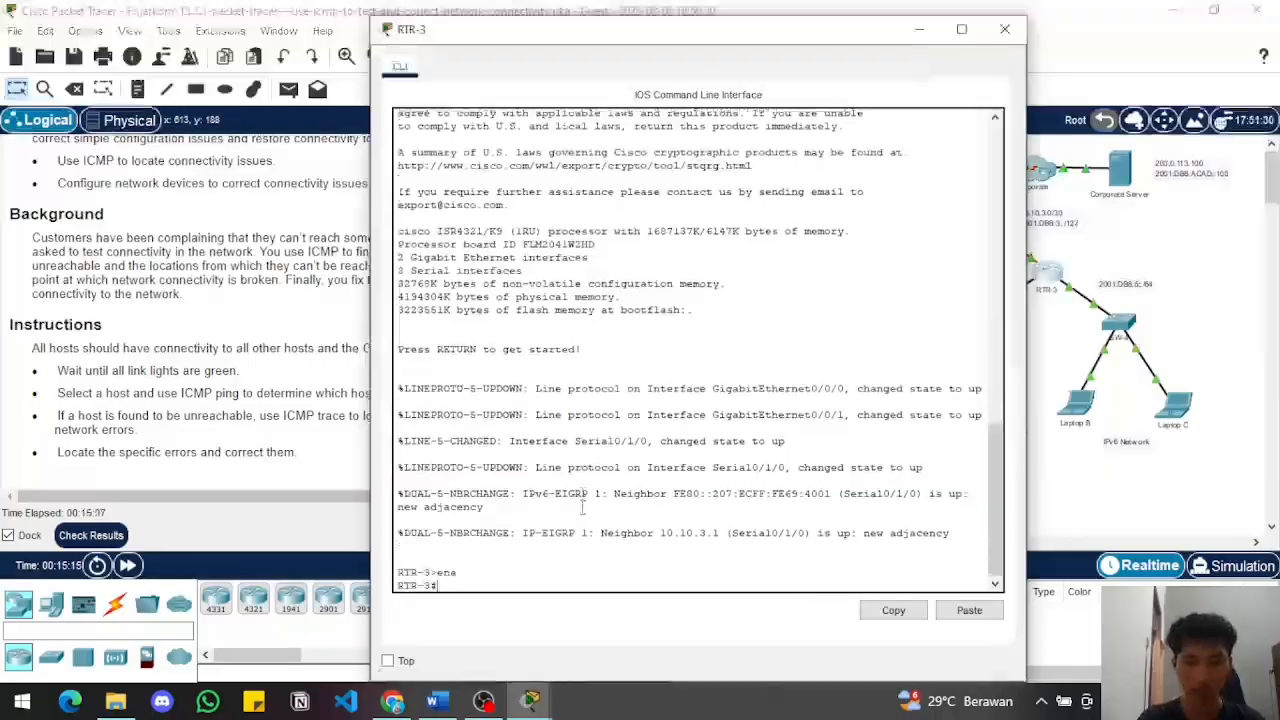
pyautogui.write('conf t')
pyautogui.press('Return')
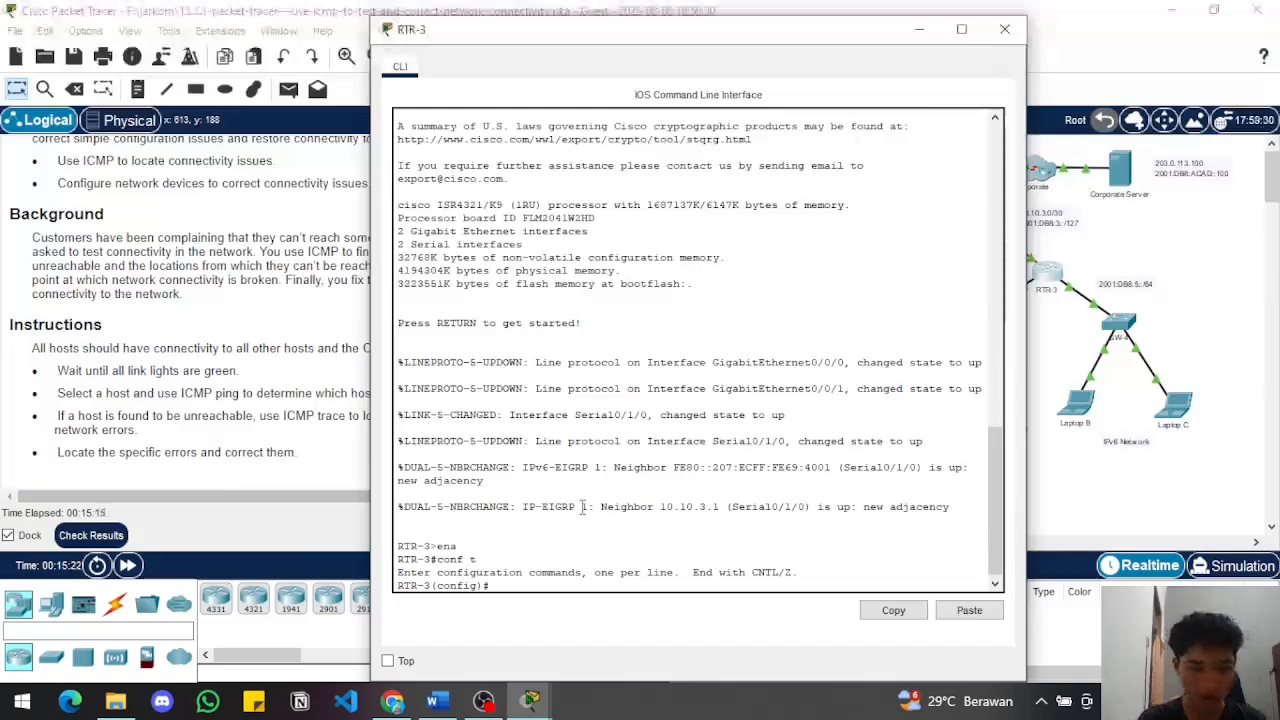
pyautogui.write('sh')
pyautogui.press('BackSpace')
pyautogui.press('BackSpace')
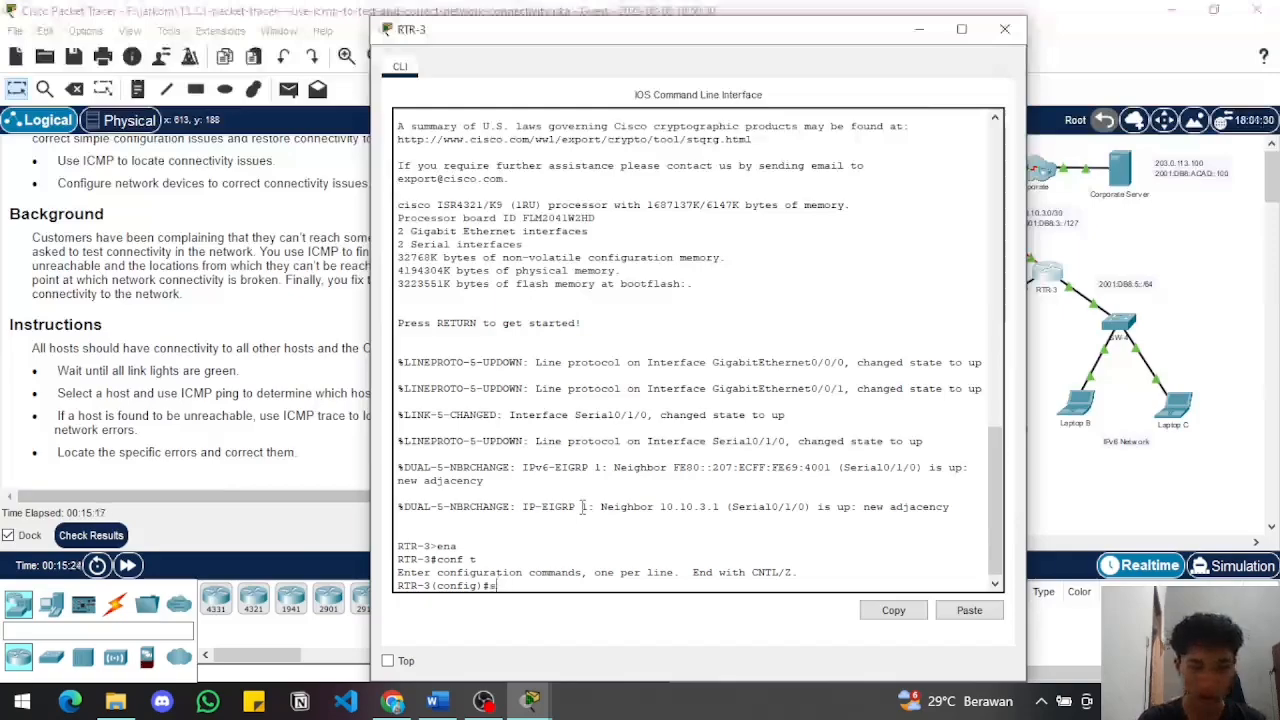
pyautogui.write('exit')
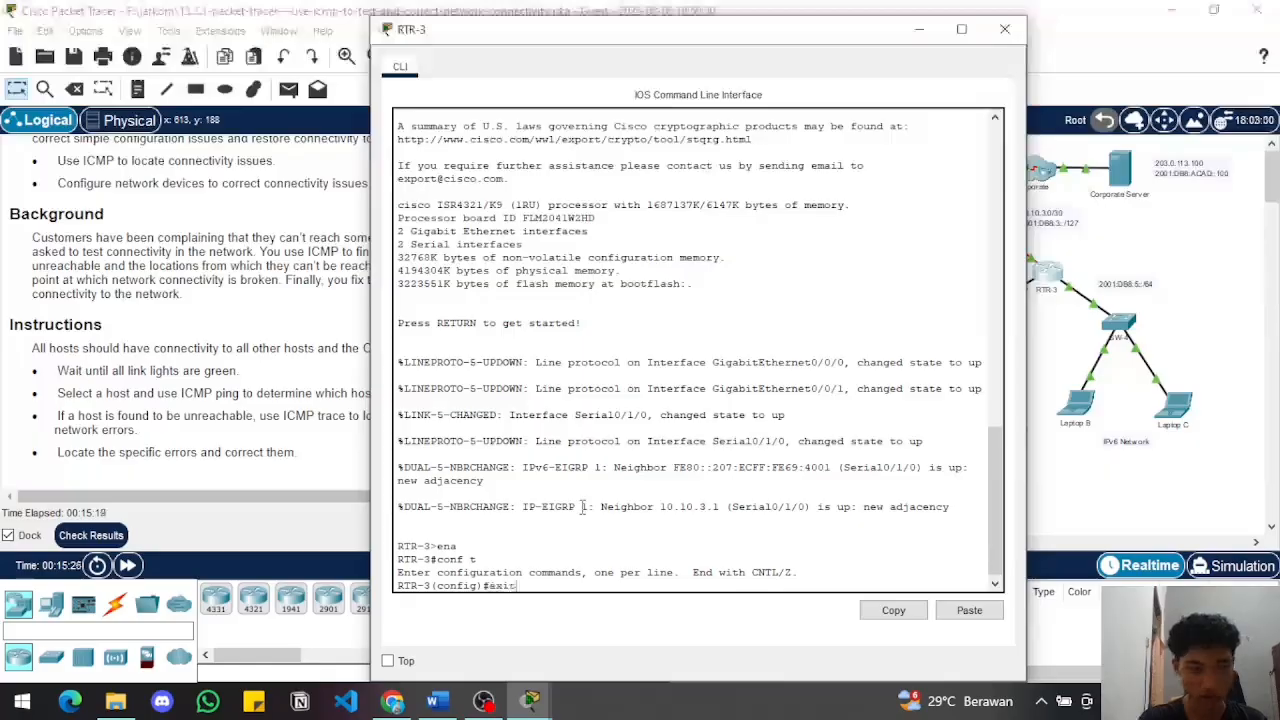
pyautogui.press('Return')
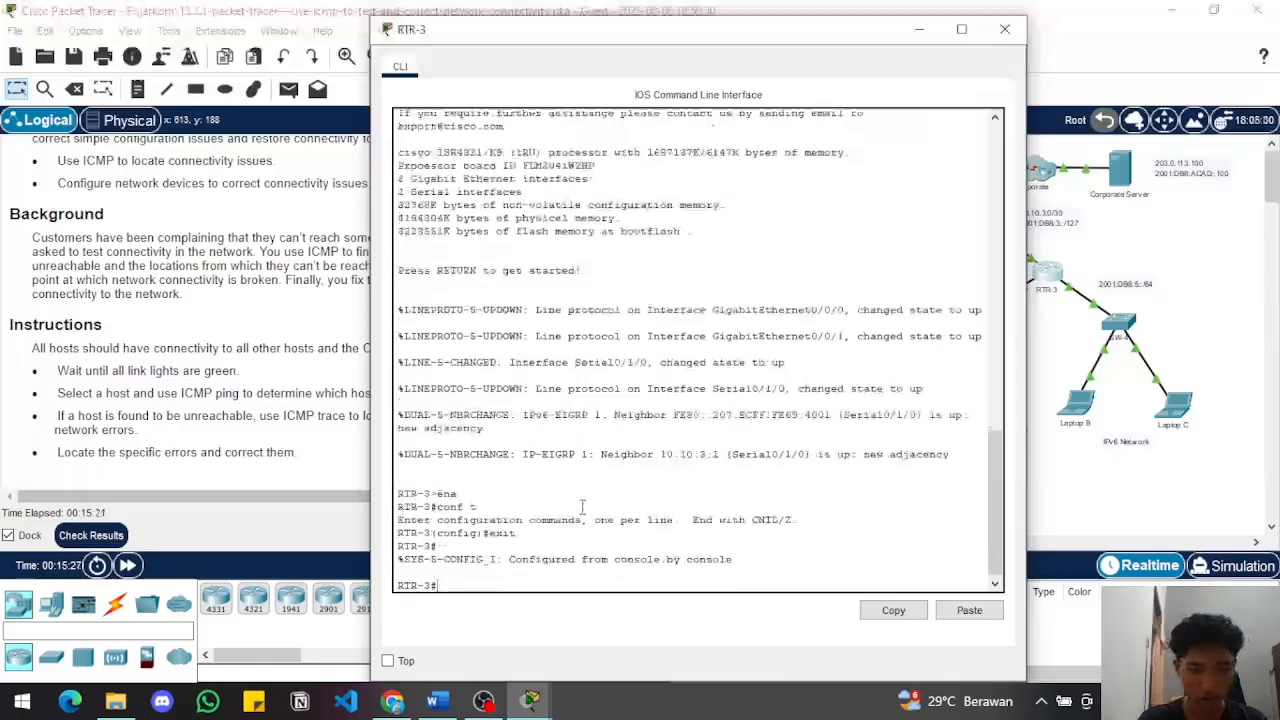
# - Display RTR-3's running configuration with show running-config and page through it to the end, examining the interface and EIGRP settings
pyautogui.write('show')
pyautogui.press('Tab')
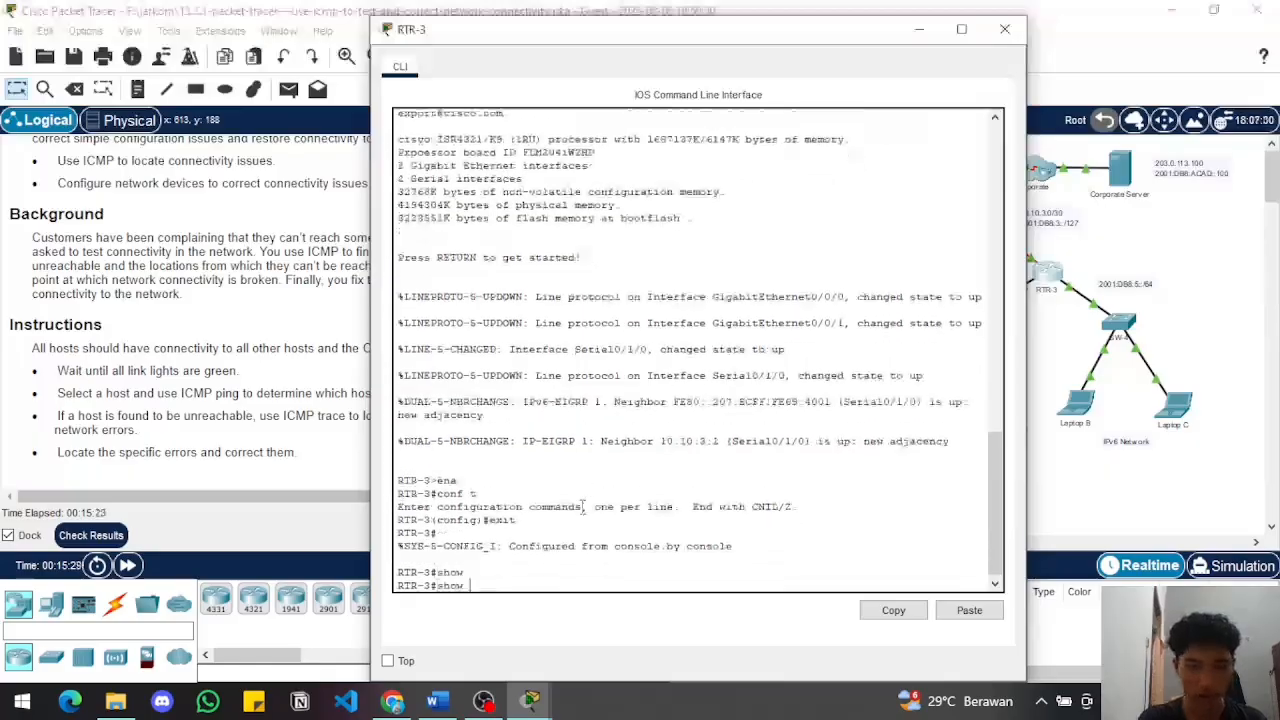
pyautogui.write('r')
pyautogui.press('Tab')
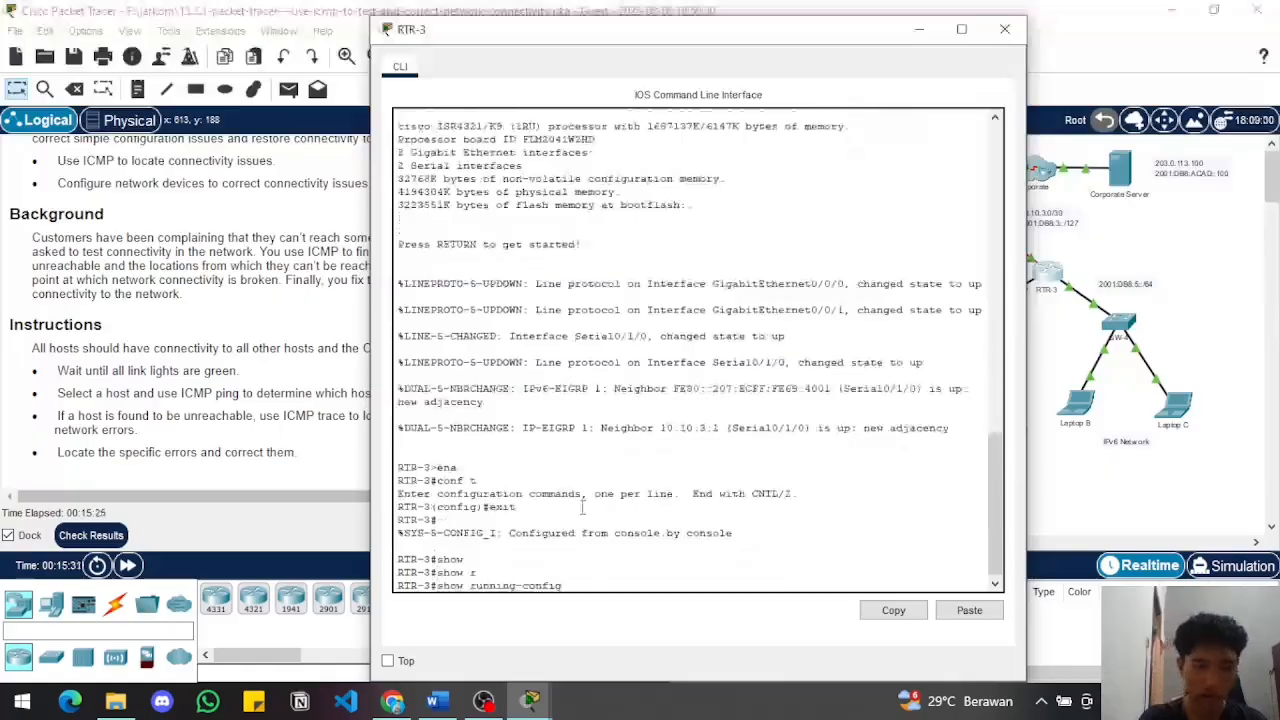
pyautogui.press('Return')
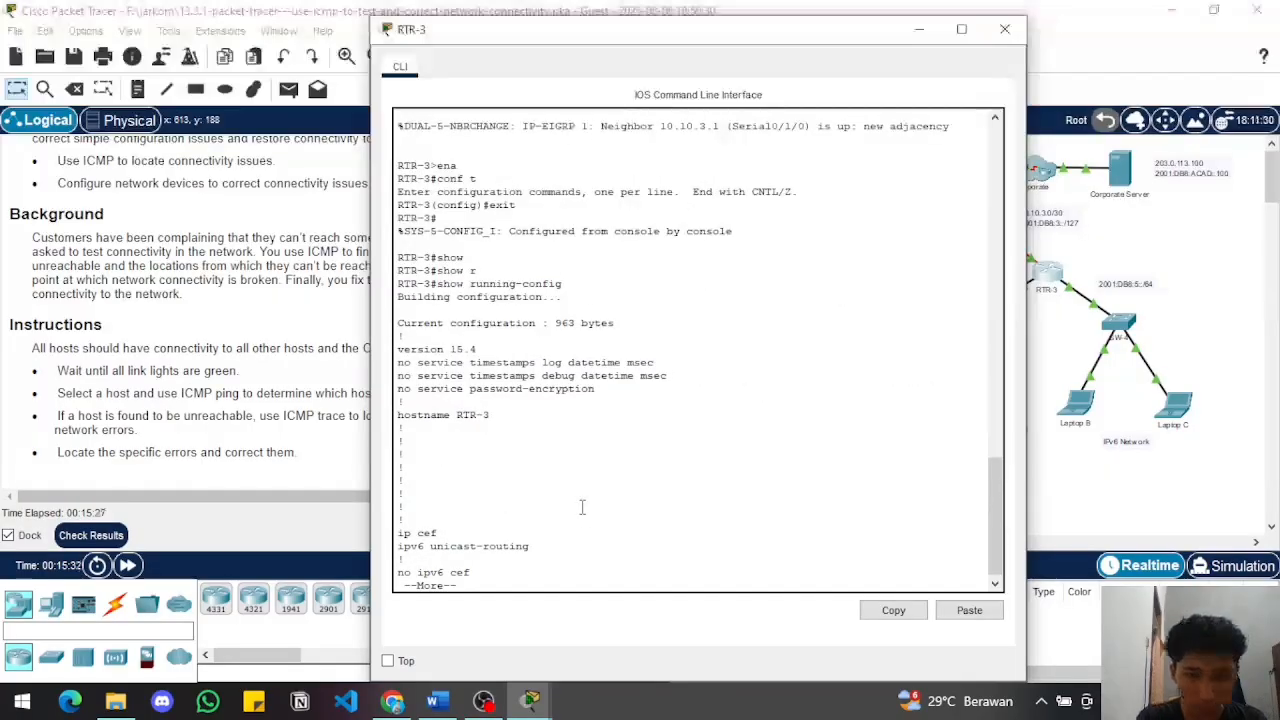
pyautogui.press('Return')
pyautogui.press('Return')
pyautogui.press('Return')
pyautogui.press('Return')
pyautogui.press('Return')
pyautogui.press('Return')
pyautogui.press('Return')
pyautogui.press('Return')
pyautogui.press('Return')
pyautogui.press('Return')
pyautogui.press('Return')
pyautogui.press('Return')
pyautogui.press('Return')
pyautogui.press('Return')
pyautogui.press('Return')
pyautogui.press('Return')
pyautogui.press('Return')
pyautogui.press('Return')
pyautogui.press('Return')
pyautogui.press('Return')
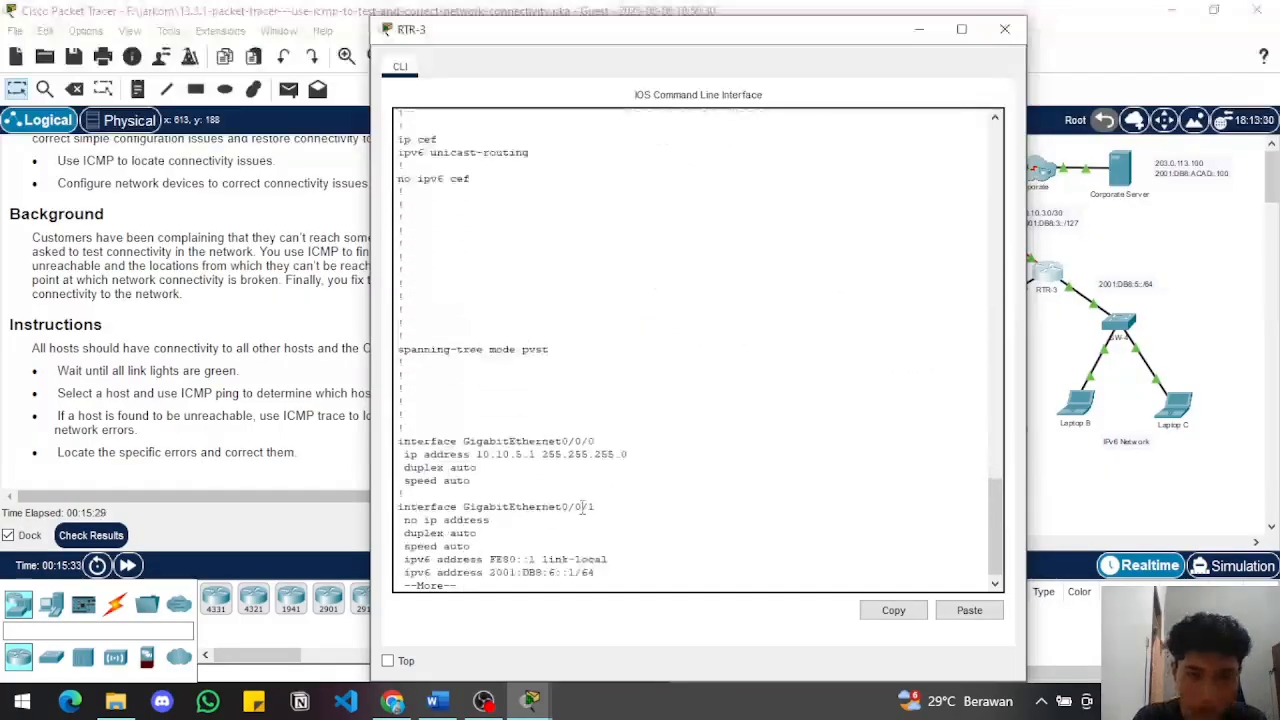
pyautogui.press('Return')
pyautogui.press('Return')
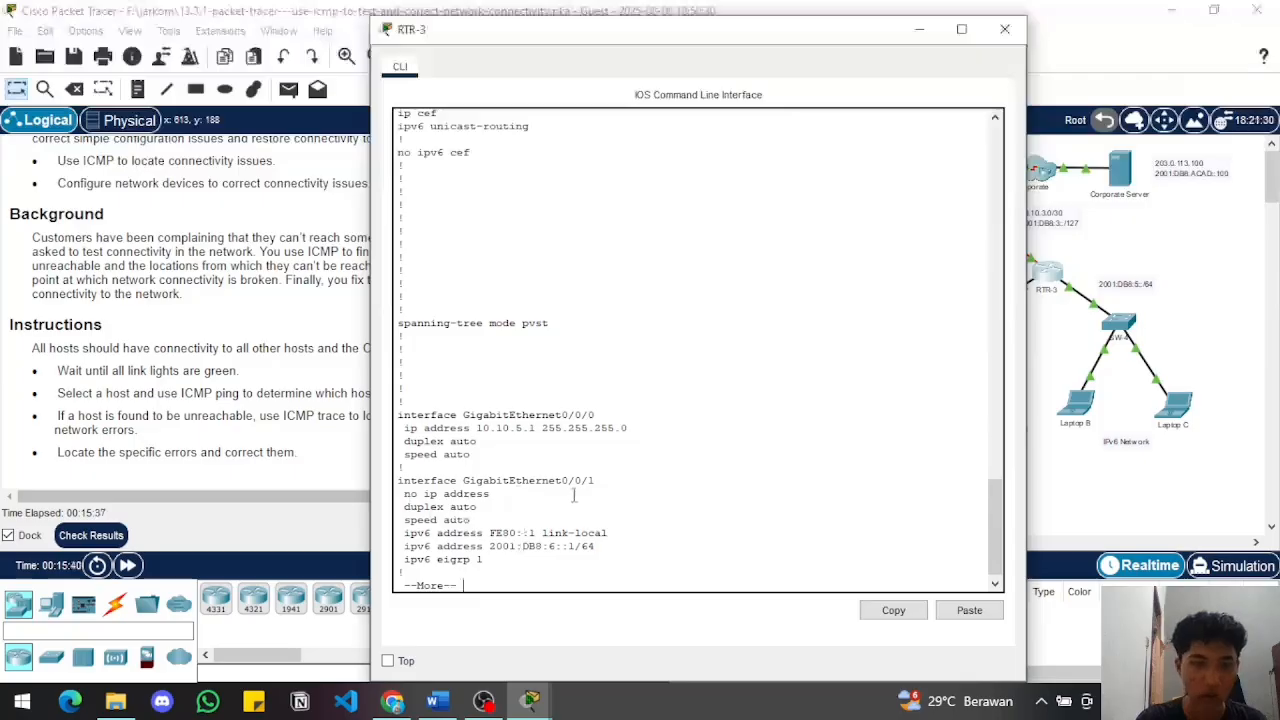
pyautogui.press('Return')
pyautogui.press('Return')
pyautogui.press('Return')
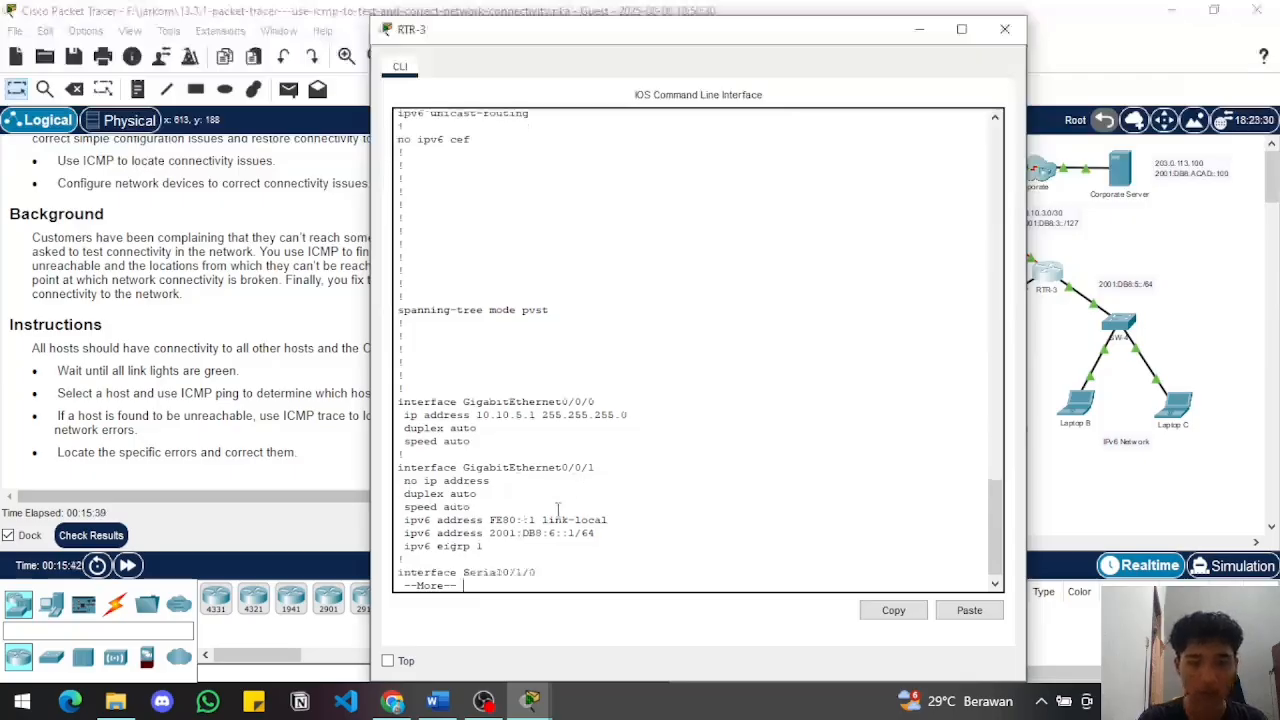
pyautogui.press('Return')
pyautogui.press('Return')
pyautogui.press('Return')
pyautogui.press('Return')
pyautogui.press('Return')
pyautogui.press('Return')
pyautogui.press('Return')
pyautogui.press('Return')
pyautogui.press('Return')
pyautogui.press('Return')
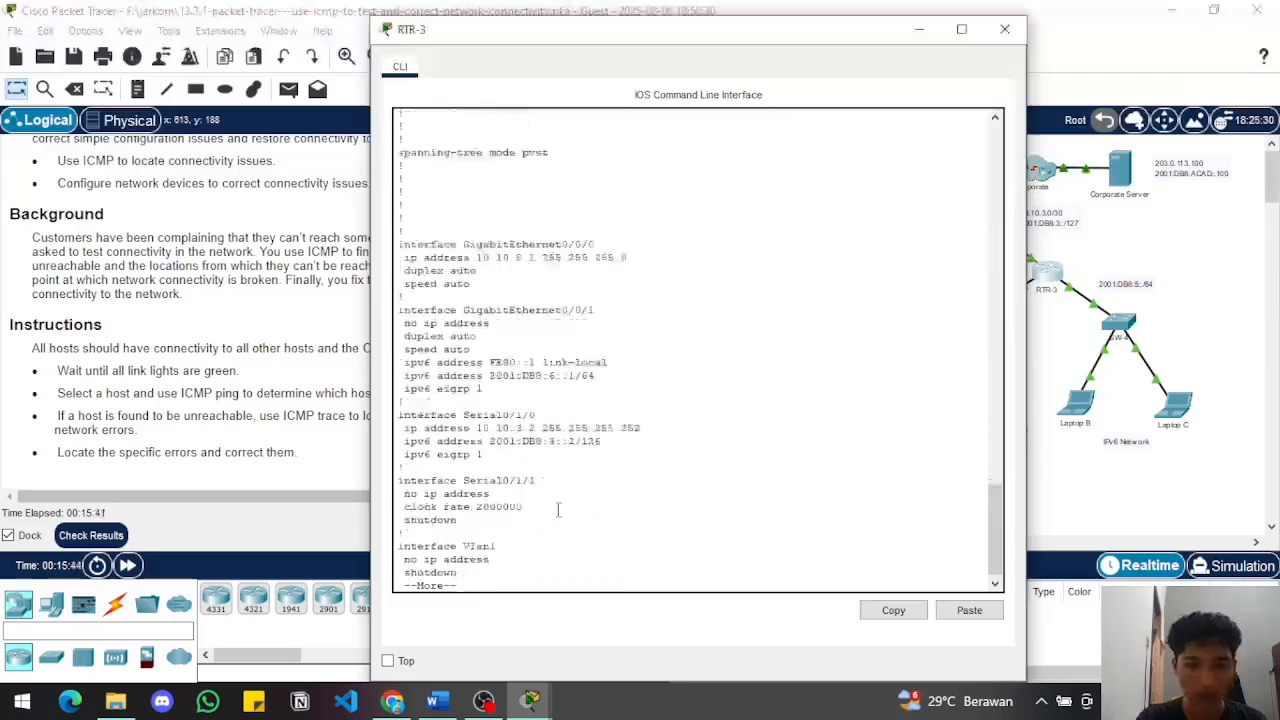
pyautogui.press('Return')
pyautogui.press('Return')
pyautogui.press('Return')
pyautogui.press('Return')
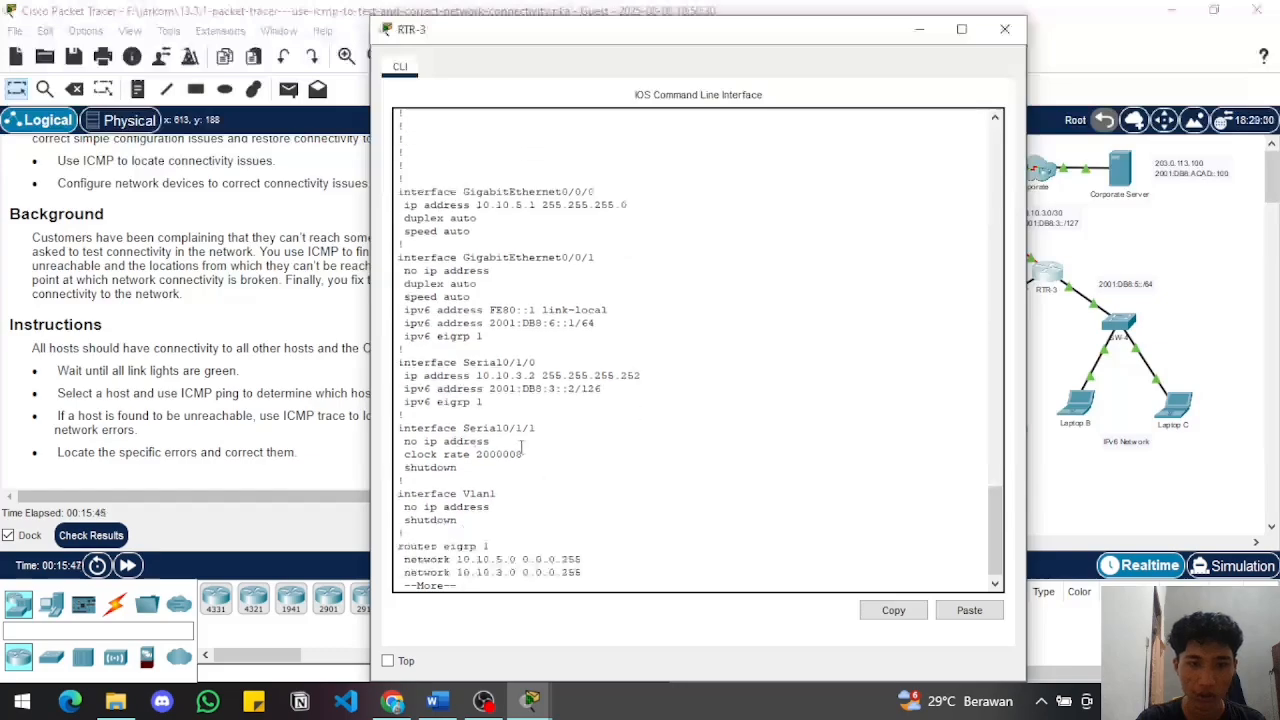
pyautogui.press('Return')
pyautogui.press('Return')
pyautogui.press('Return')
pyautogui.press('Return')
pyautogui.press('Return')
pyautogui.press('Return')
pyautogui.press('Return')
pyautogui.press('Return')
pyautogui.press('Return')
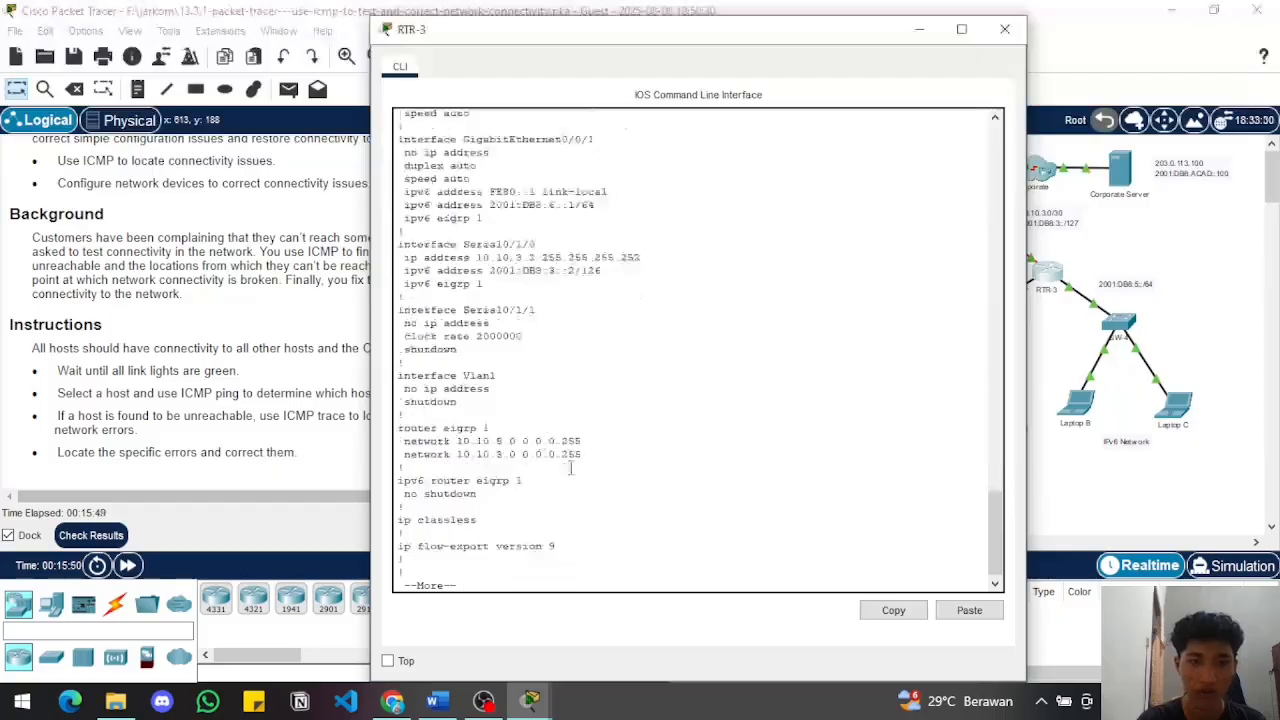
pyautogui.press('Return')
pyautogui.press('Return')
pyautogui.press('Return')
pyautogui.press('Return')
pyautogui.press('Return')
pyautogui.press('Return')
pyautogui.press('Return')
pyautogui.press('Return')
pyautogui.press('Return')
pyautogui.press('Return')
pyautogui.press('Return')
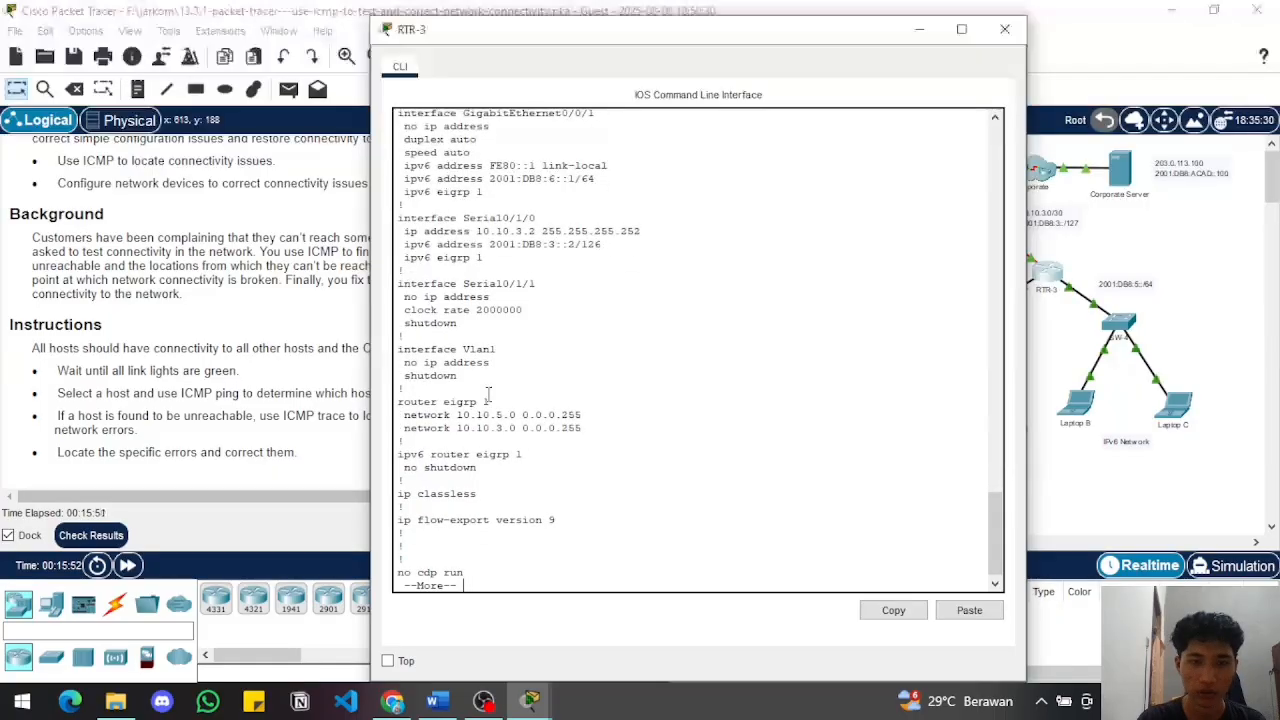
pyautogui.press('Return')
pyautogui.press('Return')
pyautogui.press('Return')
pyautogui.press('Return')
pyautogui.press('Return')
pyautogui.press('Return')
pyautogui.press('Return')
pyautogui.press('Return')
pyautogui.press('Return')
pyautogui.press('Return')
pyautogui.press('Return')
pyautogui.press('Return')
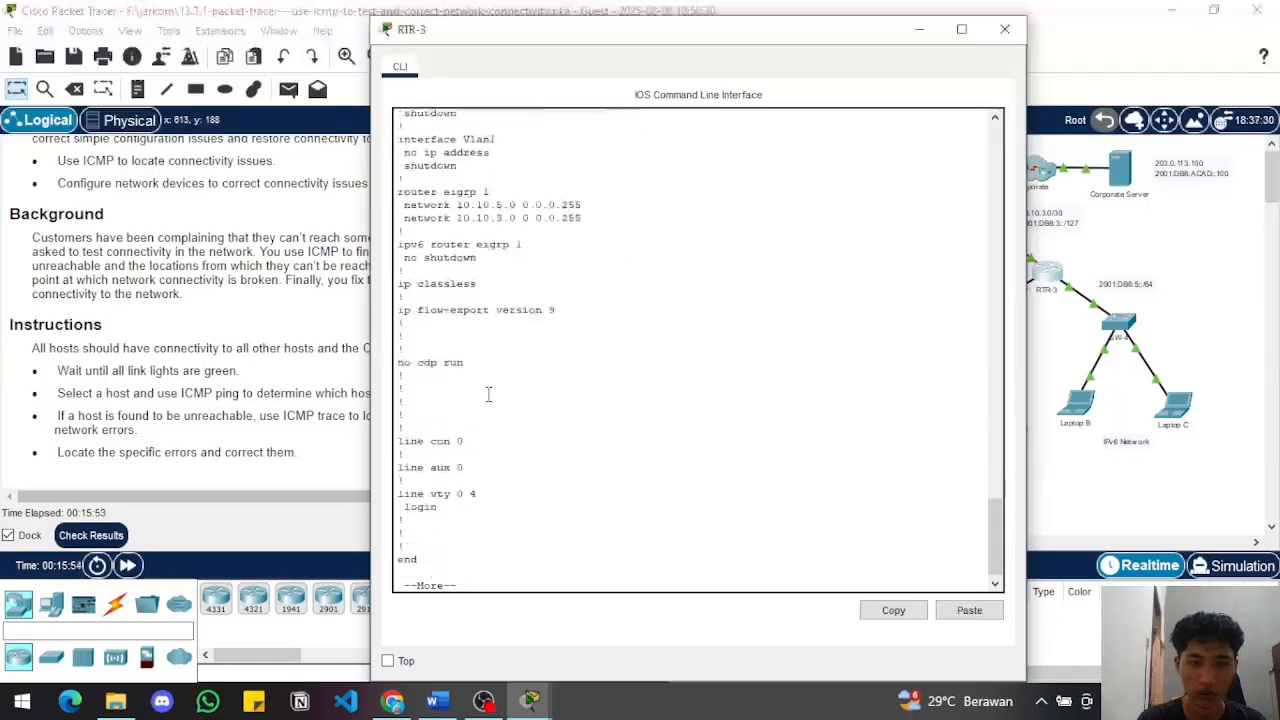
pyautogui.press('Return')
pyautogui.press('Return')
pyautogui.press('Return')
pyautogui.press('Return')
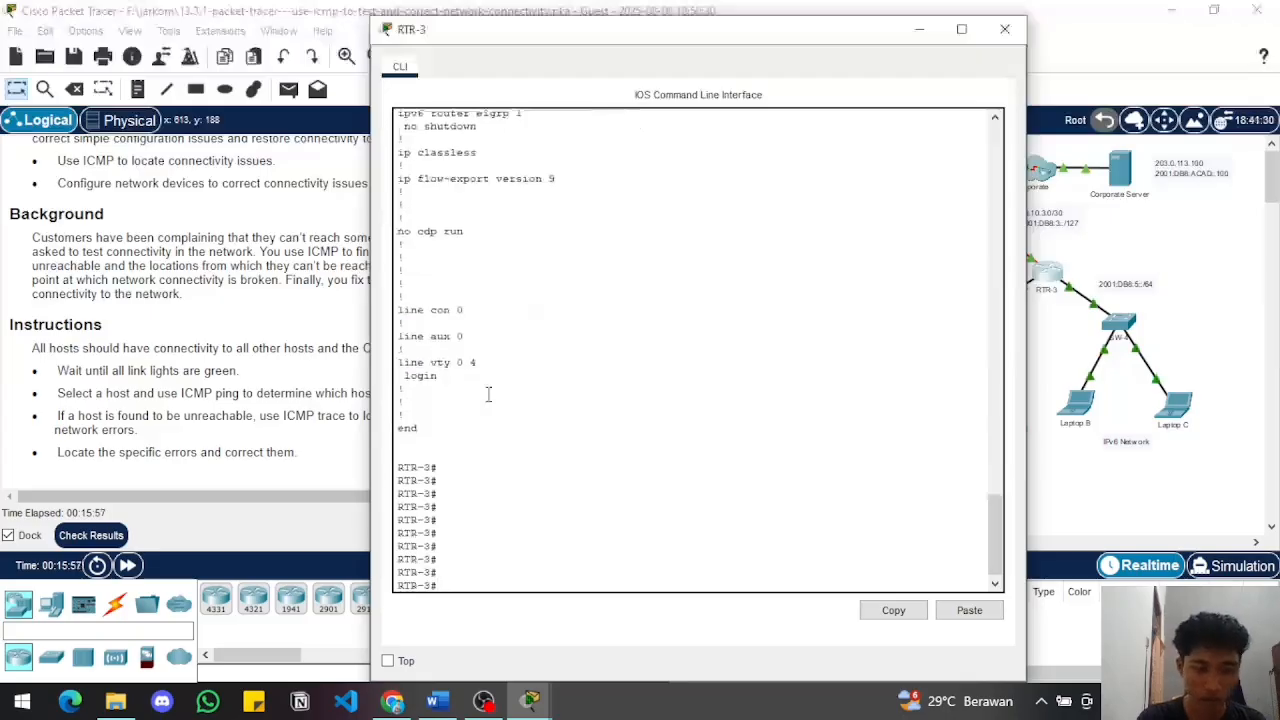
# - List the addresses and status of RTR-3's interfaces with show ip interface brief
pyautogui.write('show')
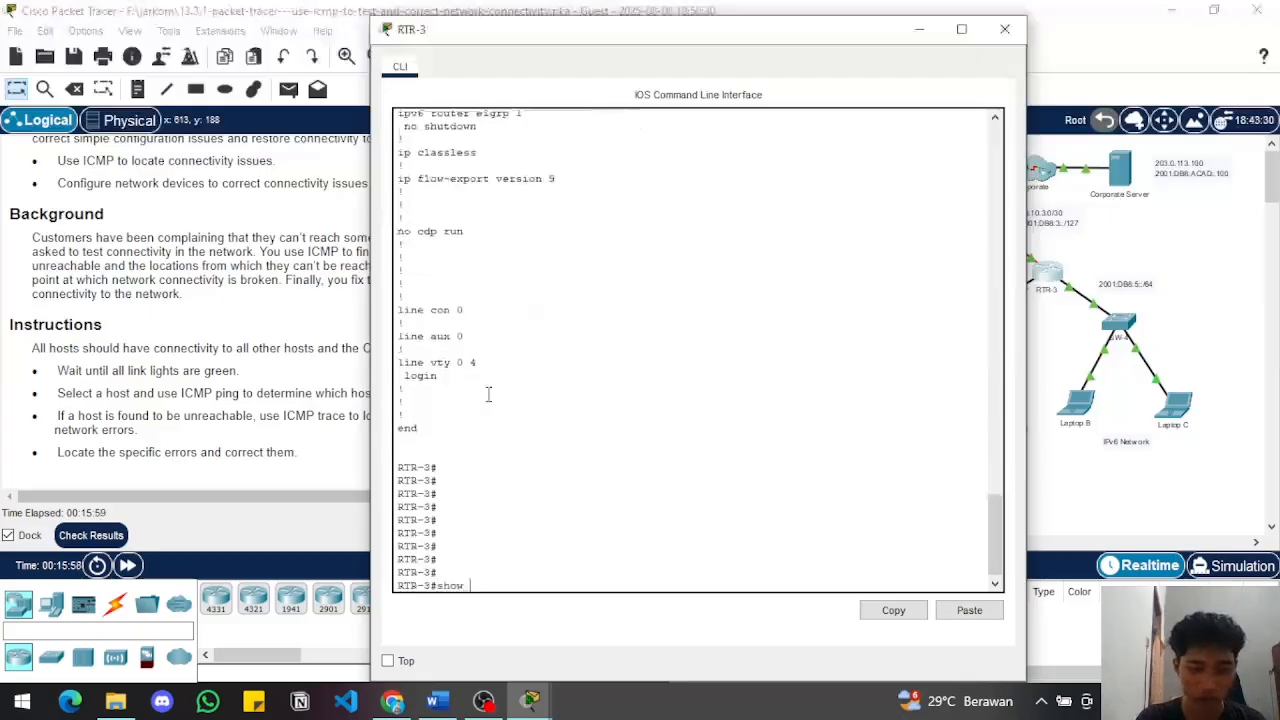
pyautogui.write(' ip int')
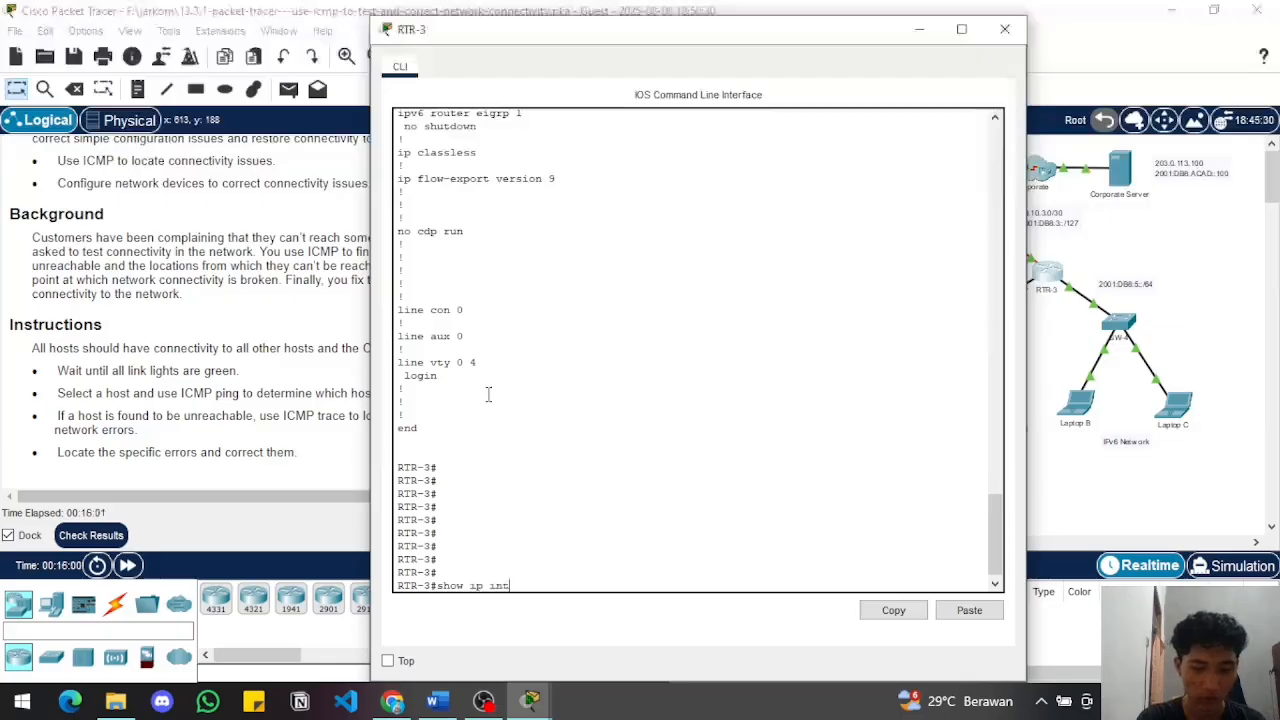
pyautogui.write('er')
pyautogui.press('Tab')
pyautogui.write('b')
pyautogui.press('Tab')
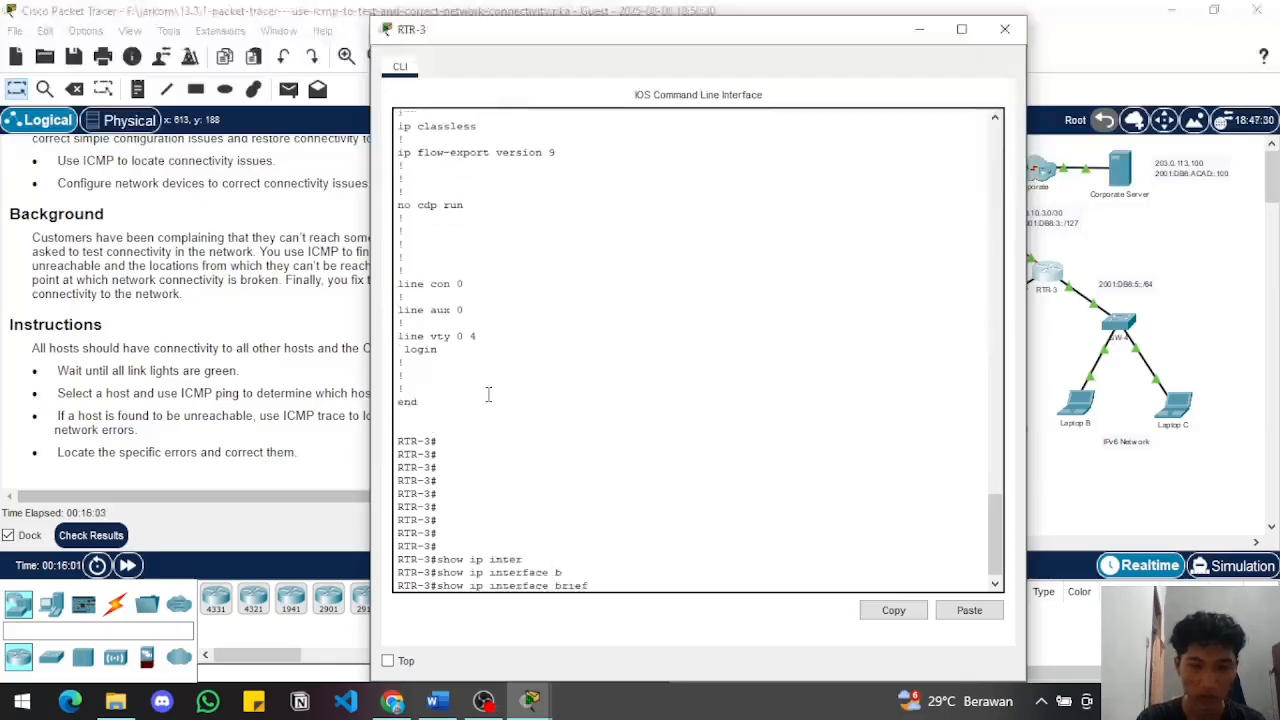
pyautogui.press('Return')
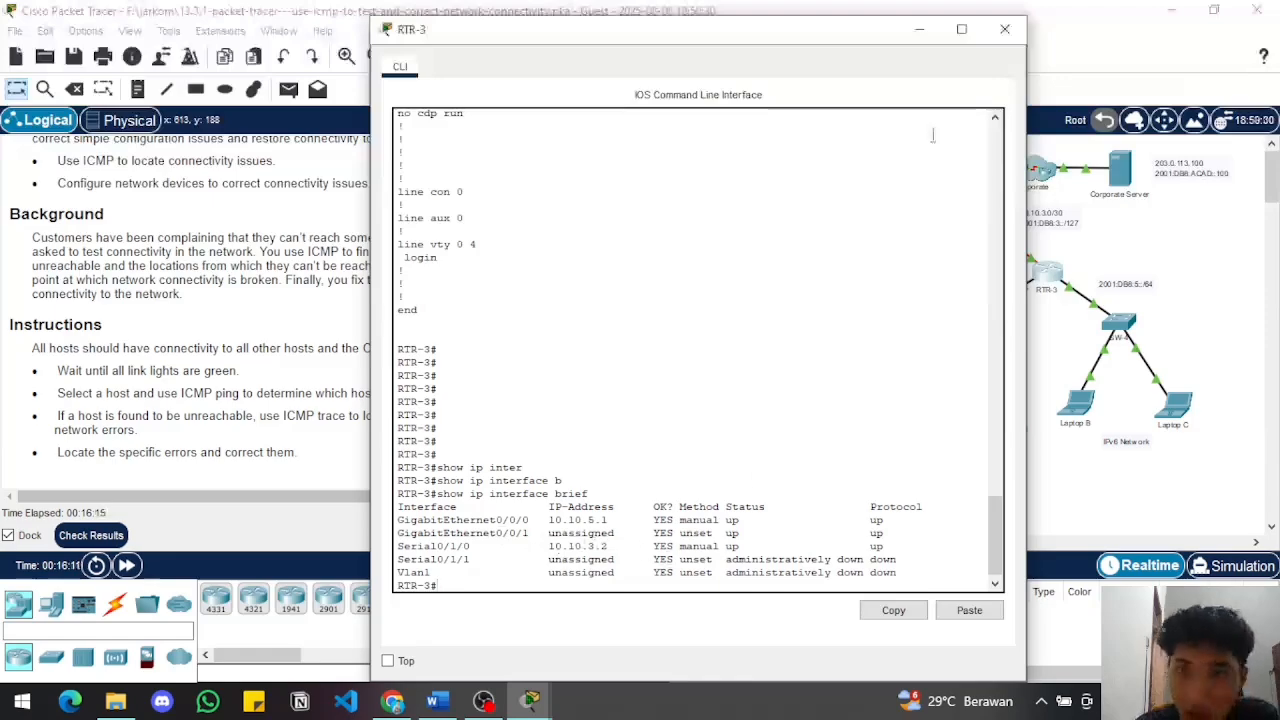
pyautogui.scroll(-1, 518, 581)
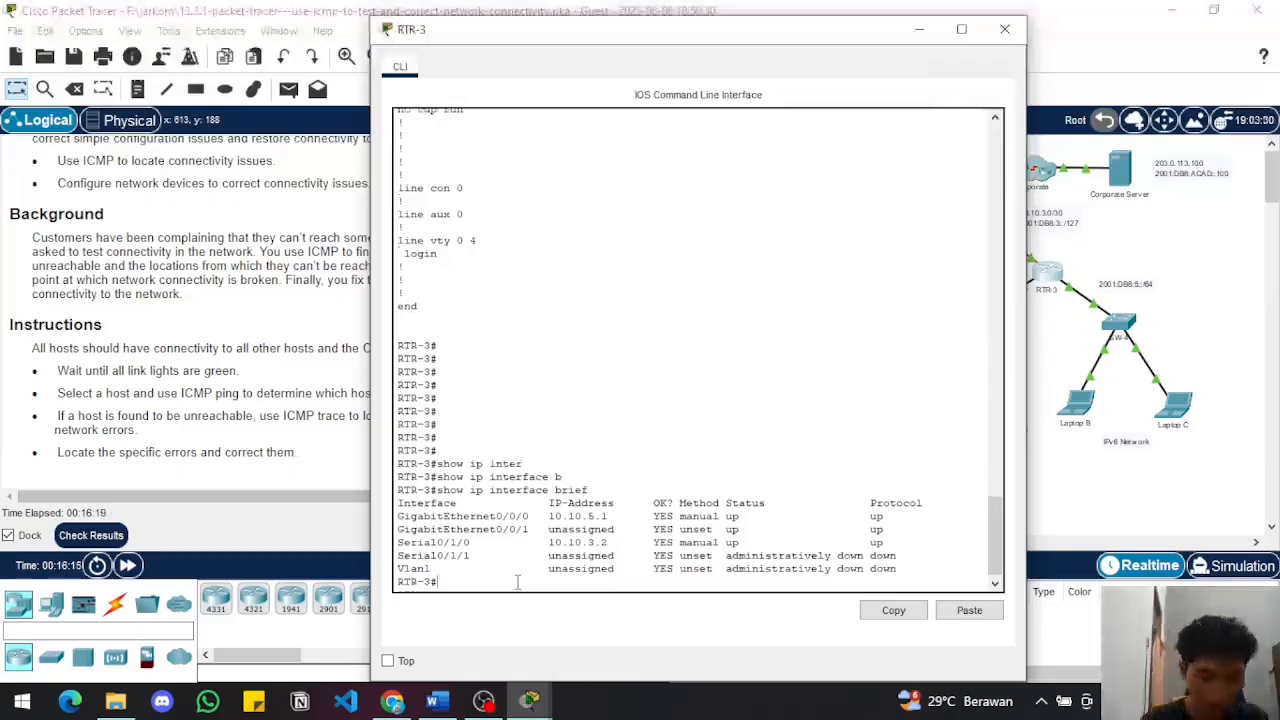
# - Enter global configuration mode on RTR-3 and place its window beside the RTR-3 rows of the lab's addressing table
pyautogui.write('co')
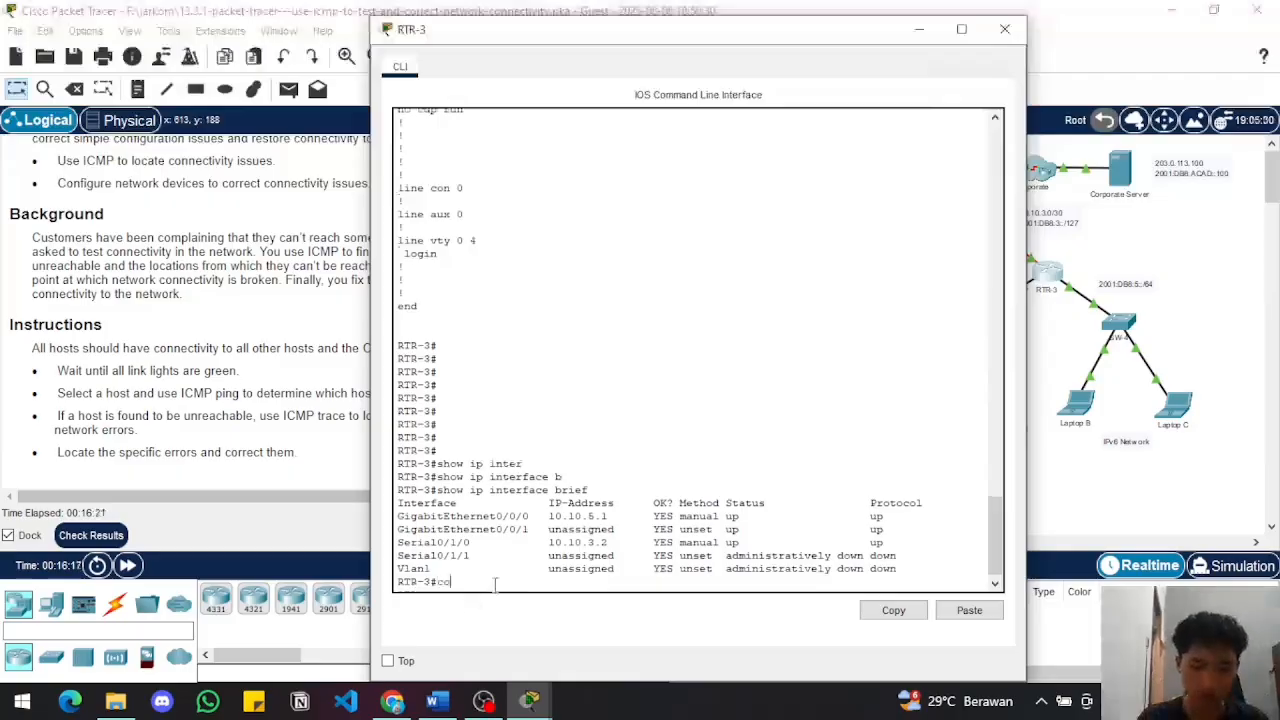
pyautogui.write('nf t')
pyautogui.press('Return')
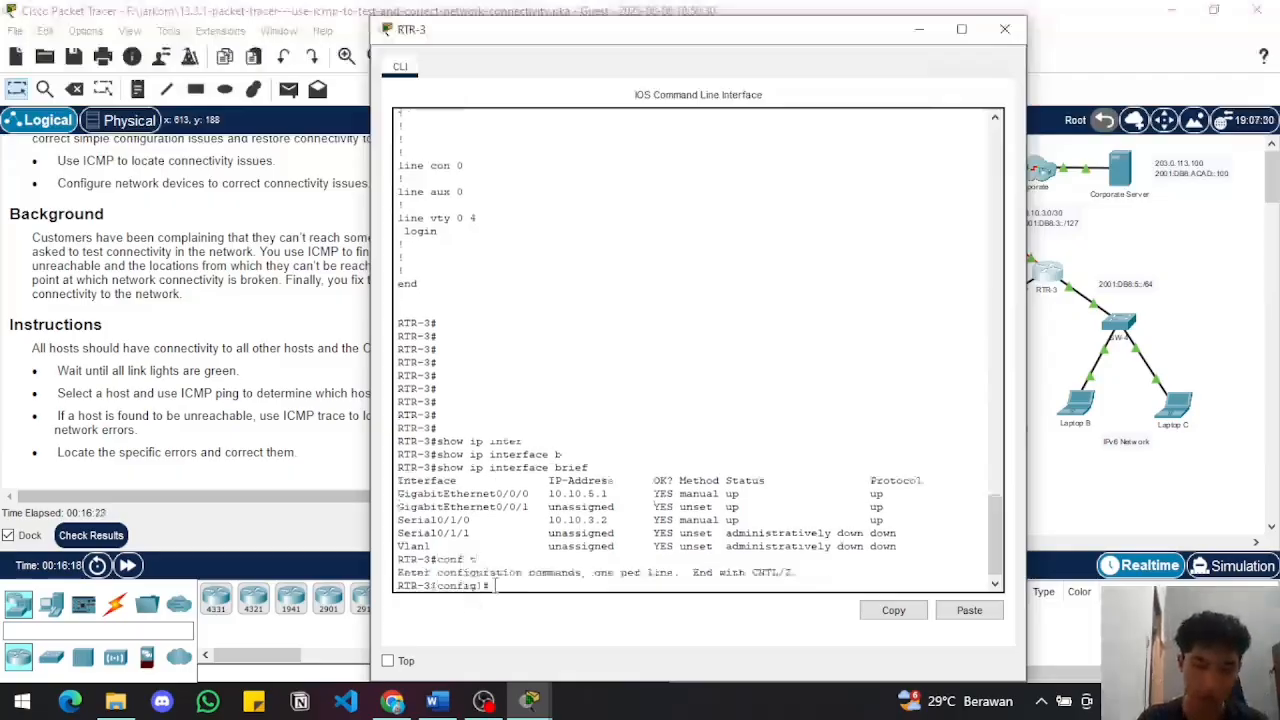
pyautogui.click(388, 32)
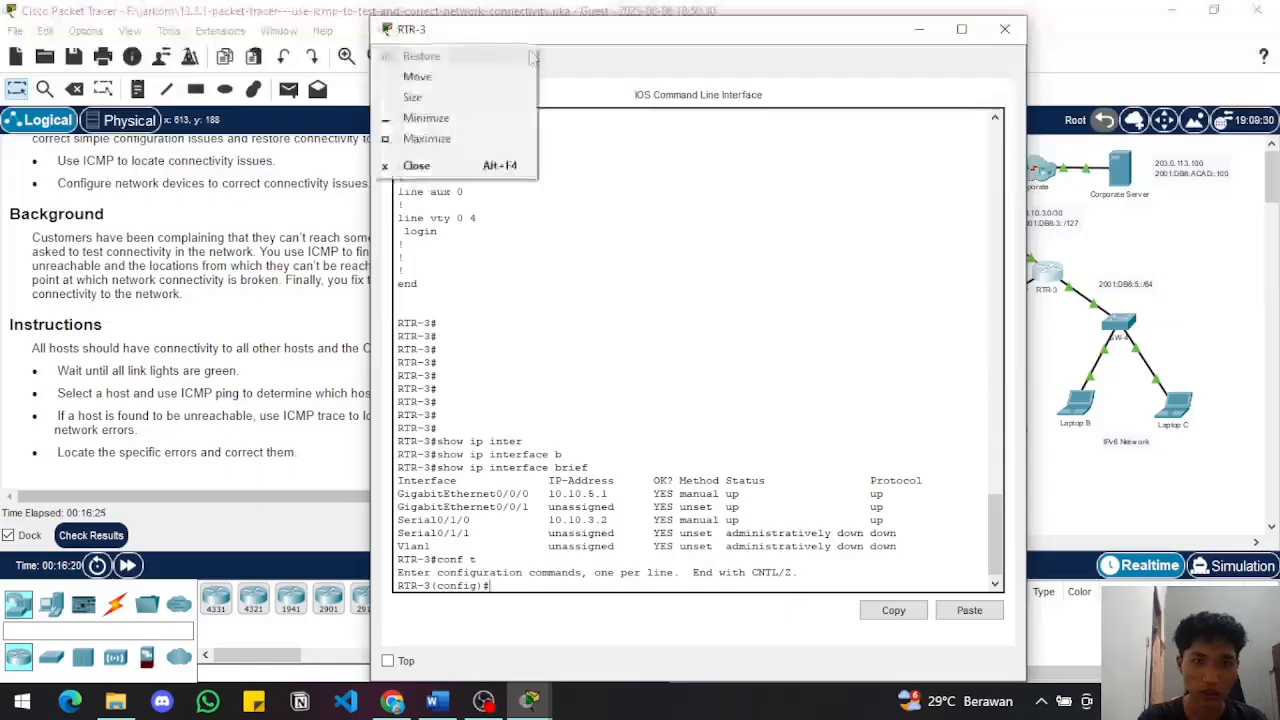
pyautogui.moveTo(562, 34); pyautogui.dragTo(792, 52)
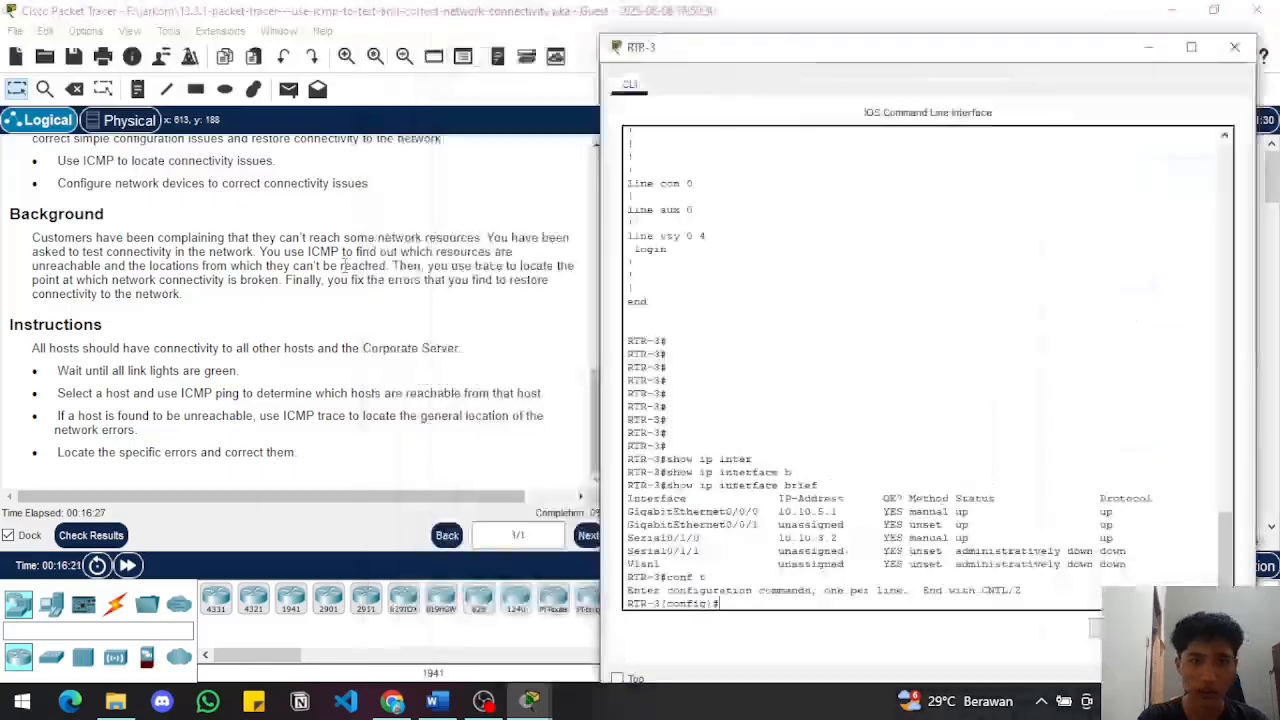
pyautogui.scroll(-8, 344, 265)
pyautogui.scroll(1, 344, 265)
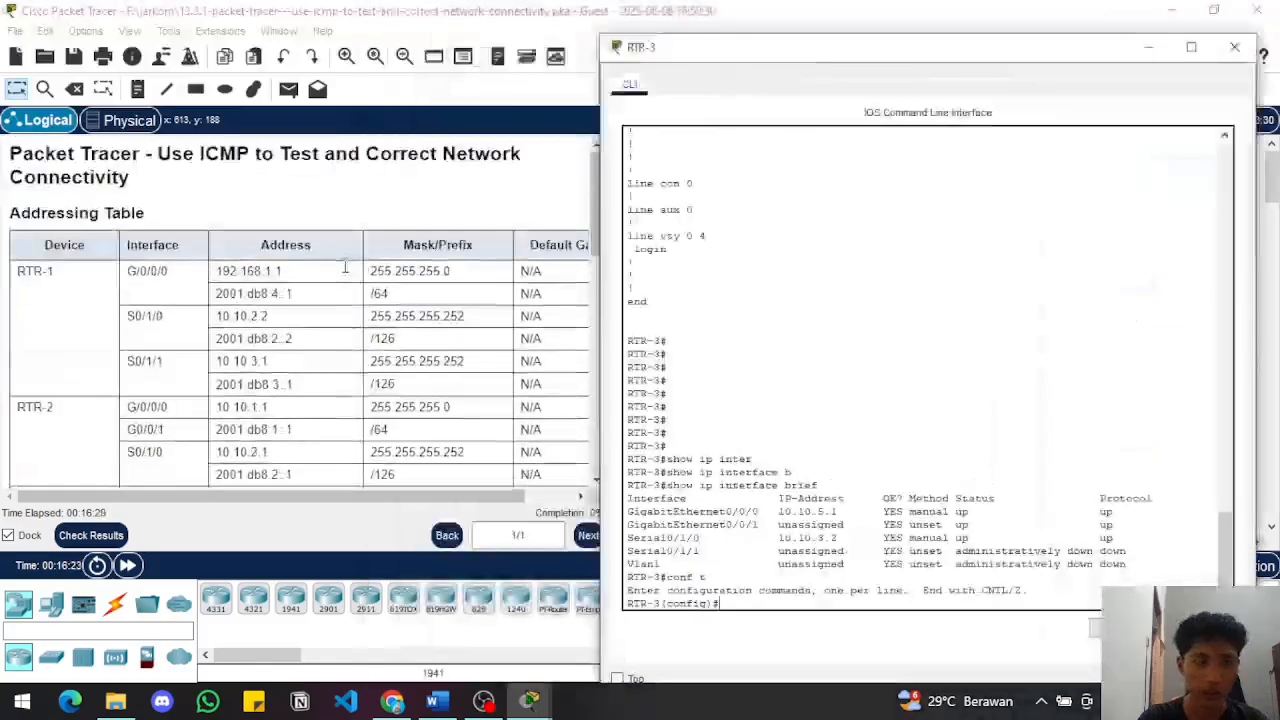
pyautogui.scroll(-5, 344, 265)
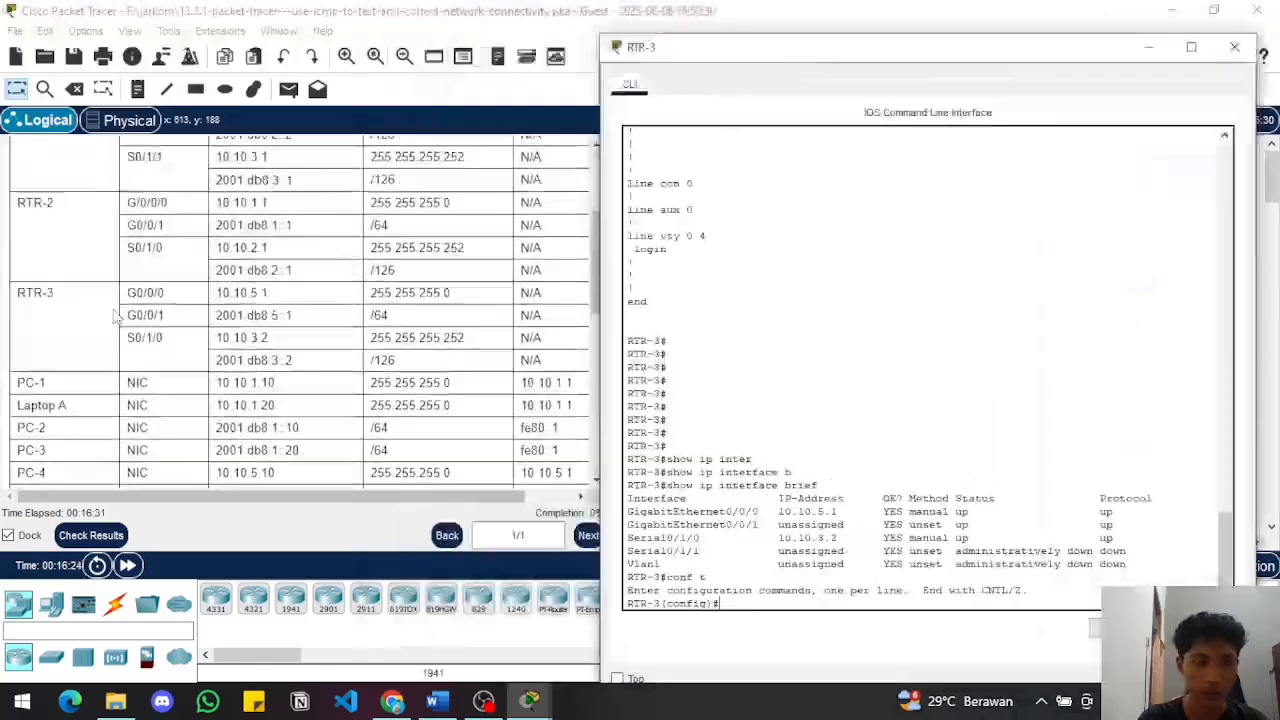
pyautogui.moveTo(748, 62); pyautogui.dragTo(750, 34)
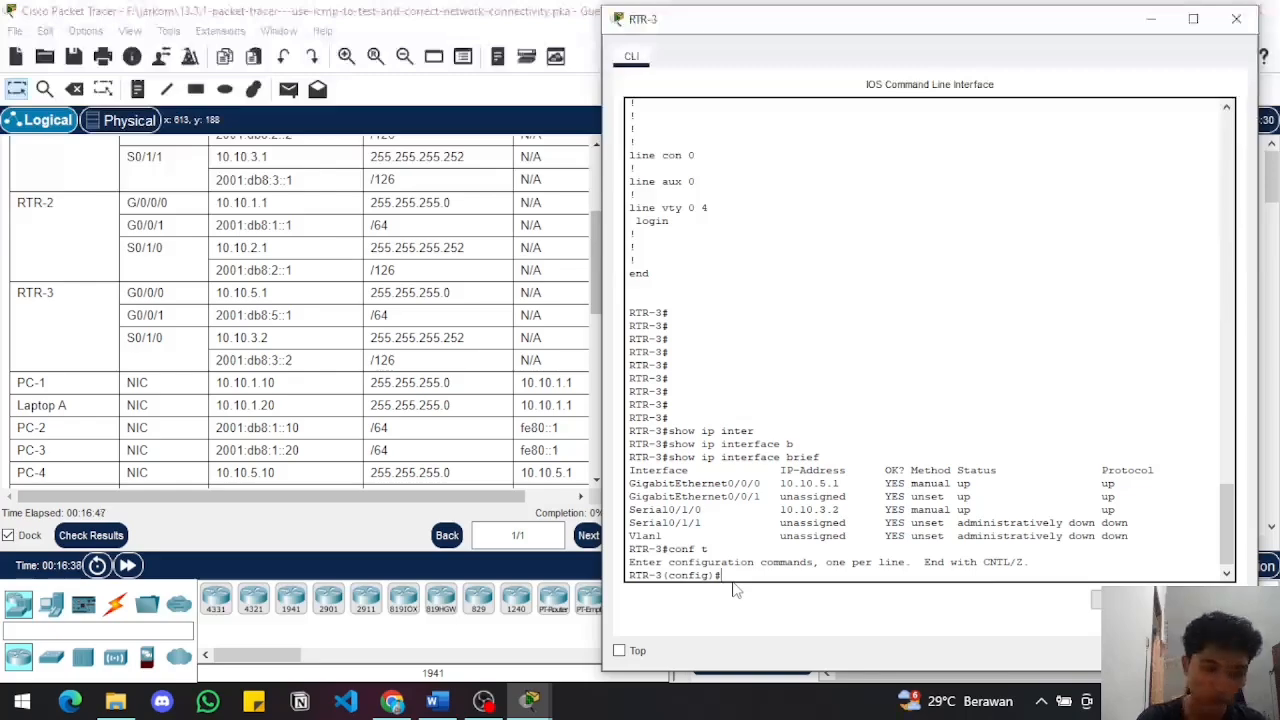
# - Assign IP address 10.10.5.1 with mask 255.255.255.0 to RTR-3's interface g0/0/0 and compare it with the addressing table
pyautogui.write('in')
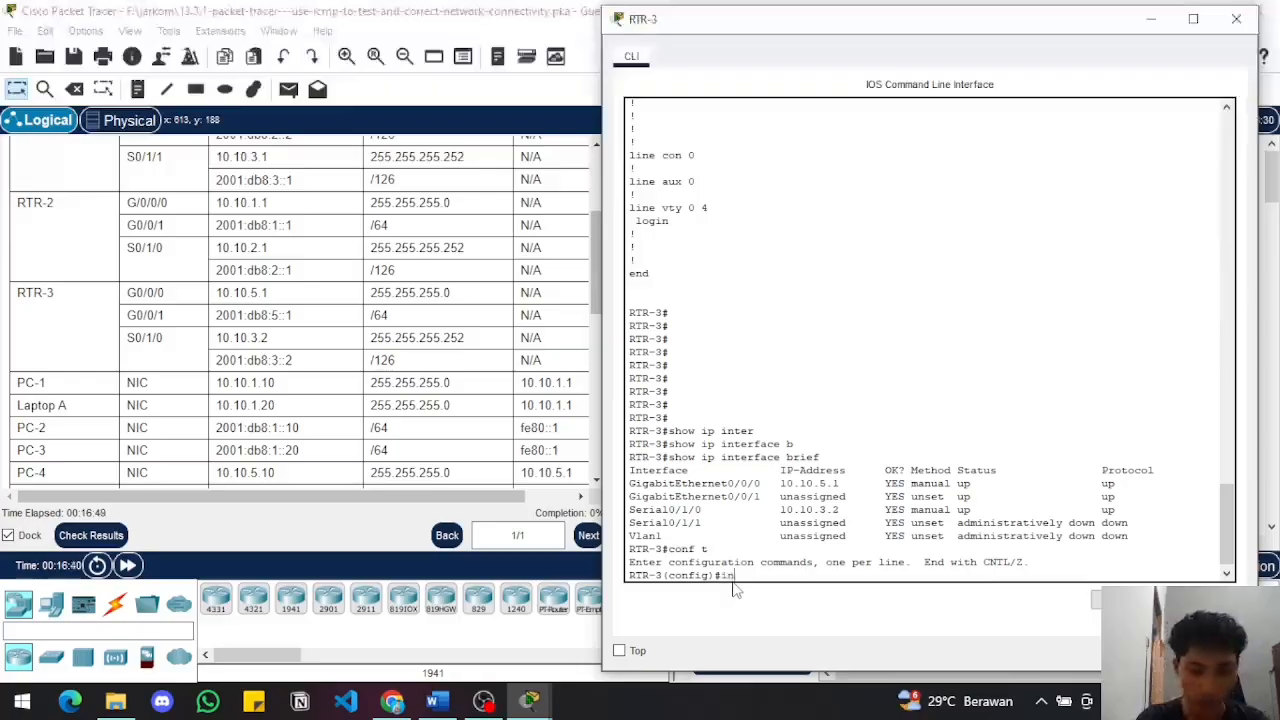
pyautogui.write('terf')
pyautogui.press('Tab')
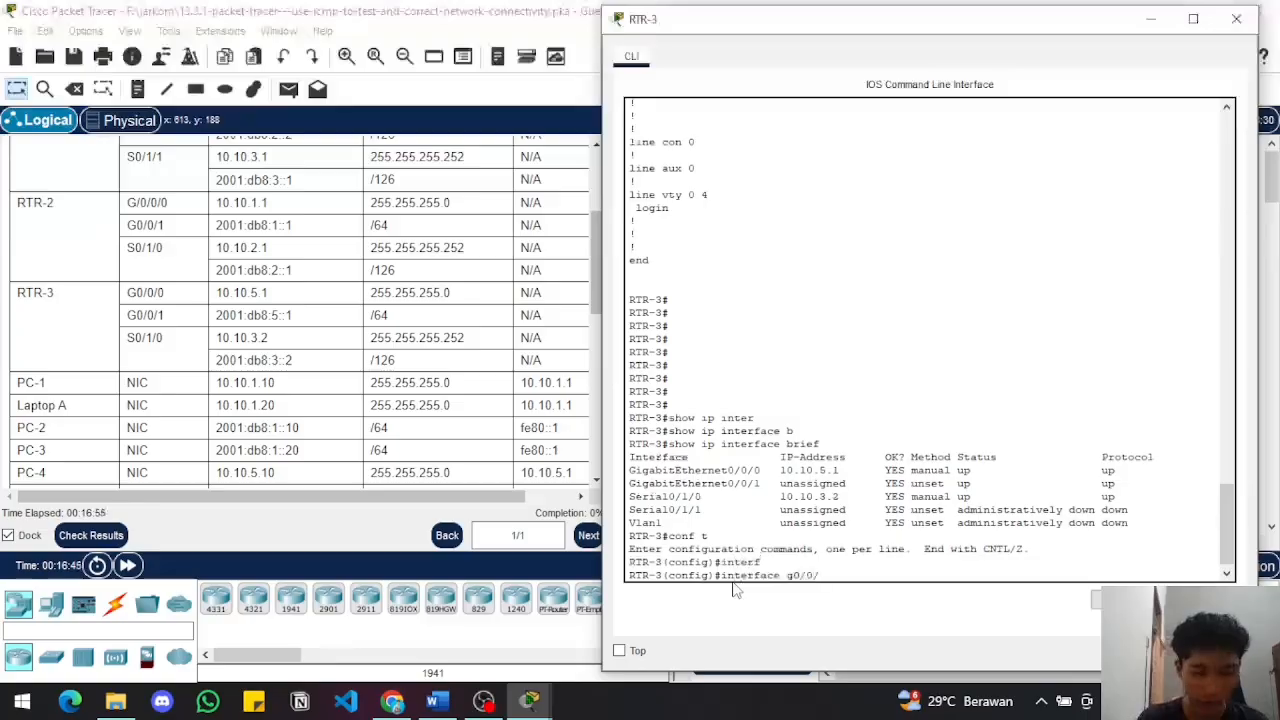
pyautogui.press('Return')
pyautogui.write('ig-if)#i')
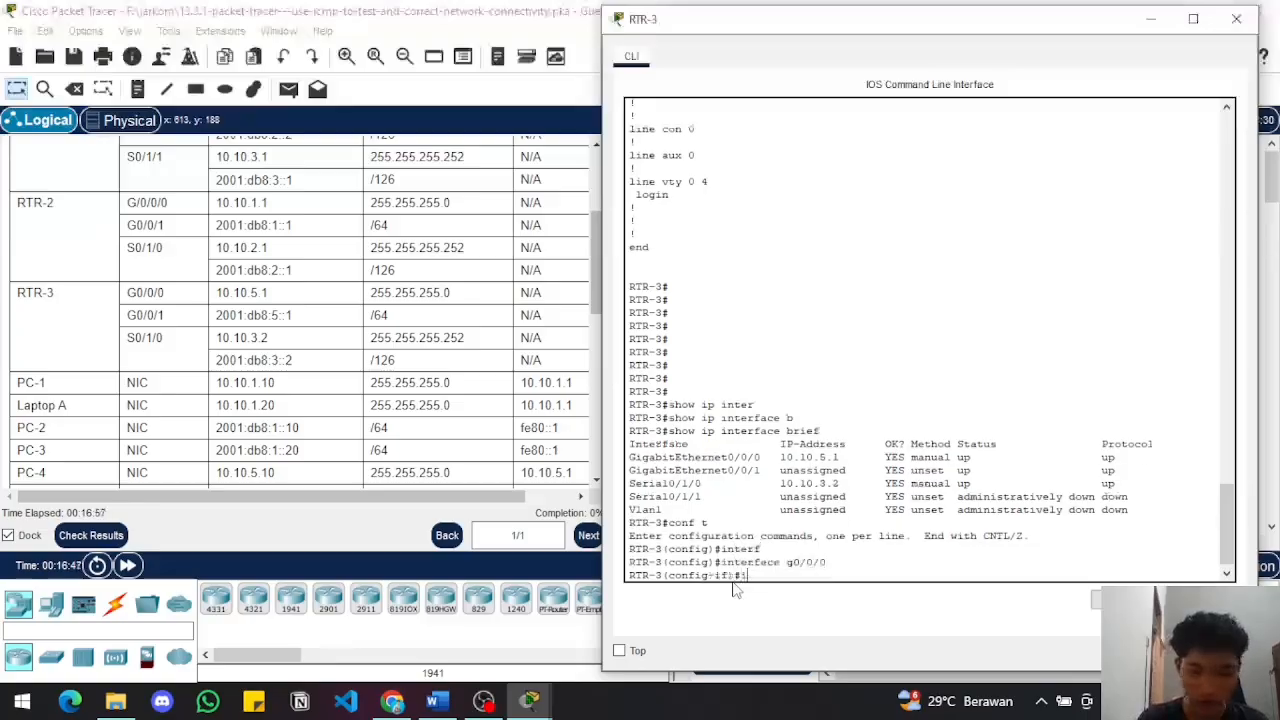
pyautogui.write('p add')
pyautogui.press('Tab')
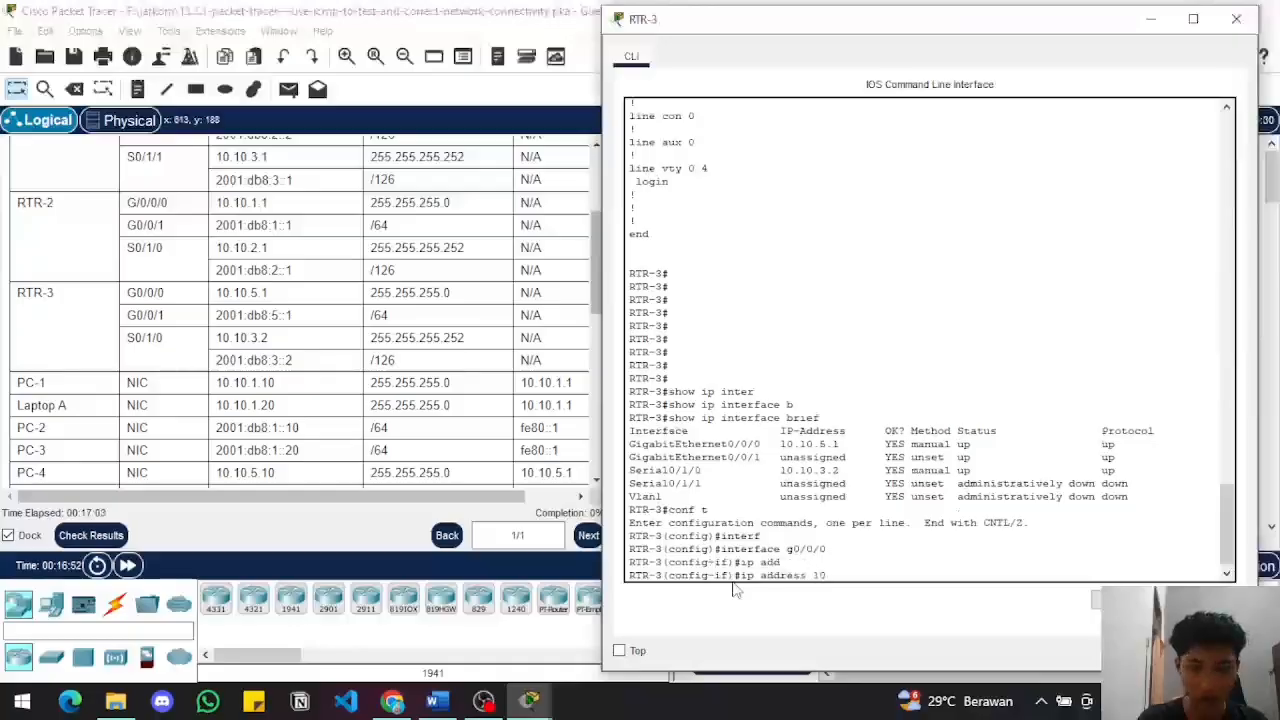
pyautogui.write('10.10')
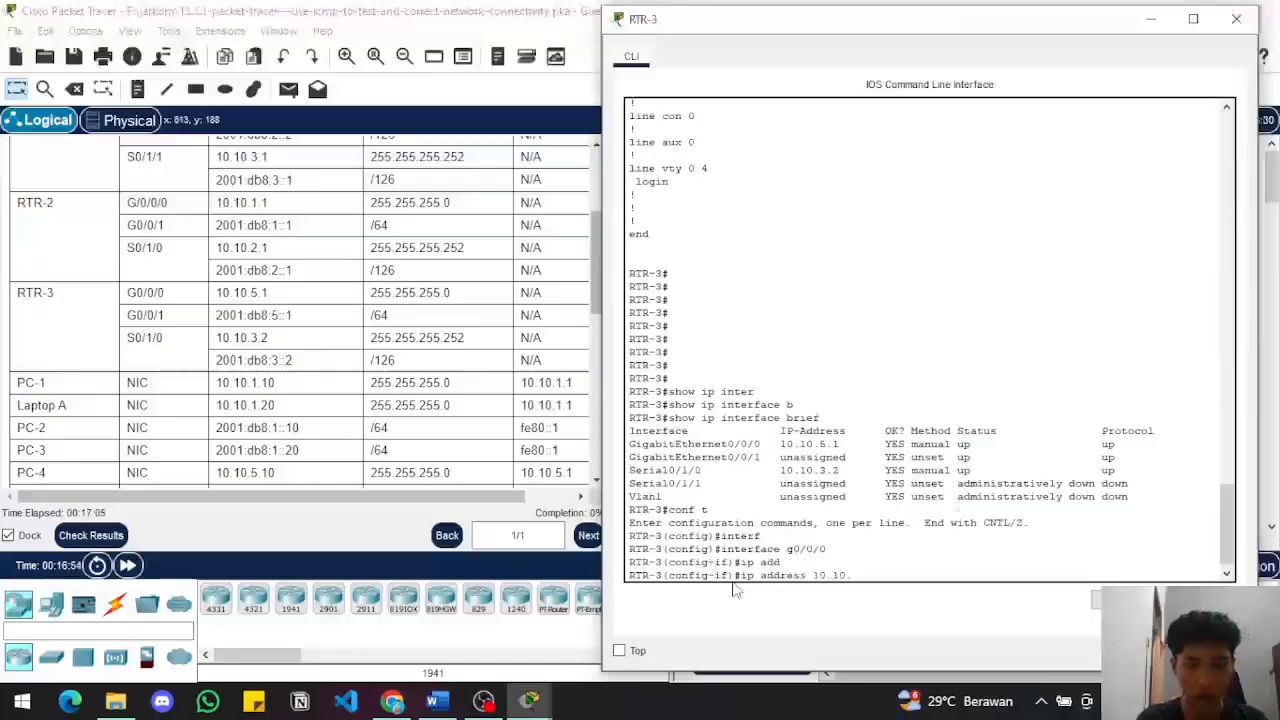
pyautogui.write('.4')
pyautogui.press('BackSpace')
pyautogui.write('5.1')
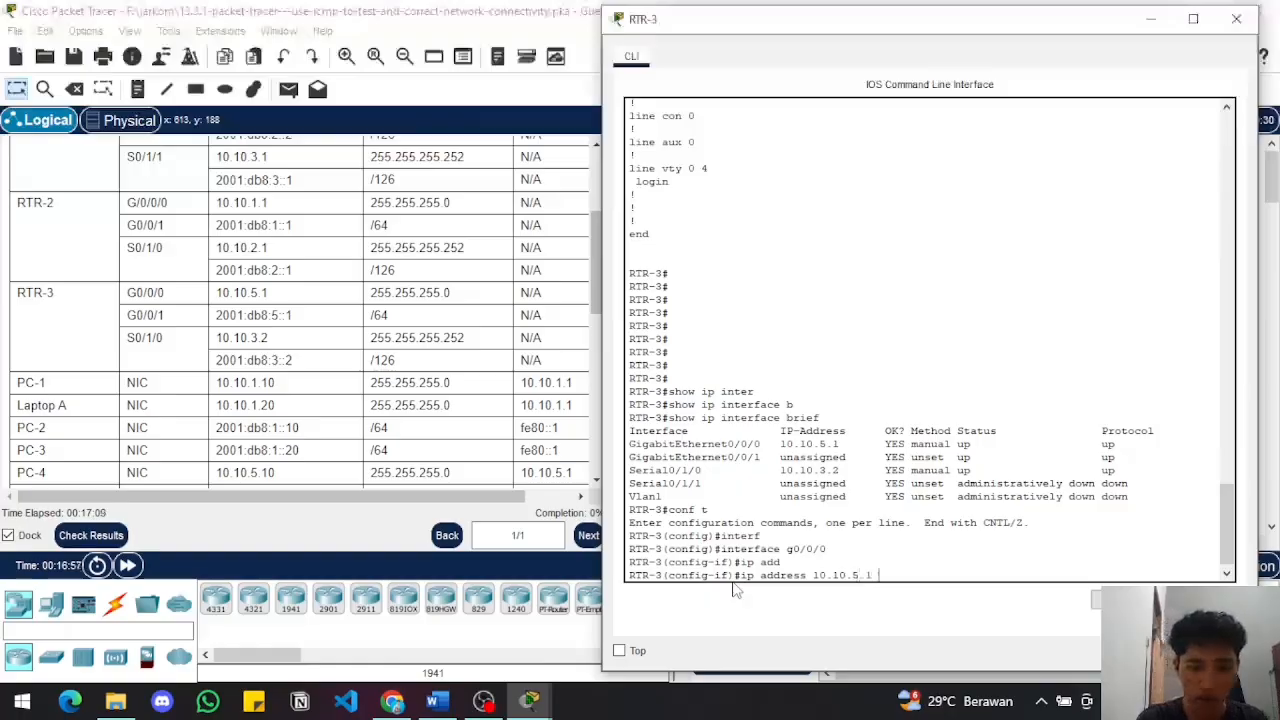
pyautogui.write(' 255.255.255.')
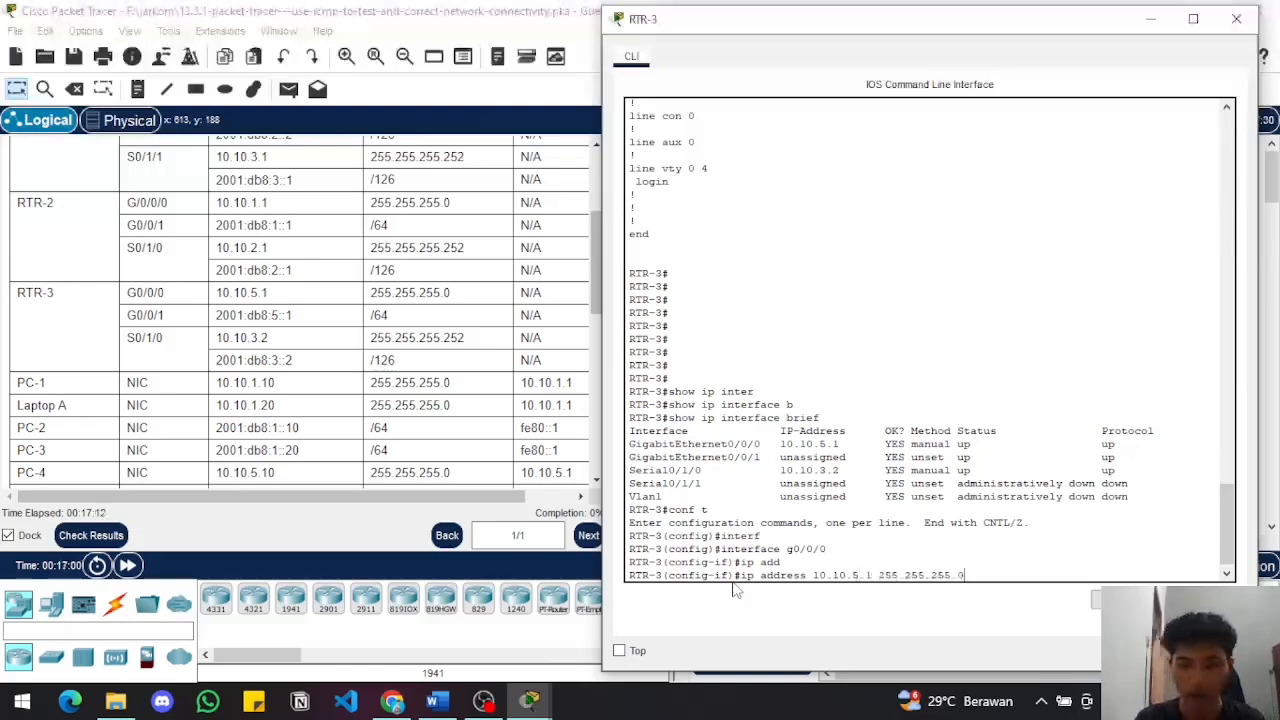
pyautogui.write('0')
pyautogui.press('Return')
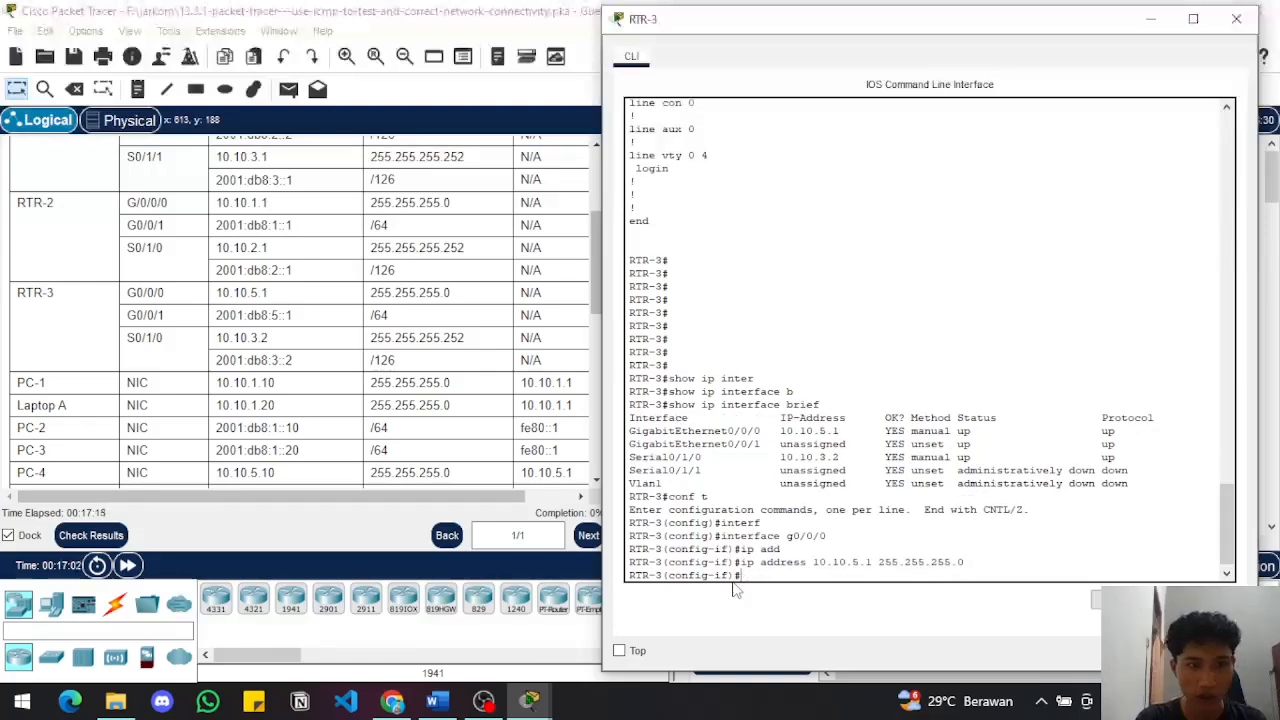
pyautogui.hscroll(2, 436, 311)
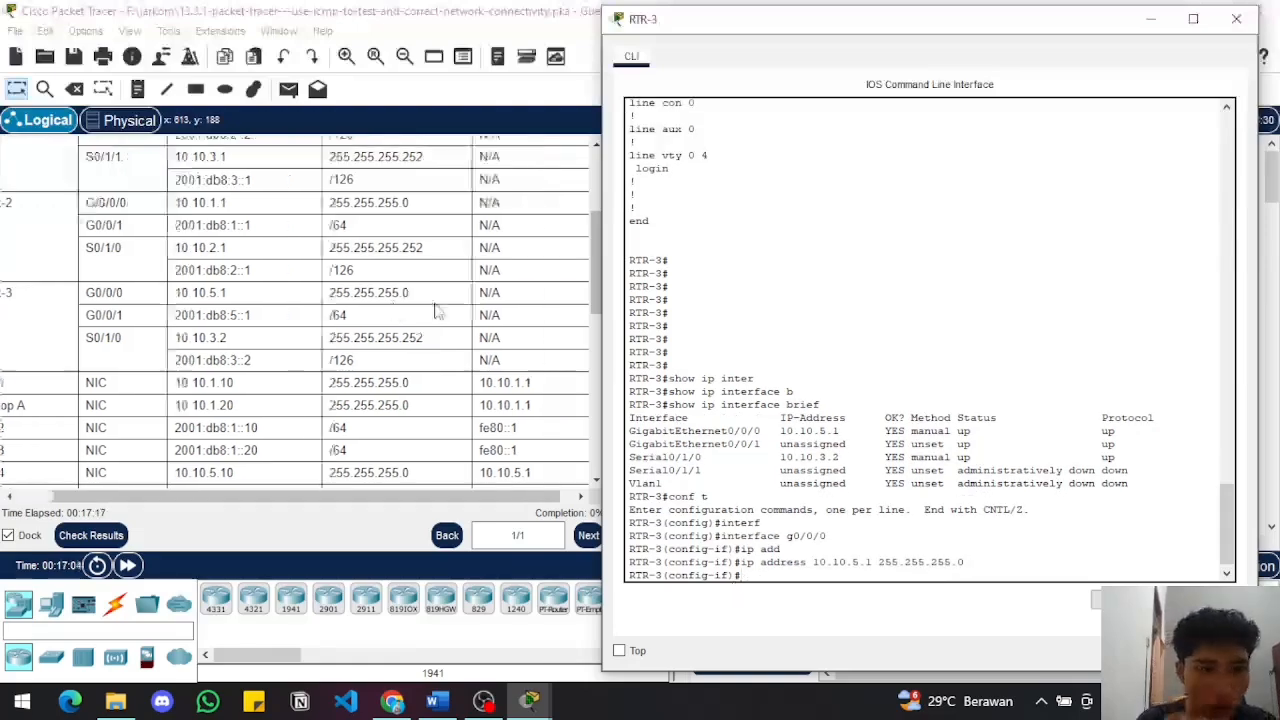
pyautogui.hscroll(-2, 436, 311)
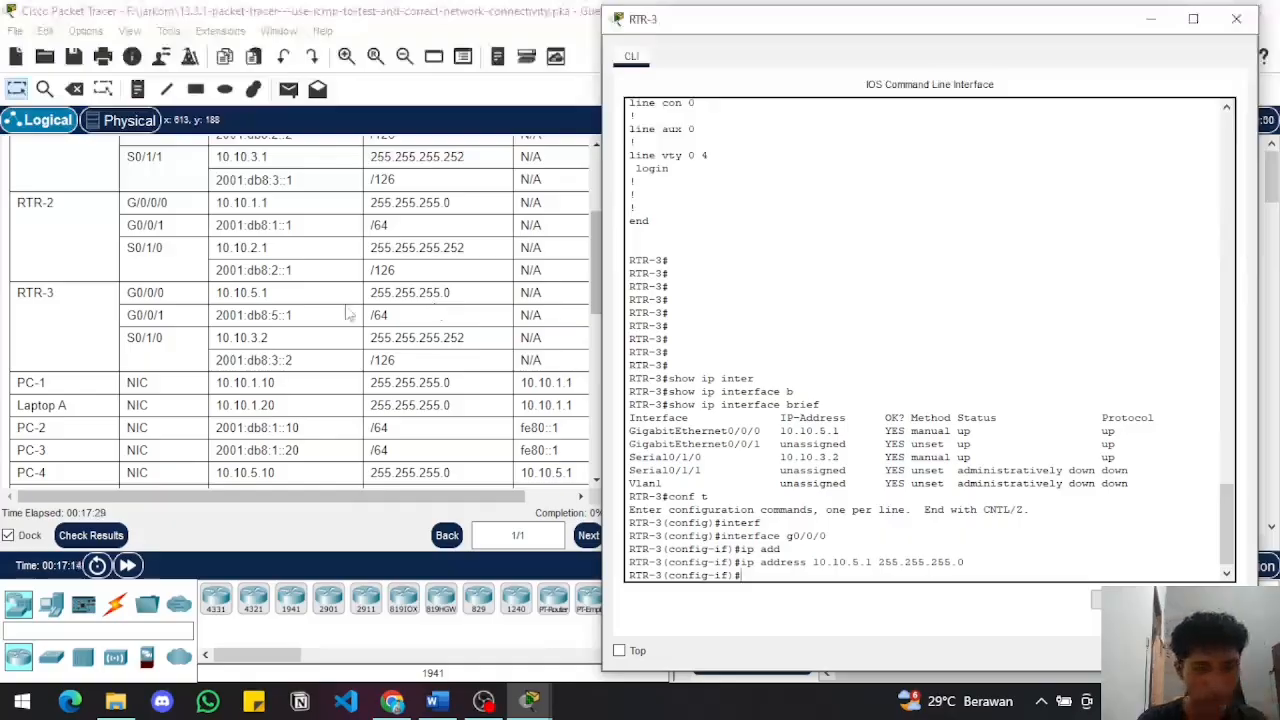
pyautogui.hscroll(2, 405, 317)
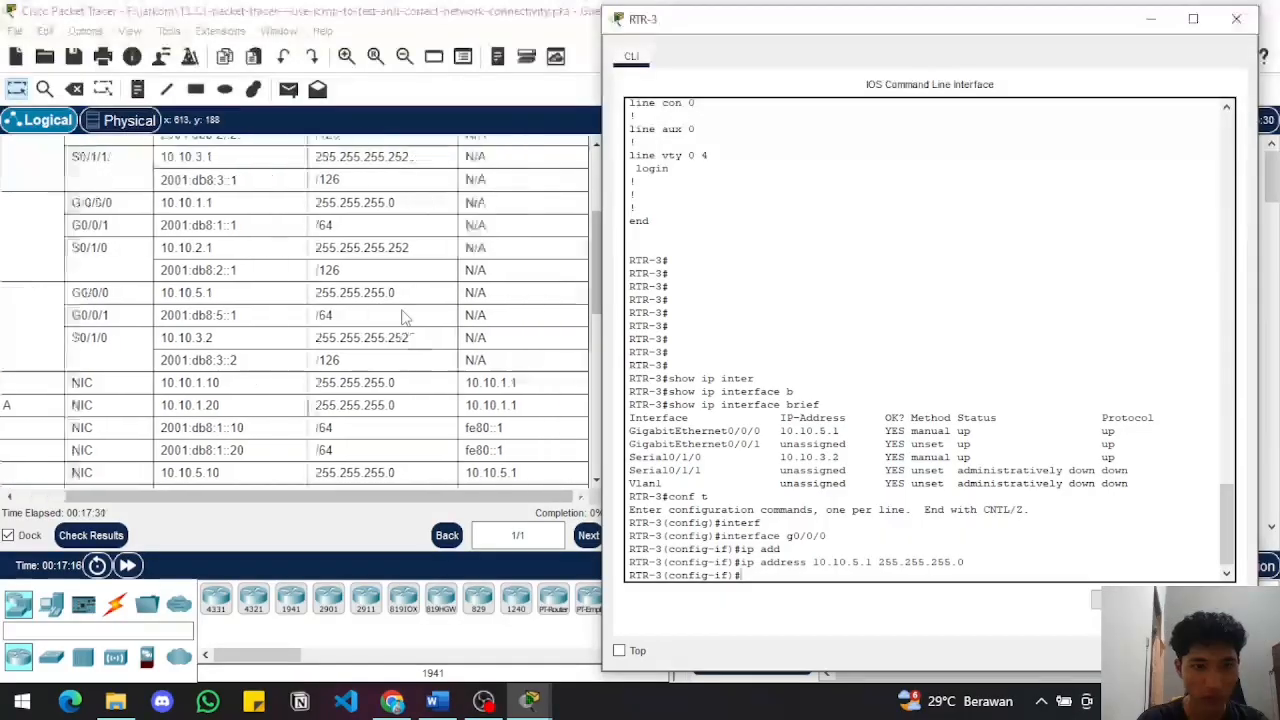
# - Check the activity results and examine the assessment items for PC-4, RTR-3 and Server1
pyautogui.hscroll(-2, 402, 318)
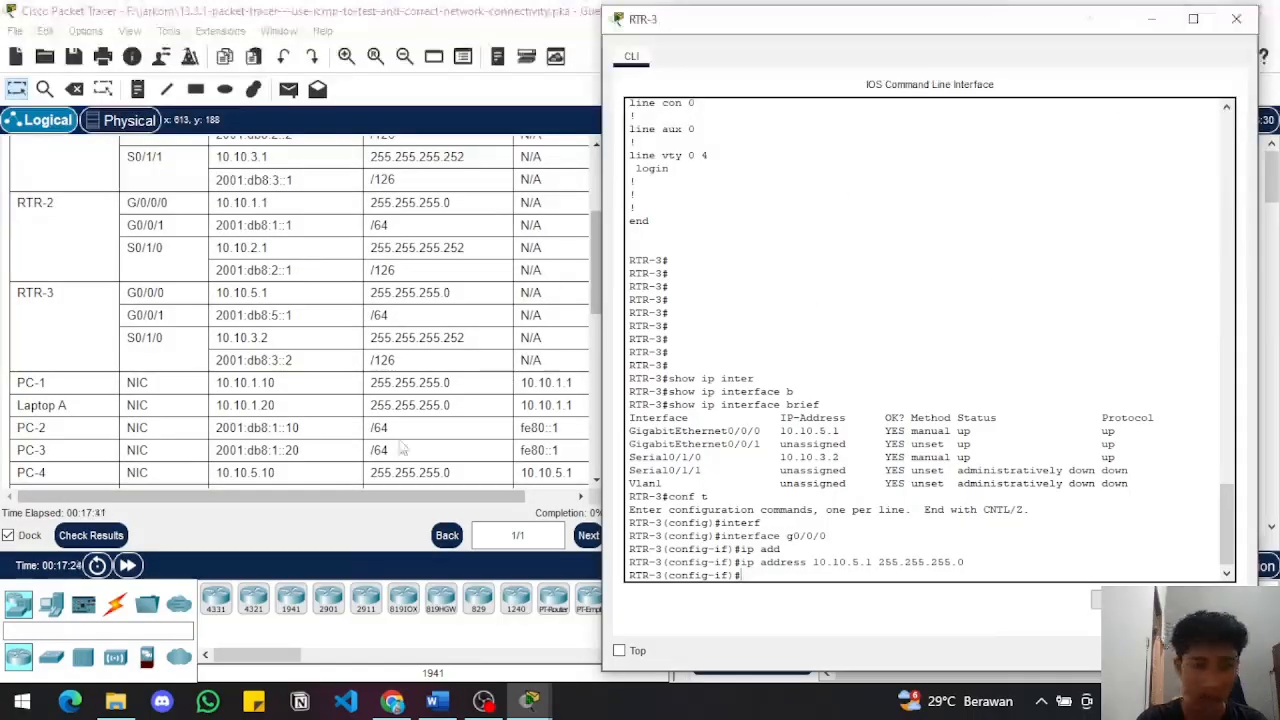
pyautogui.click(122, 538)
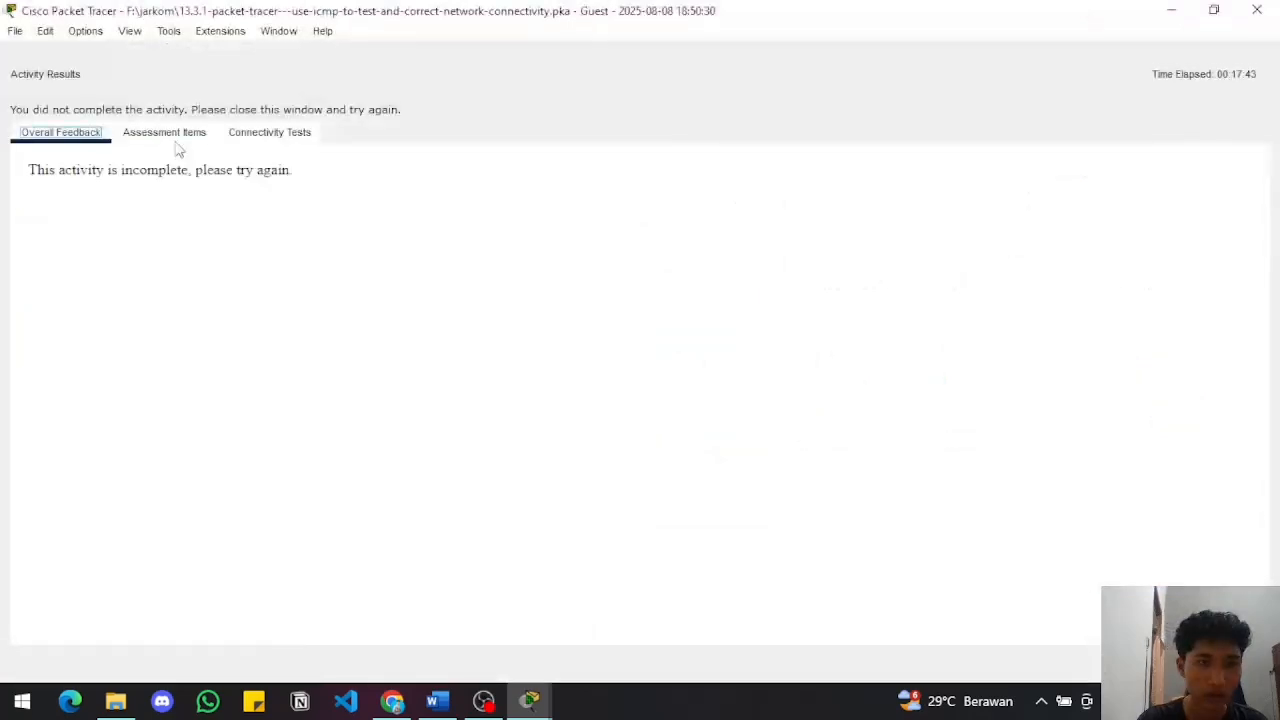
pyautogui.click(165, 137)
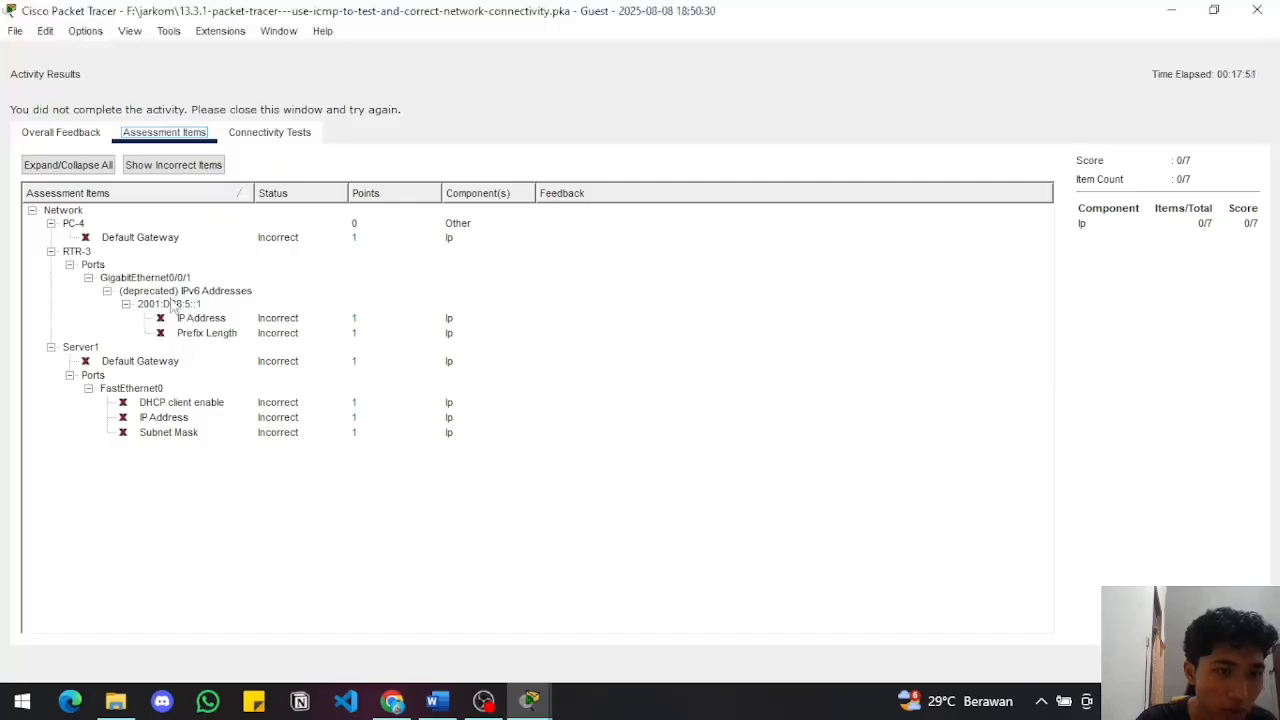
pyautogui.click(1257, 10)
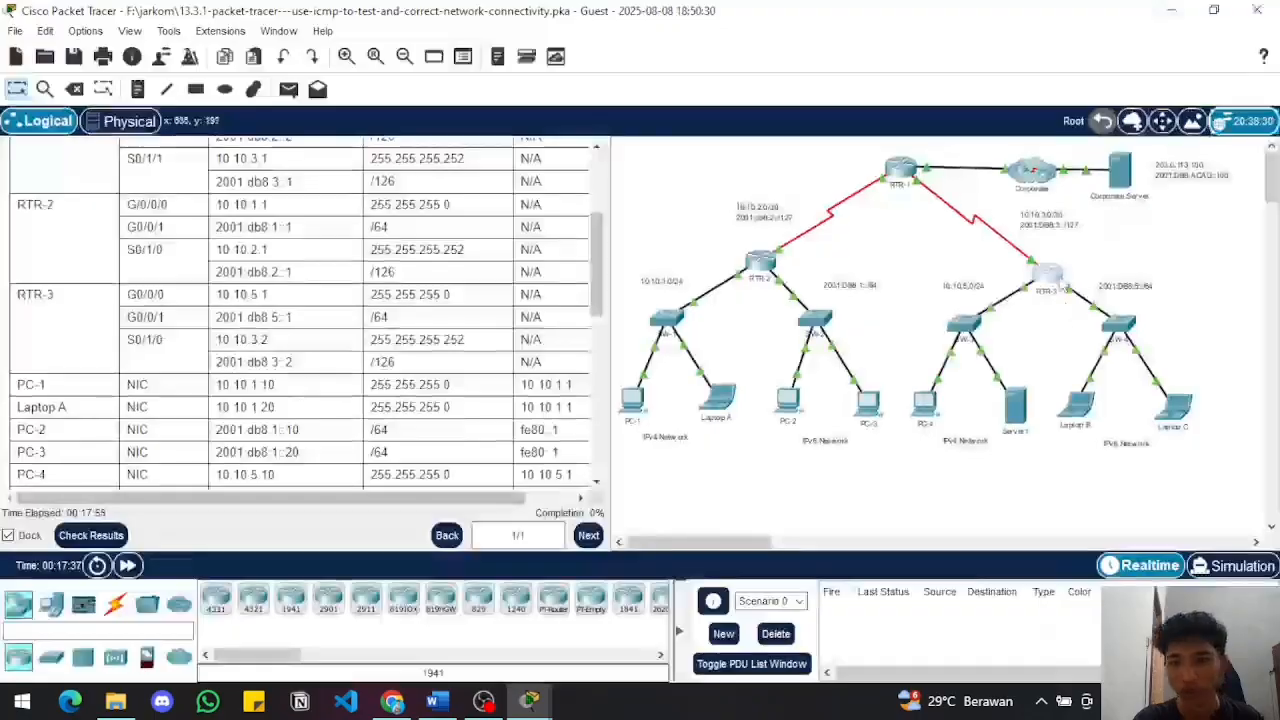
pyautogui.click(1052, 276)
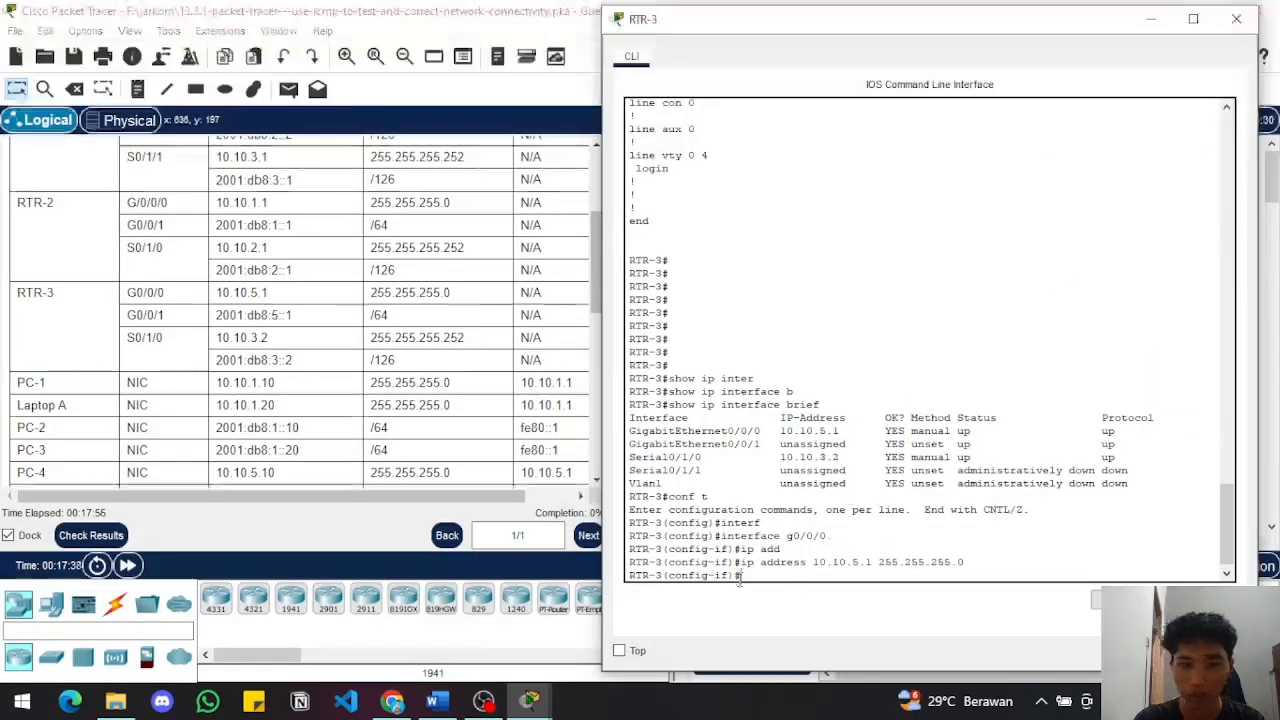
pyautogui.click(90, 534)
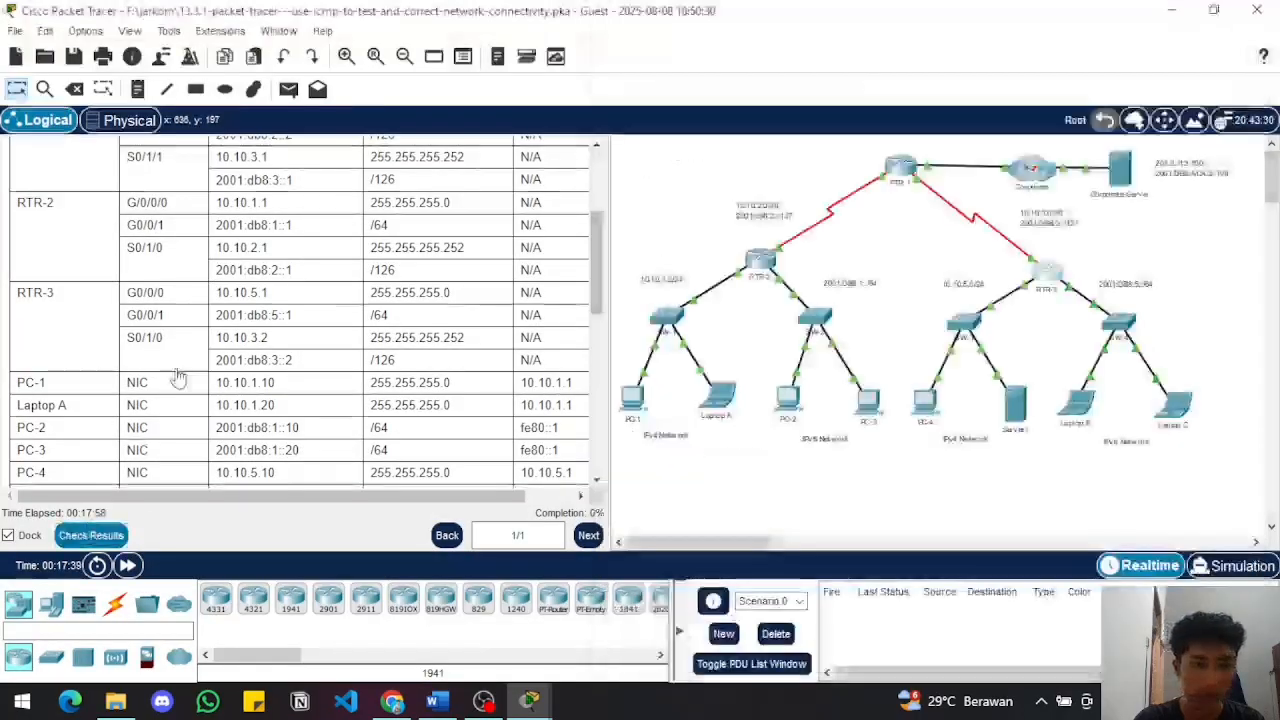
pyautogui.click(164, 132)
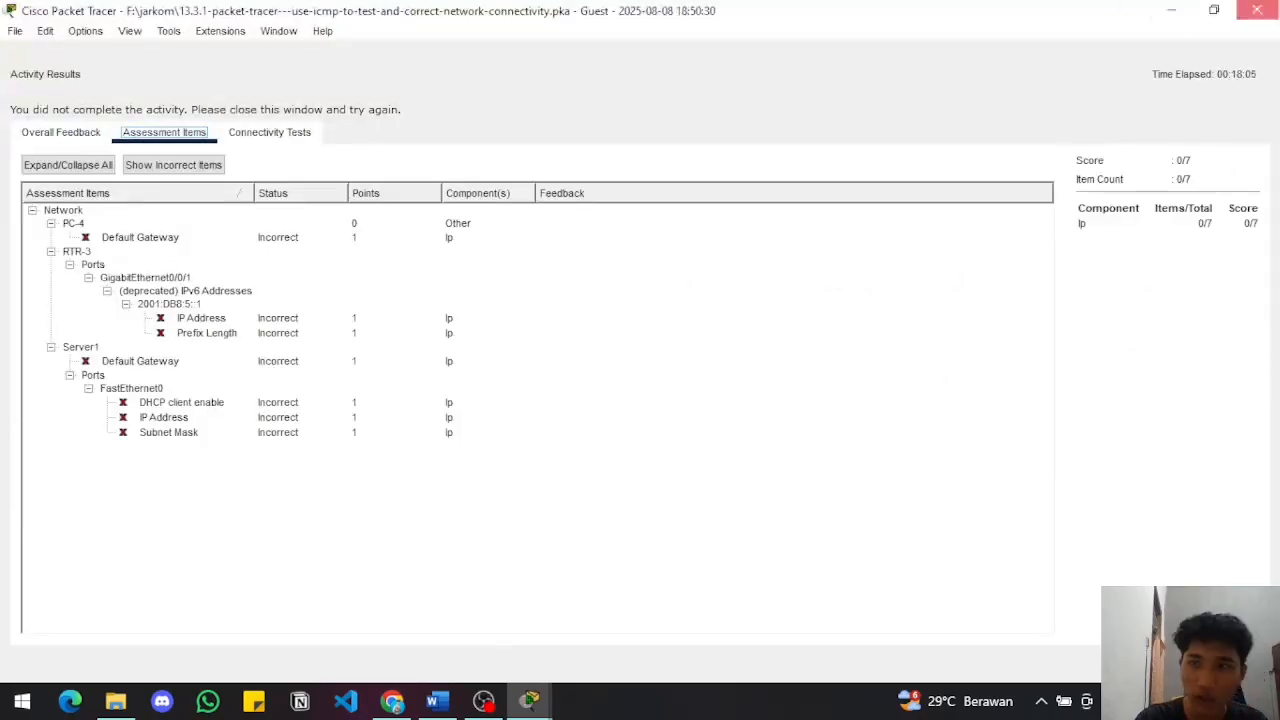
pyautogui.click(1257, 10)
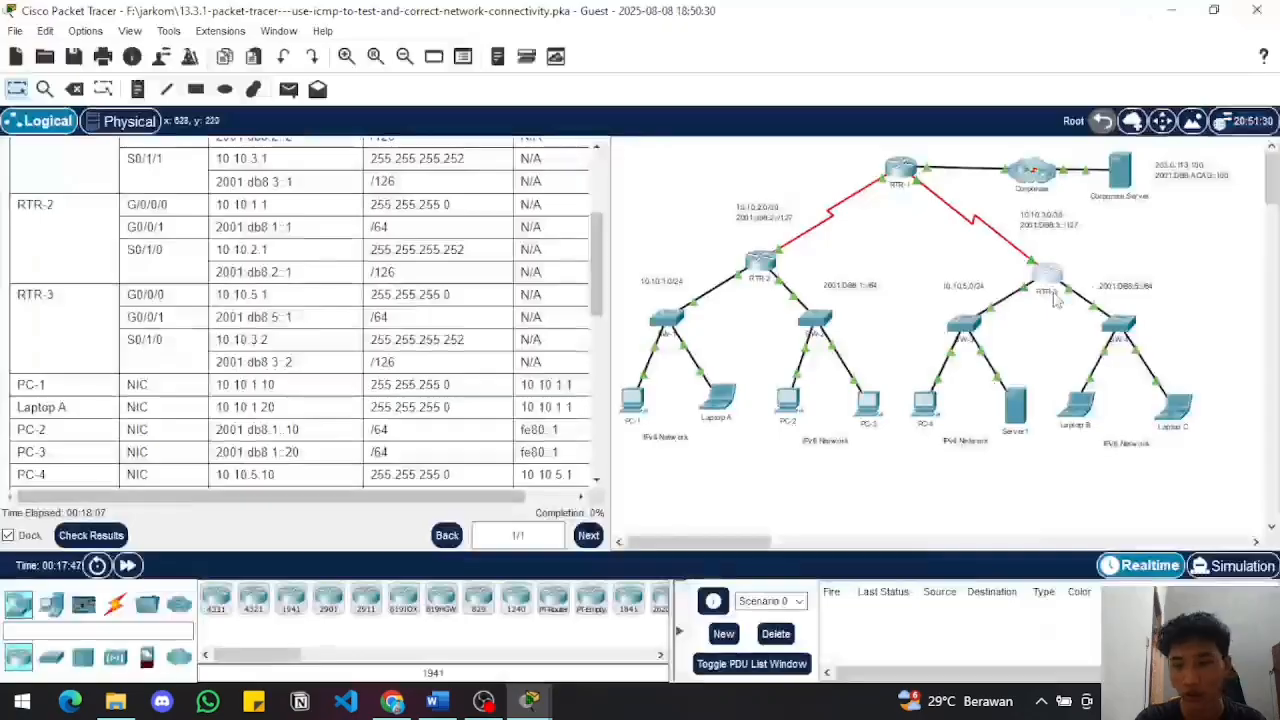
# - Enable RTR-3's interface g0/0/0 with no shut and exit to global configuration mode
pyautogui.click(1050, 287)
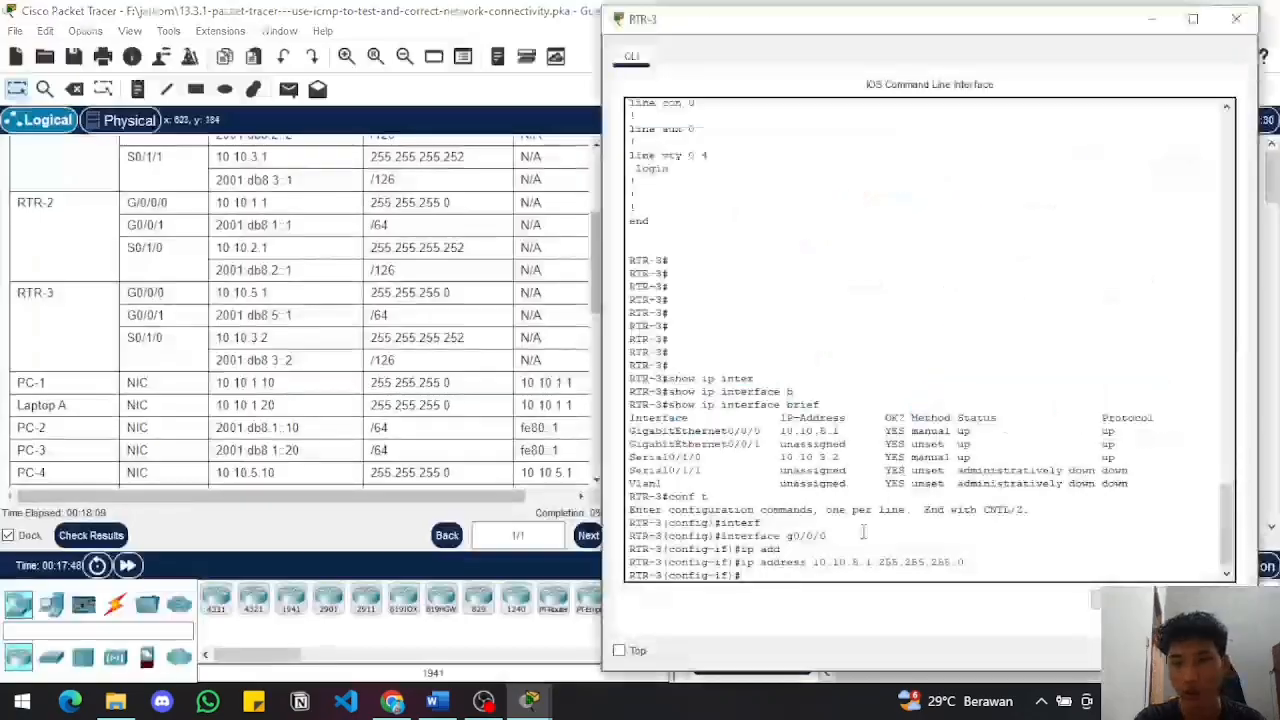
pyautogui.write('no shu')
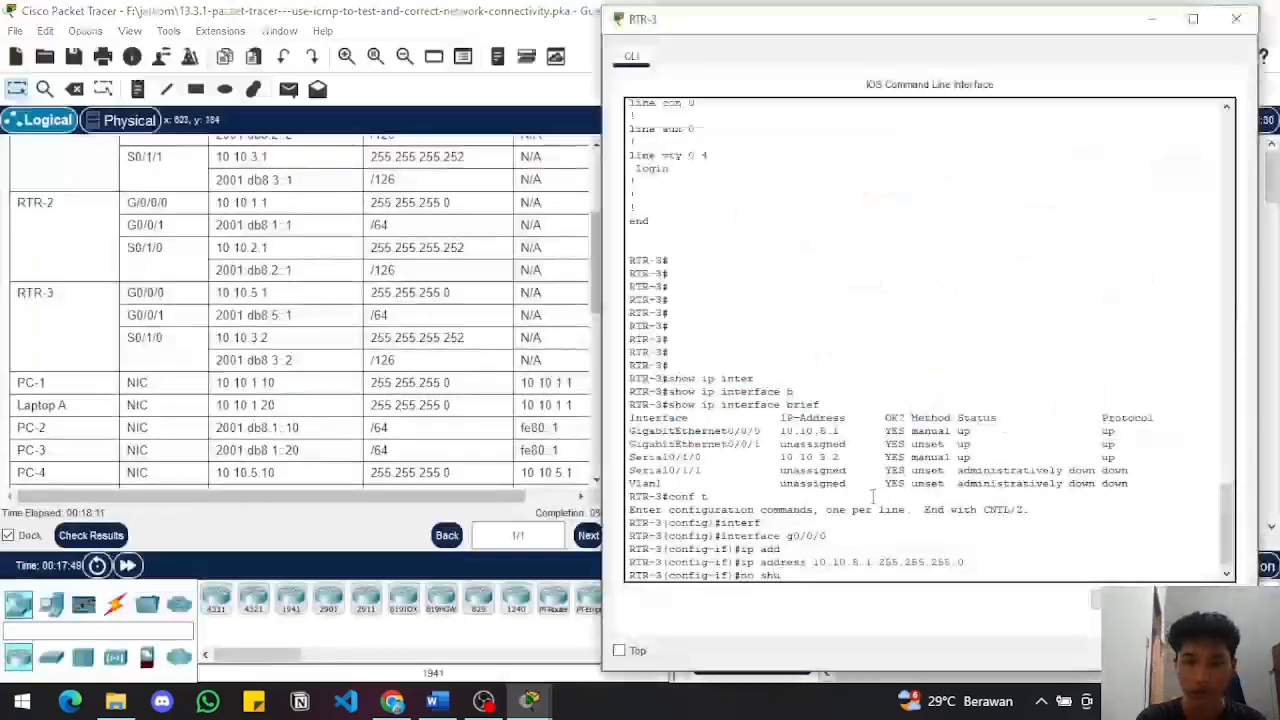
pyautogui.write('t')
pyautogui.press('Return')
pyautogui.press('Return')
pyautogui.write('e')
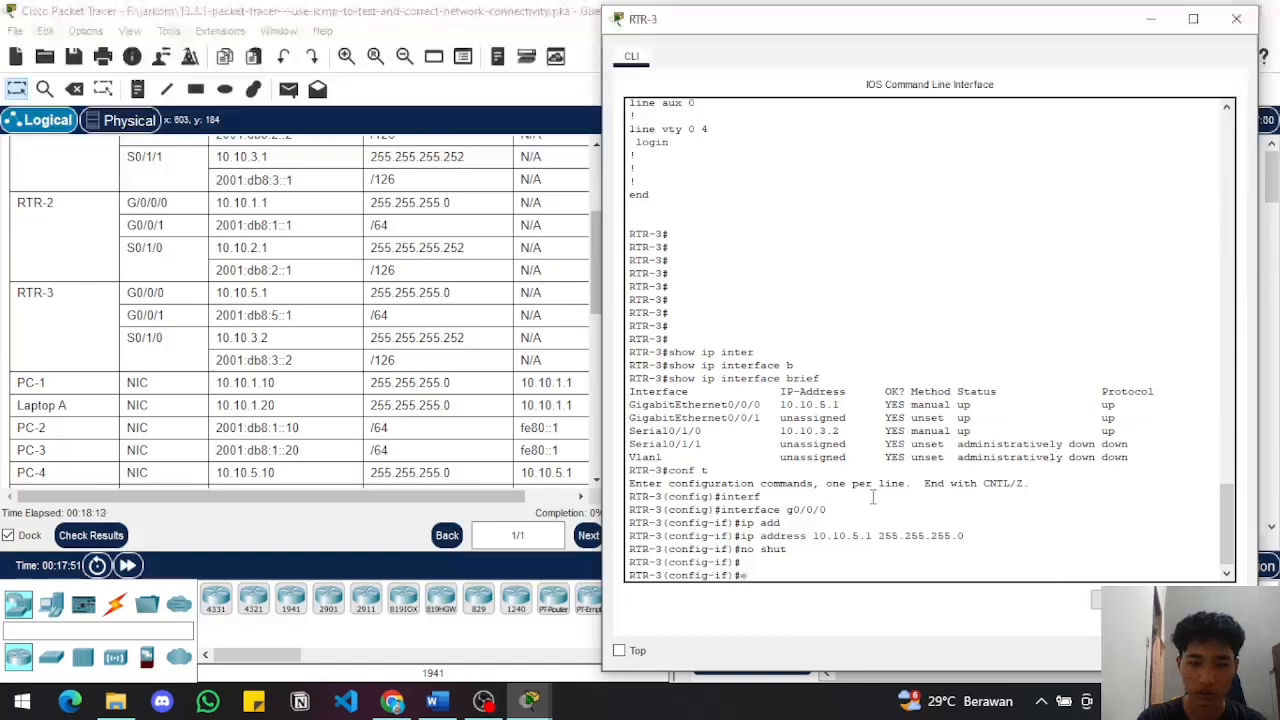
pyautogui.write('xit')
pyautogui.press('Return')
# - Enter configuration of RTR-3's interface g0/0/1 and start an ipv6 address command
pyautogui.write('inter')
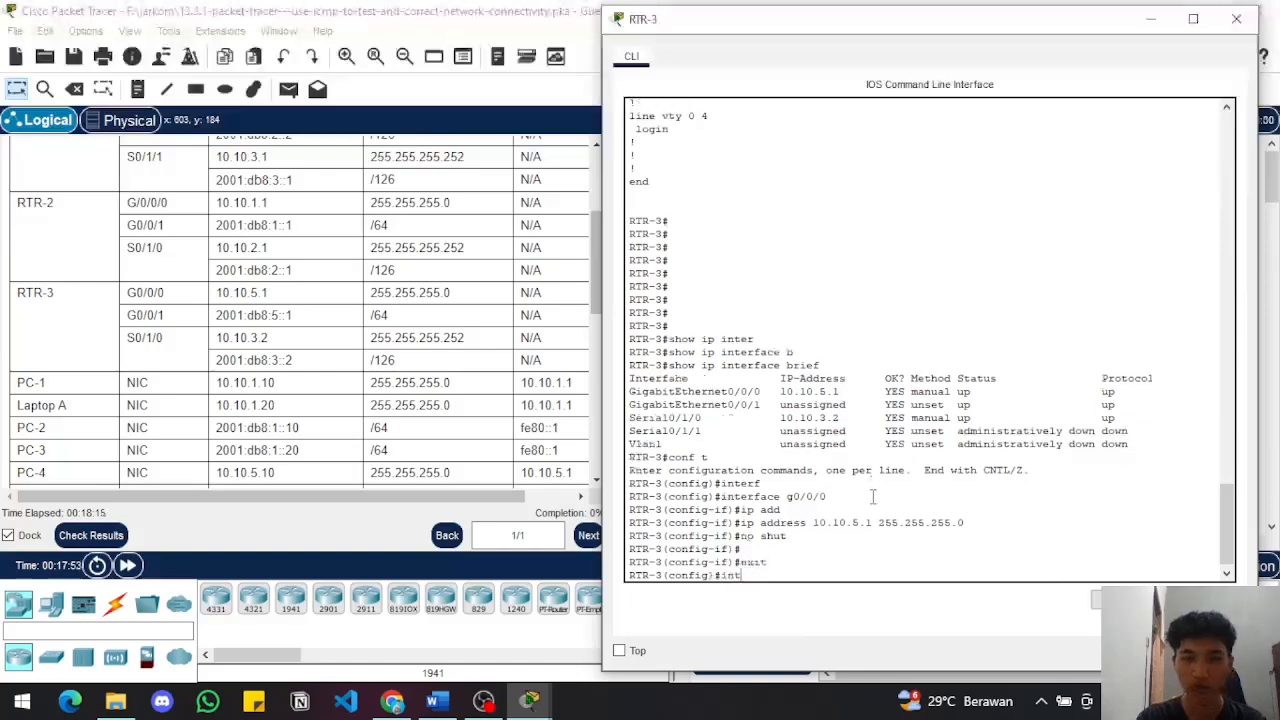
pyautogui.press('Tab')
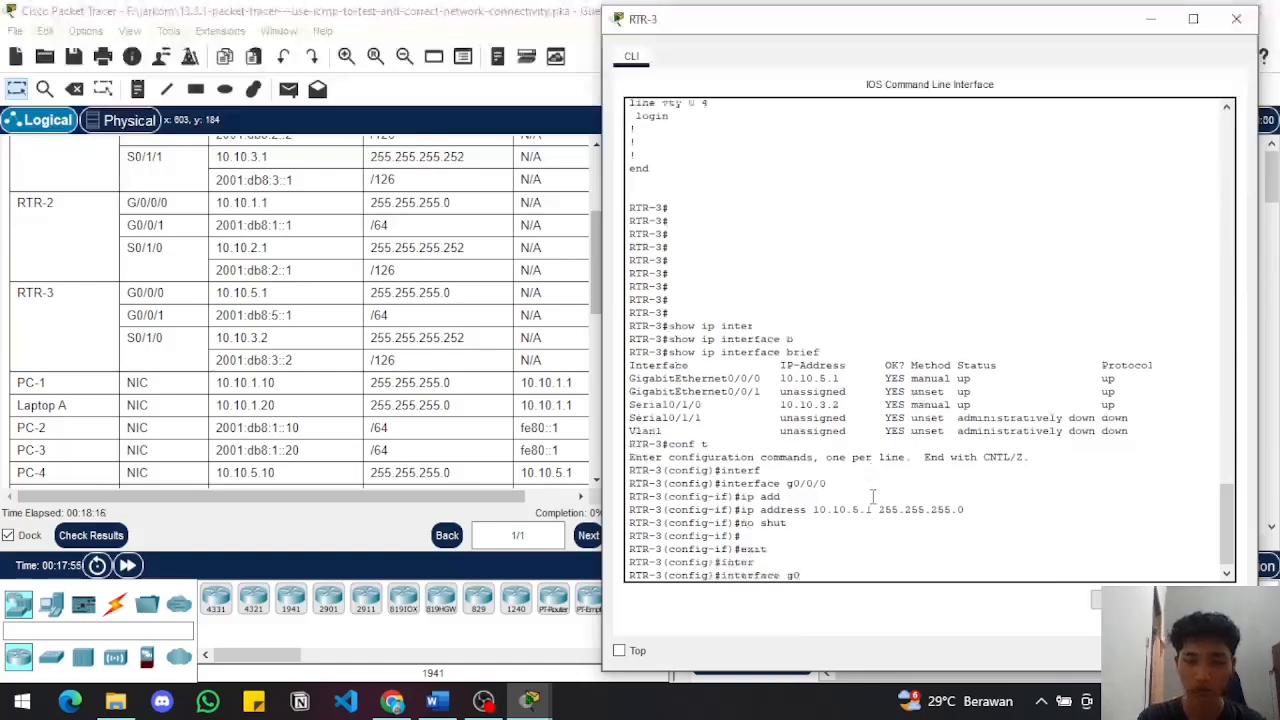
pyautogui.write('g0/0/1')
pyautogui.press('Return')
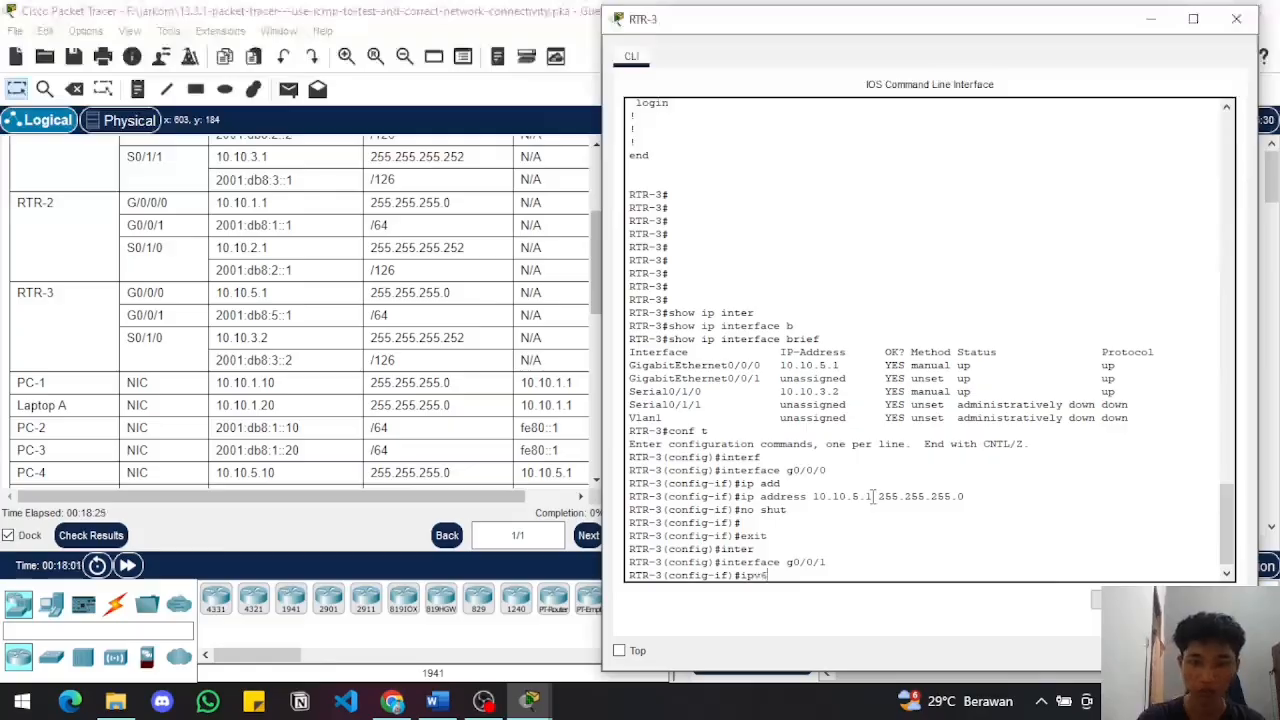
pyautogui.write('ipv6 ad')
pyautogui.press('Tab')
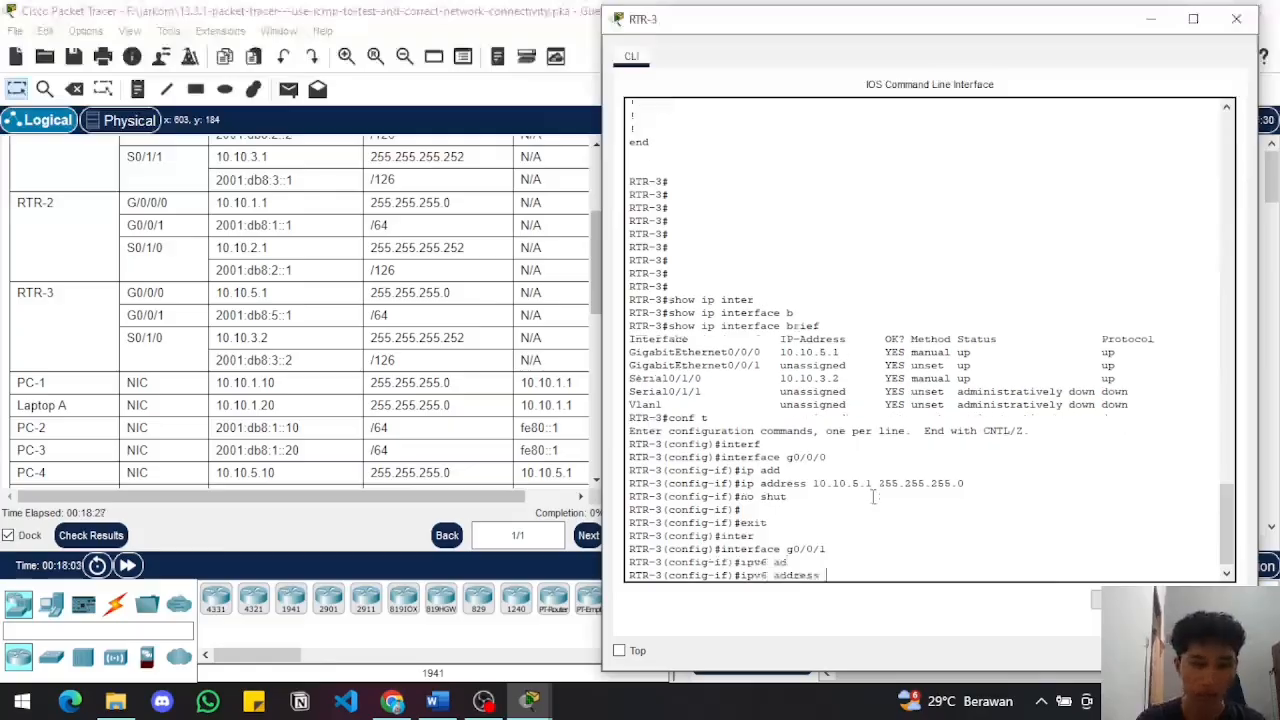
# - Try to paste 2001:db8:5::1 from the addressing table's RTR-3 G0/0/1 row into the router's ipv6 address command
pyautogui.click(305, 316)
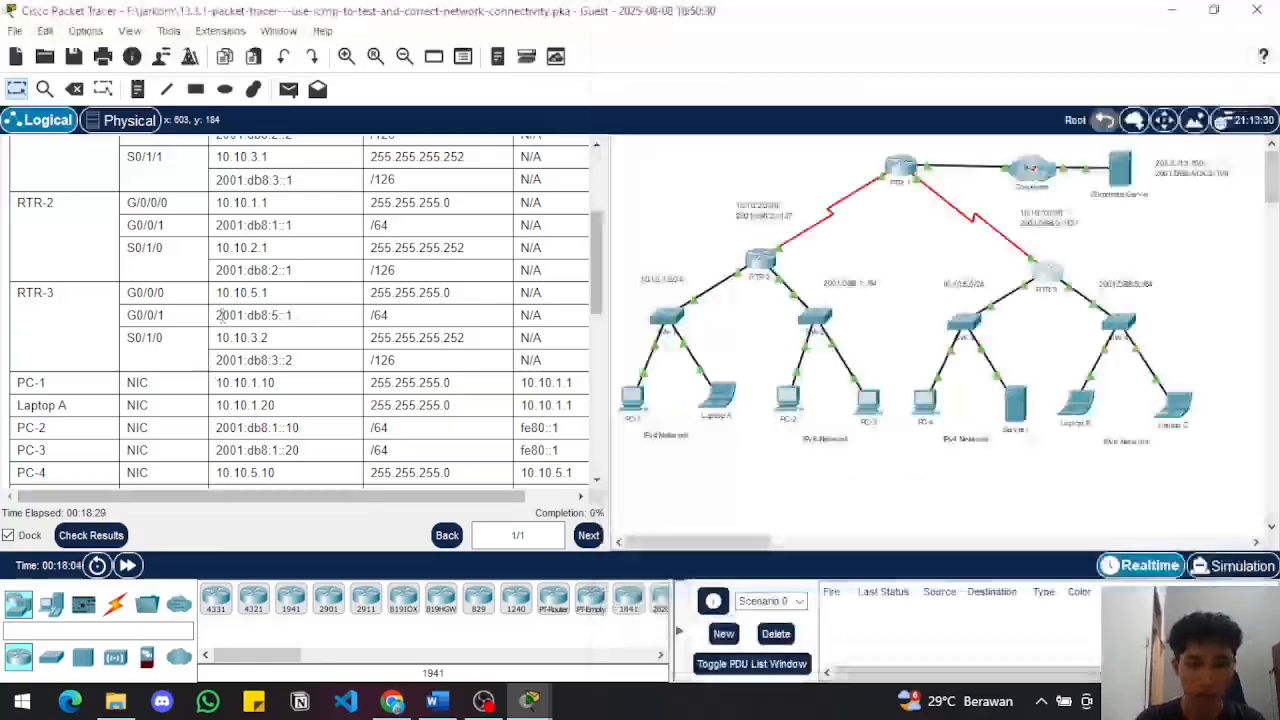
pyautogui.moveTo(296, 316); pyautogui.dragTo(215, 320)
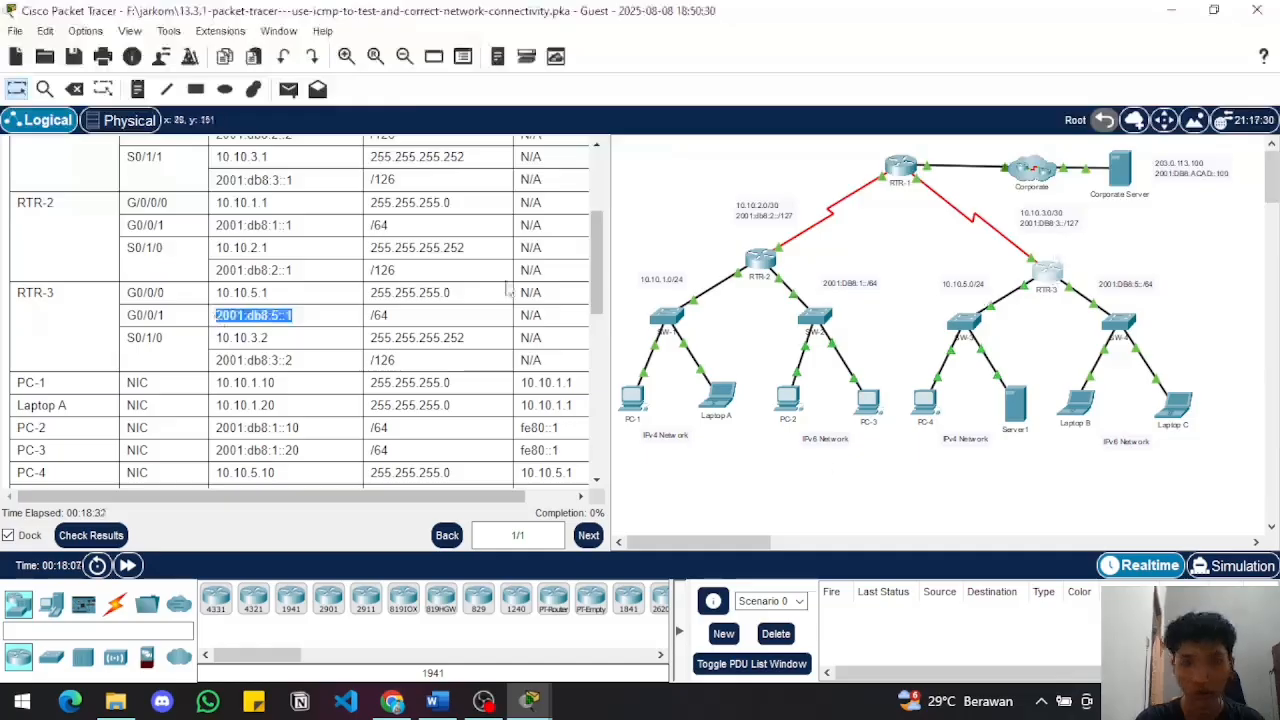
pyautogui.rightClick(302, 320)
pyautogui.click(302, 322)
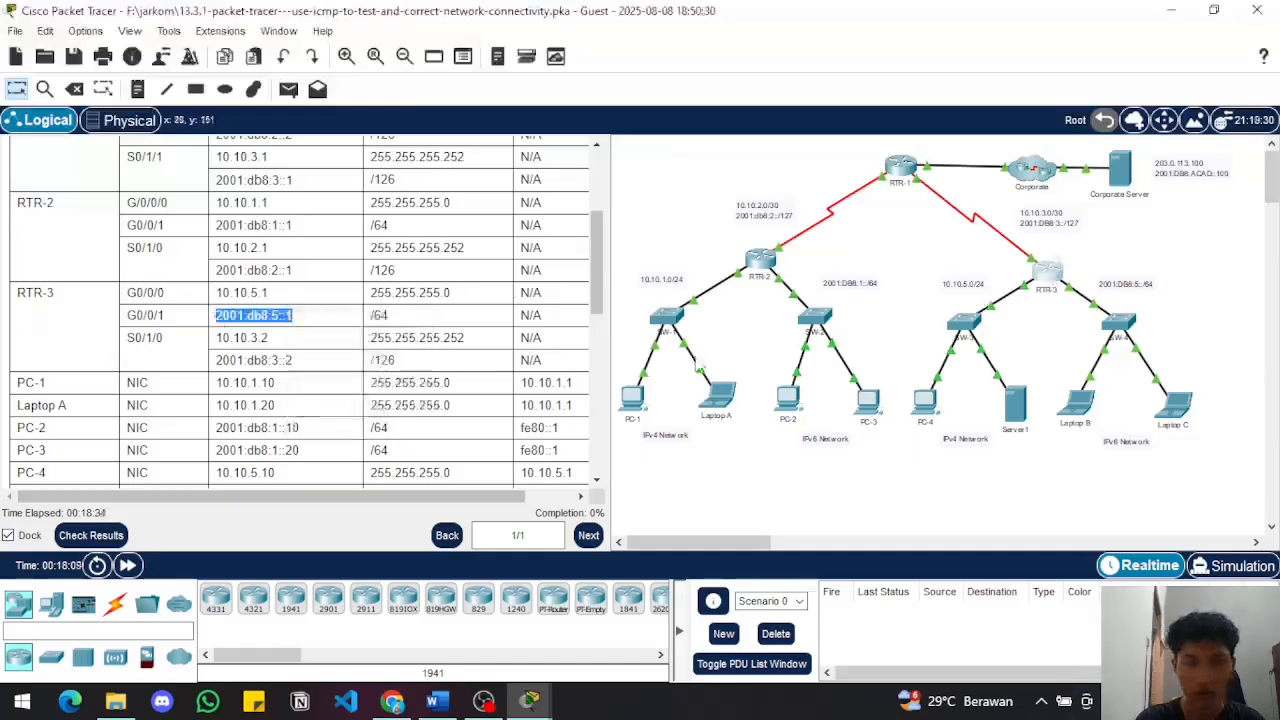
pyautogui.click(1046, 272)
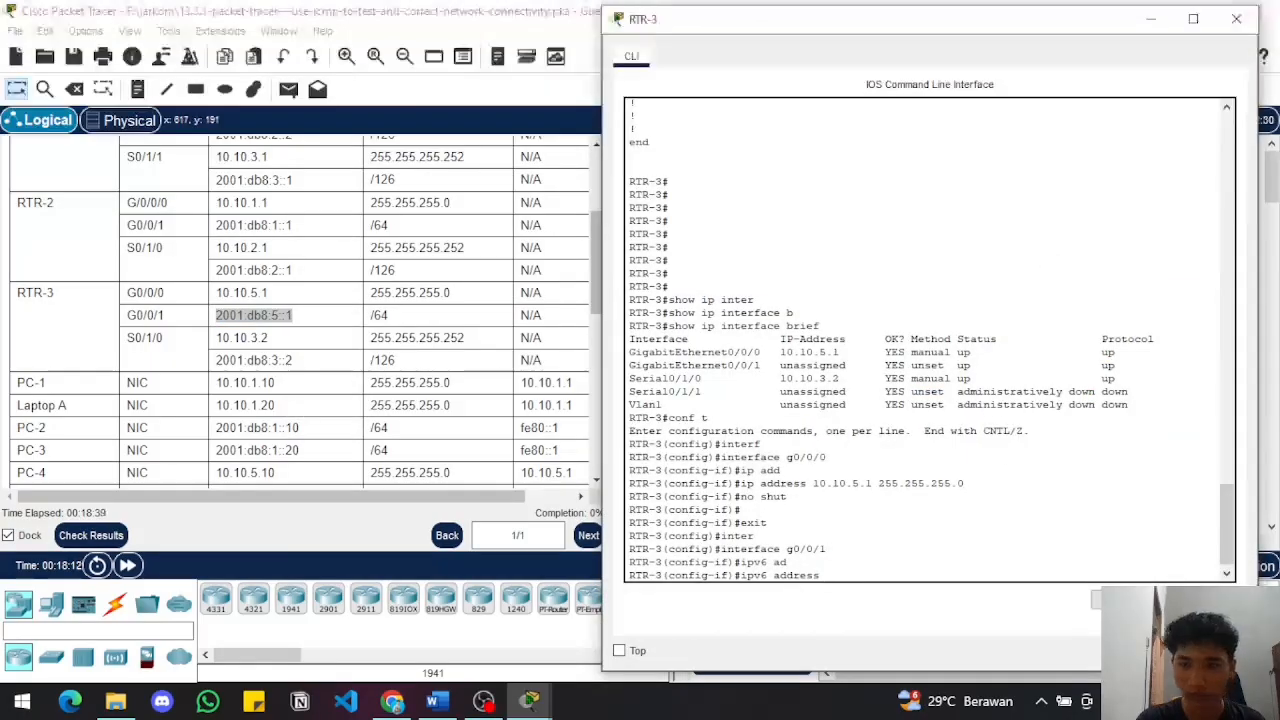
pyautogui.hotkey('ctrl', 'v')
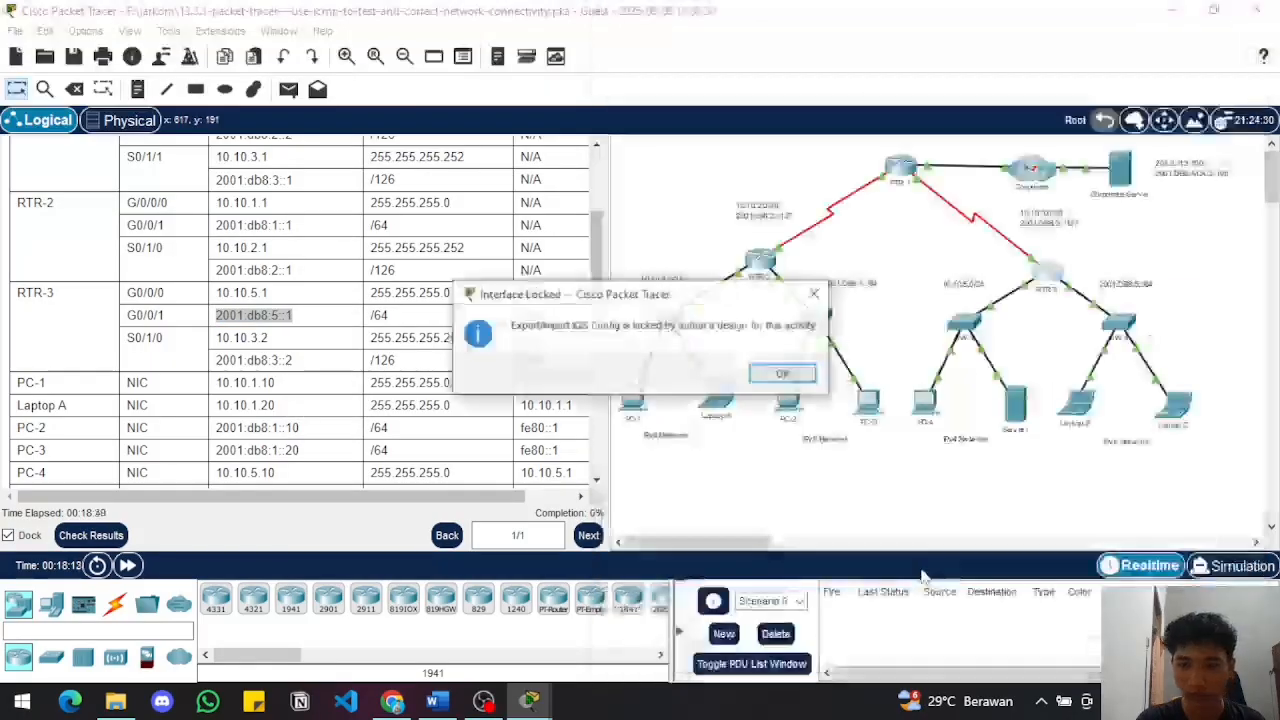
pyautogui.click(778, 372)
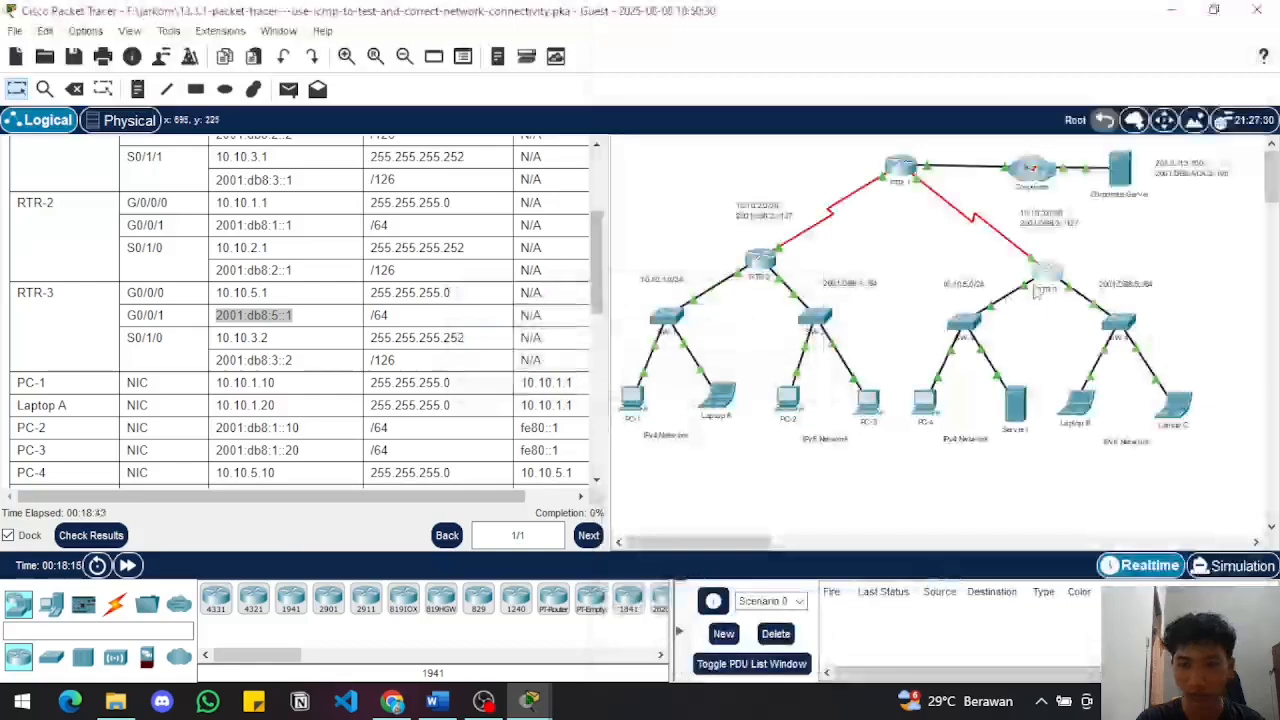
pyautogui.click(1043, 276)
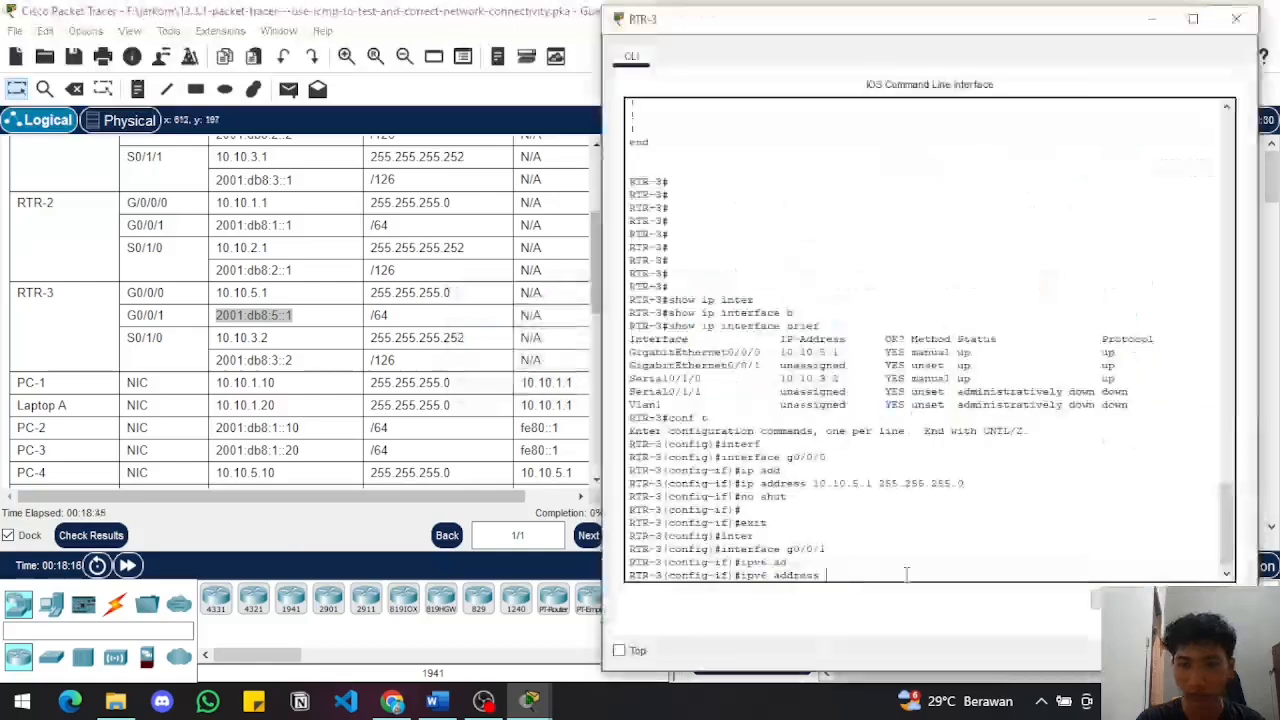
pyautogui.hotkey('ctrl', 'v')
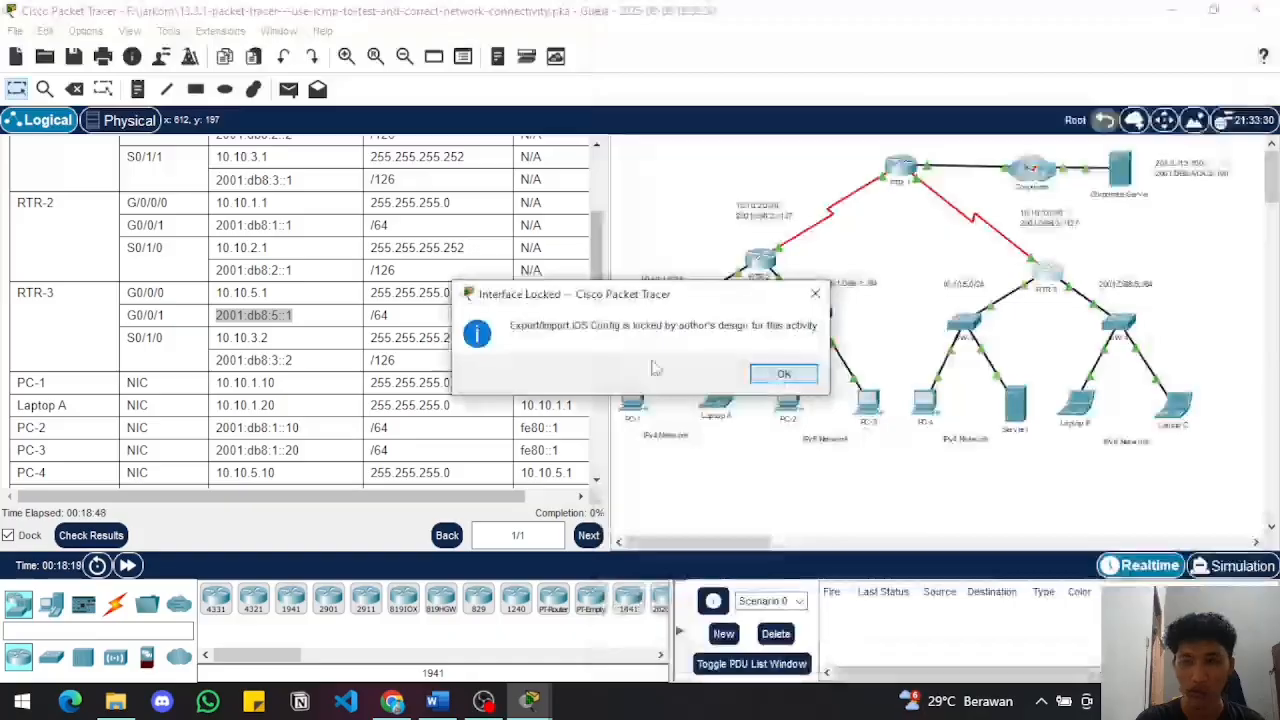
pyautogui.click(775, 373)
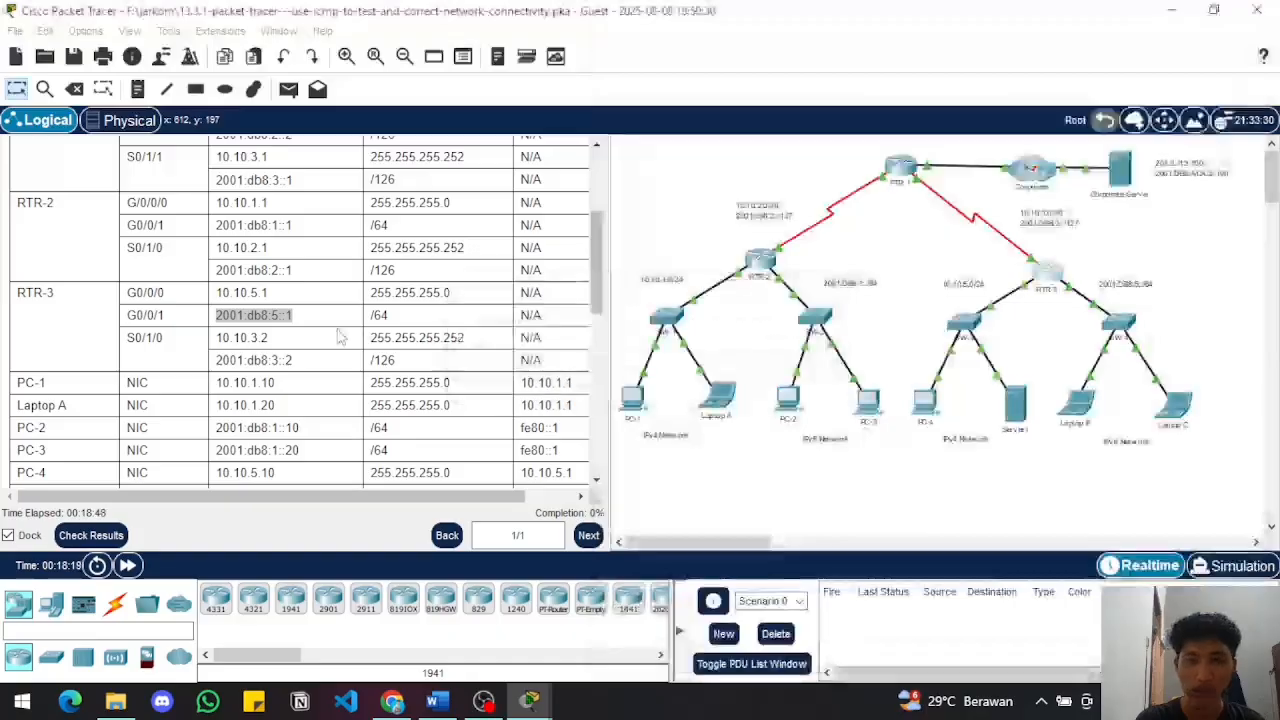
# - Copy RTR-3's G0/0/1 IPv6 address from the addressing table again and retry pasting it into the router's command line
pyautogui.click(213, 321)
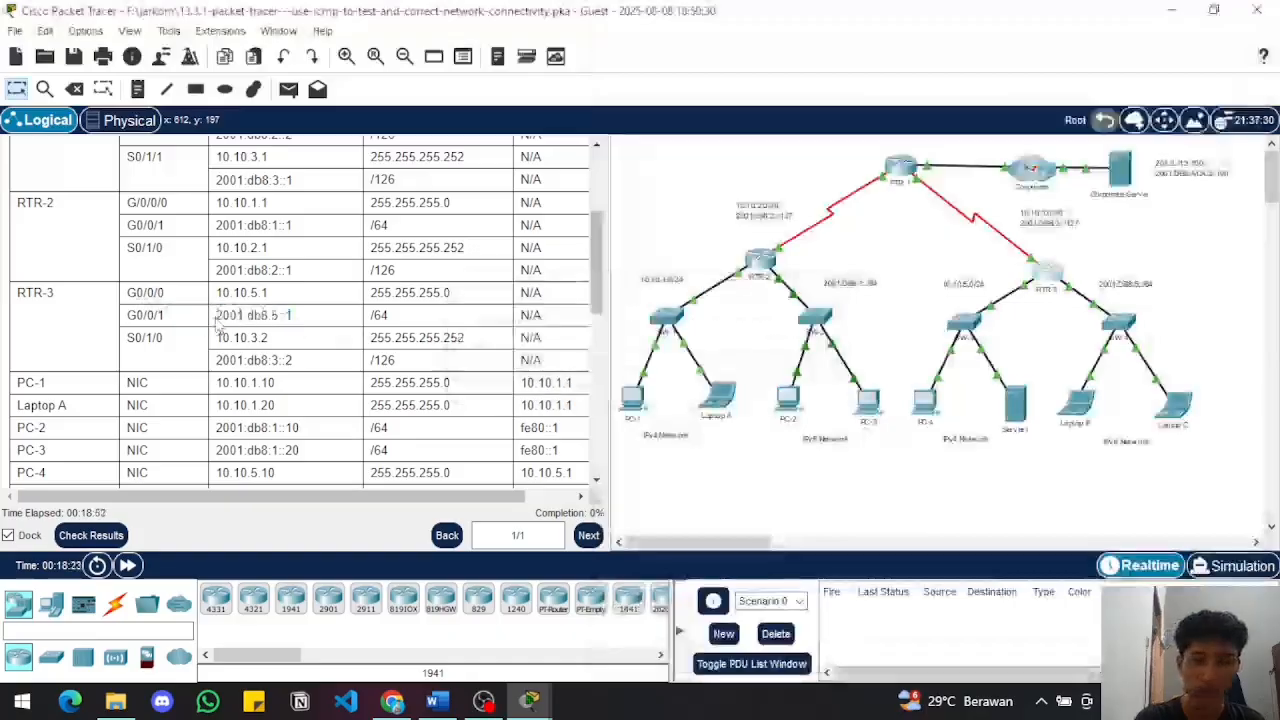
pyautogui.moveTo(215, 317); pyautogui.dragTo(292, 316)
pyautogui.rightClick(274, 311)
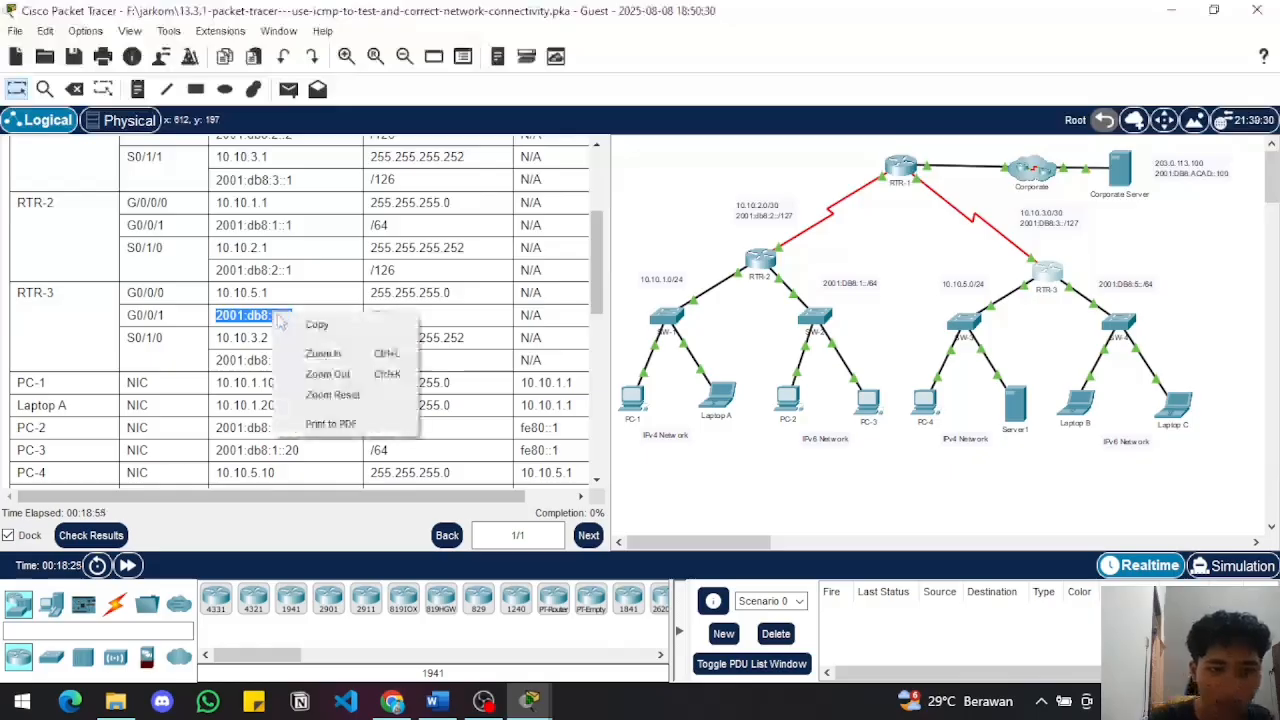
pyautogui.click(292, 323)
pyautogui.click(1047, 278)
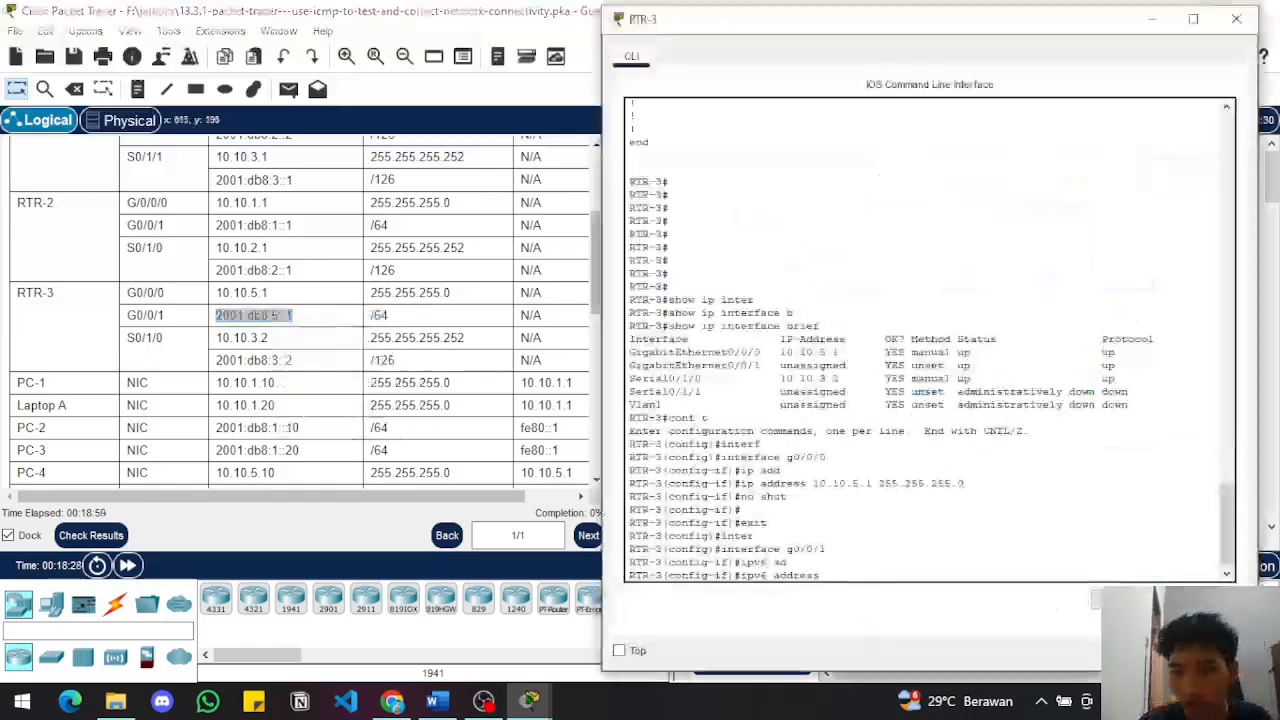
pyautogui.hotkey('ctrl', 'v')
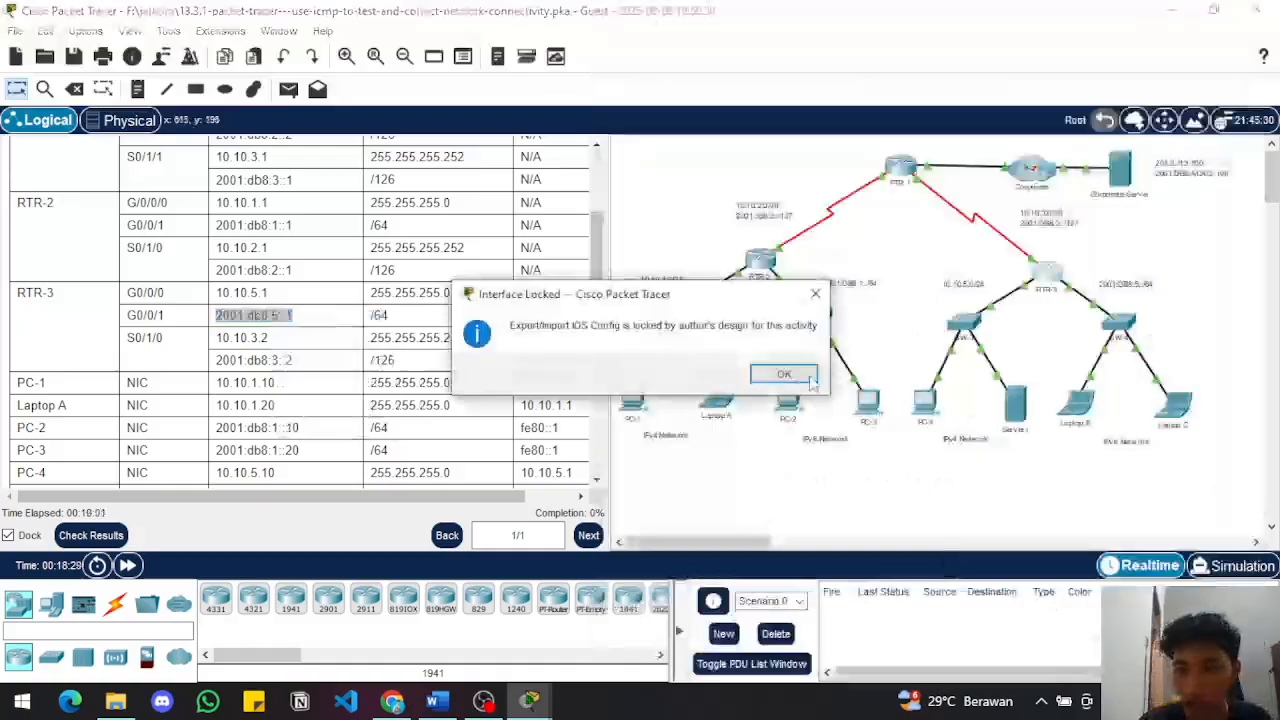
pyautogui.click(768, 370)
# - Assign IPv6 address 2001:db8:5::1/64 to RTR-3's interface g0/0/1
pyautogui.click(1038, 283)
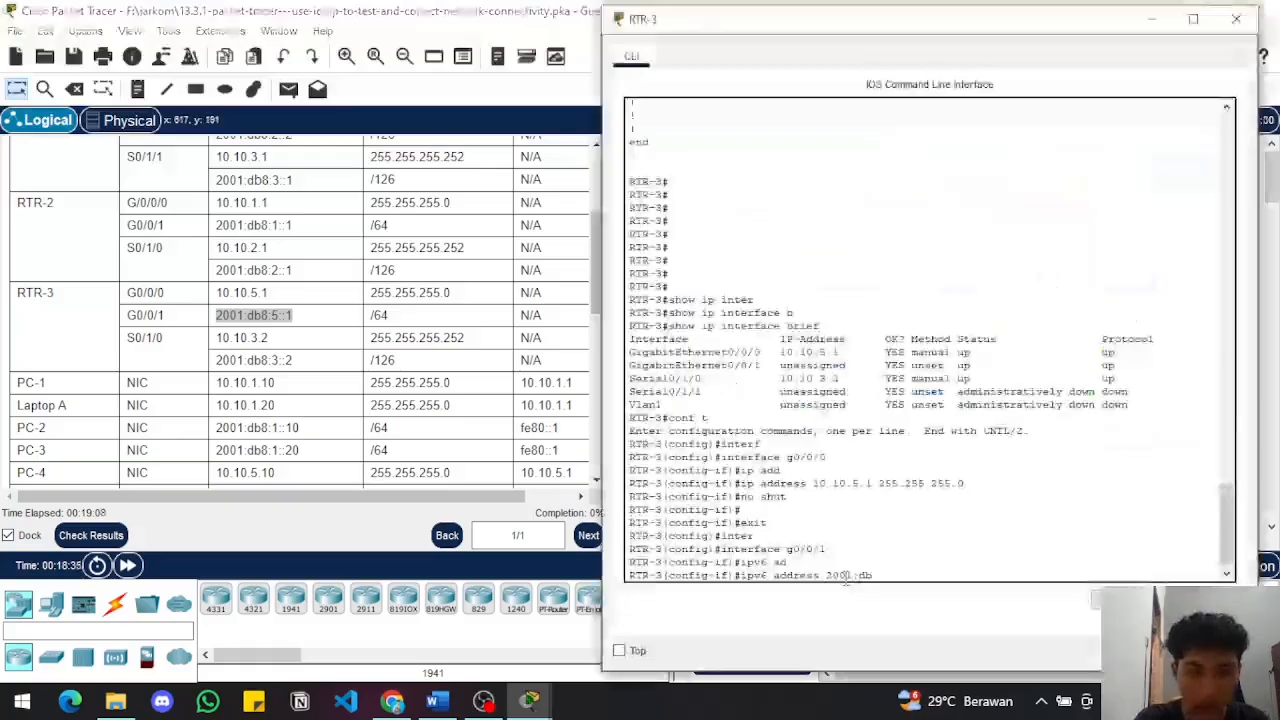
pyautogui.write('8:5::1/64')
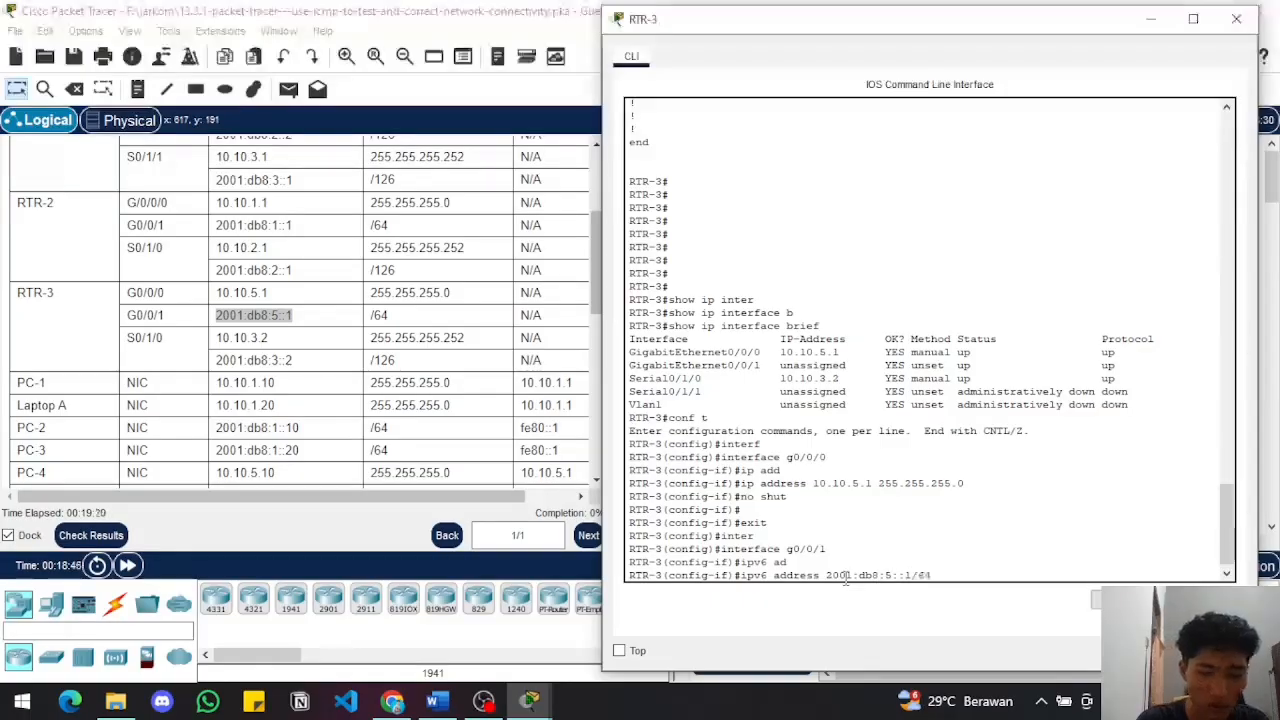
pyautogui.press('Return')
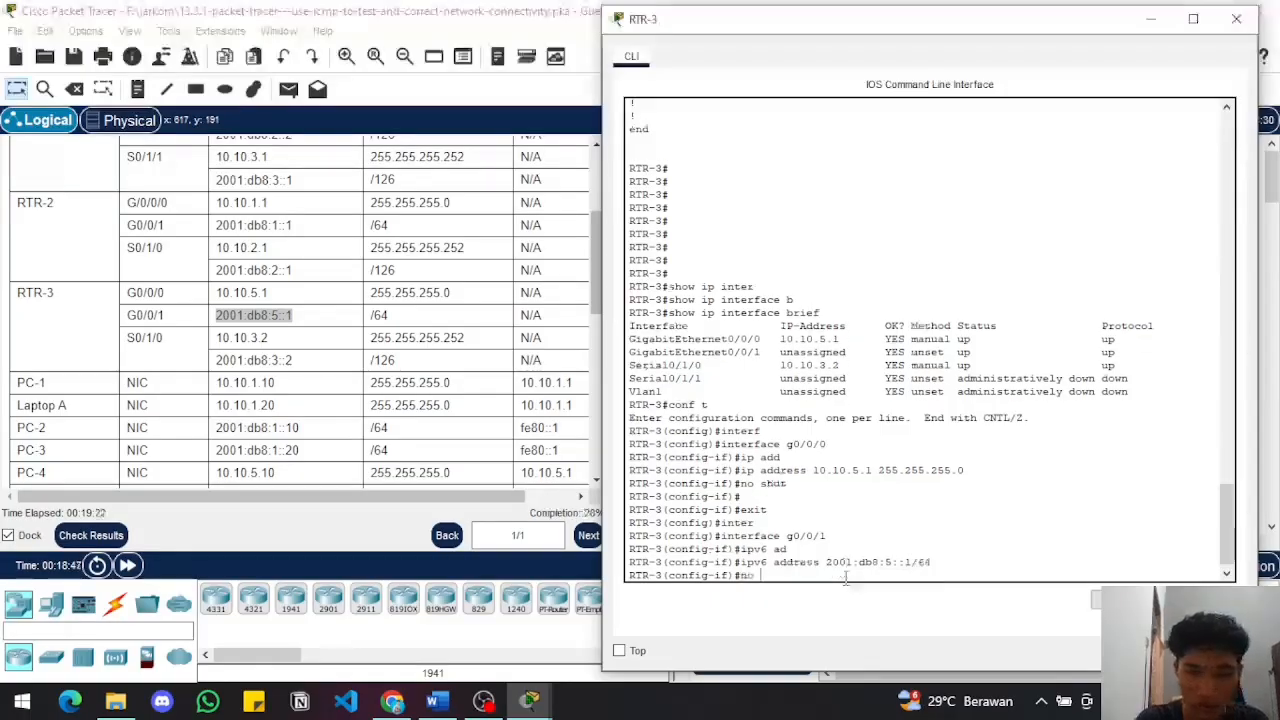
# - Enable RTR-3's interface g0/0/1 with no shut and exit to global configuration mode
pyautogui.write('no shut')
pyautogui.press('Return')
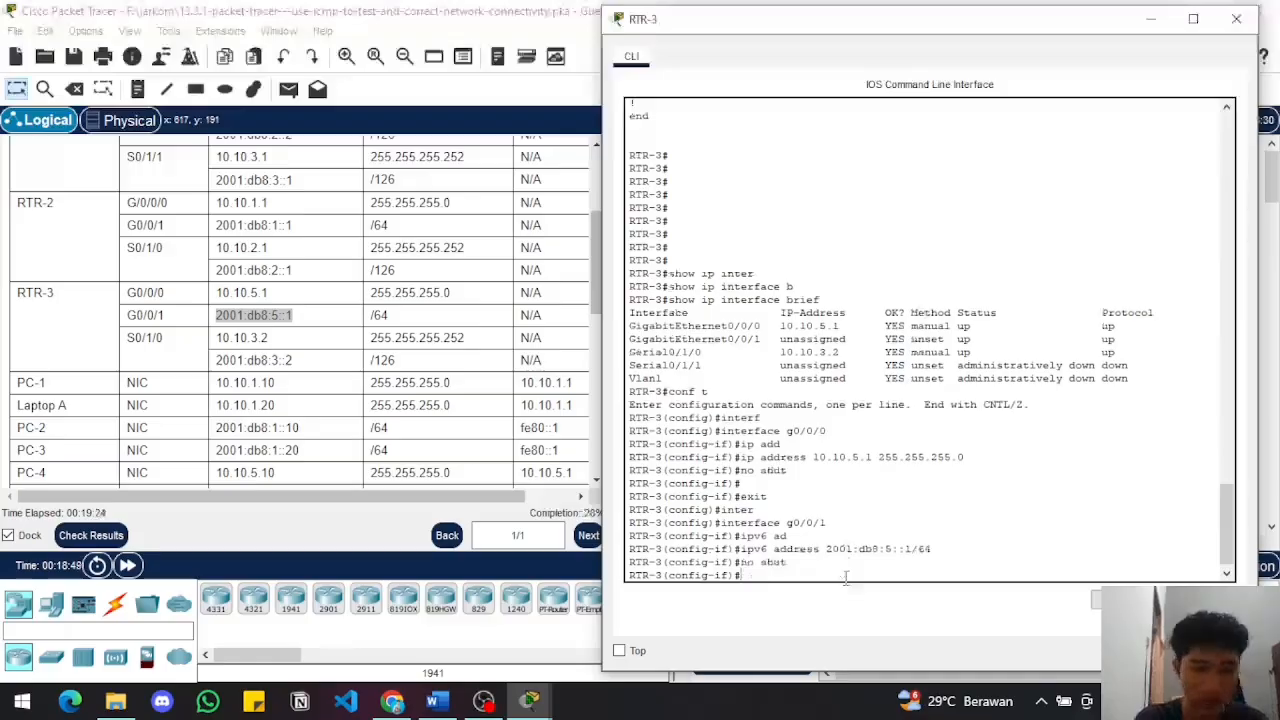
pyautogui.write('exi')
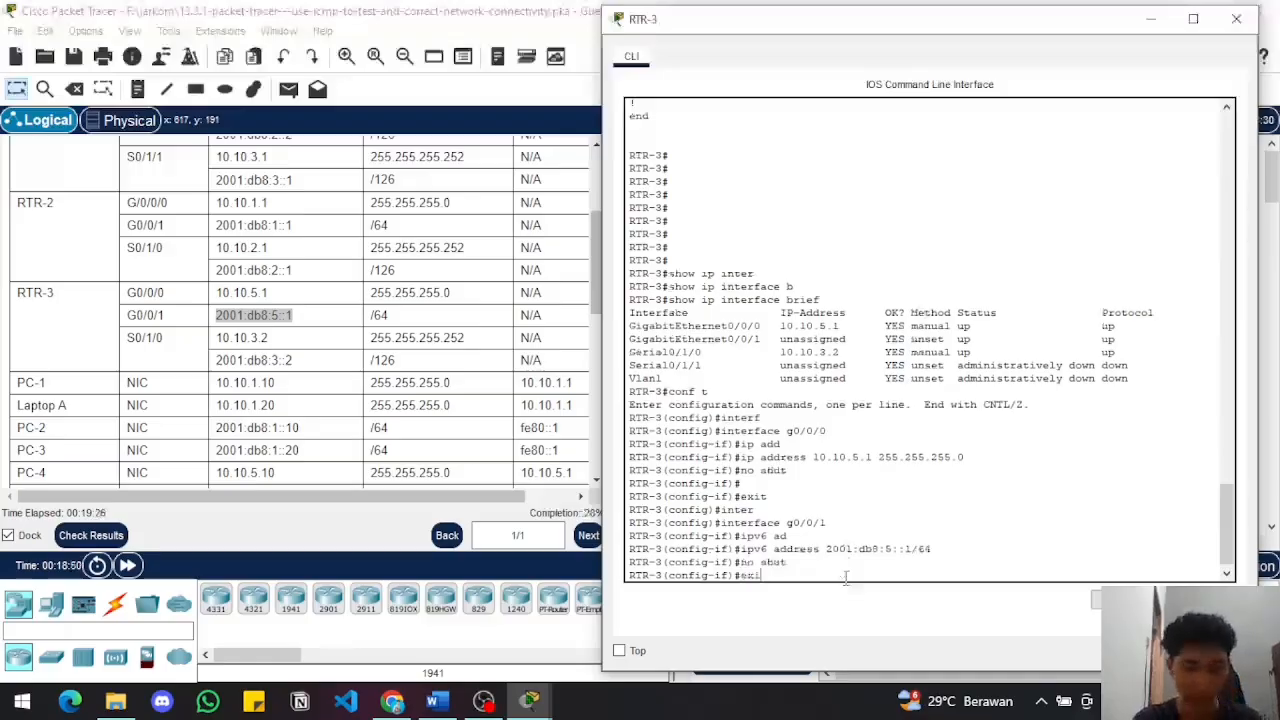
pyautogui.write('t')
pyautogui.press('Return')
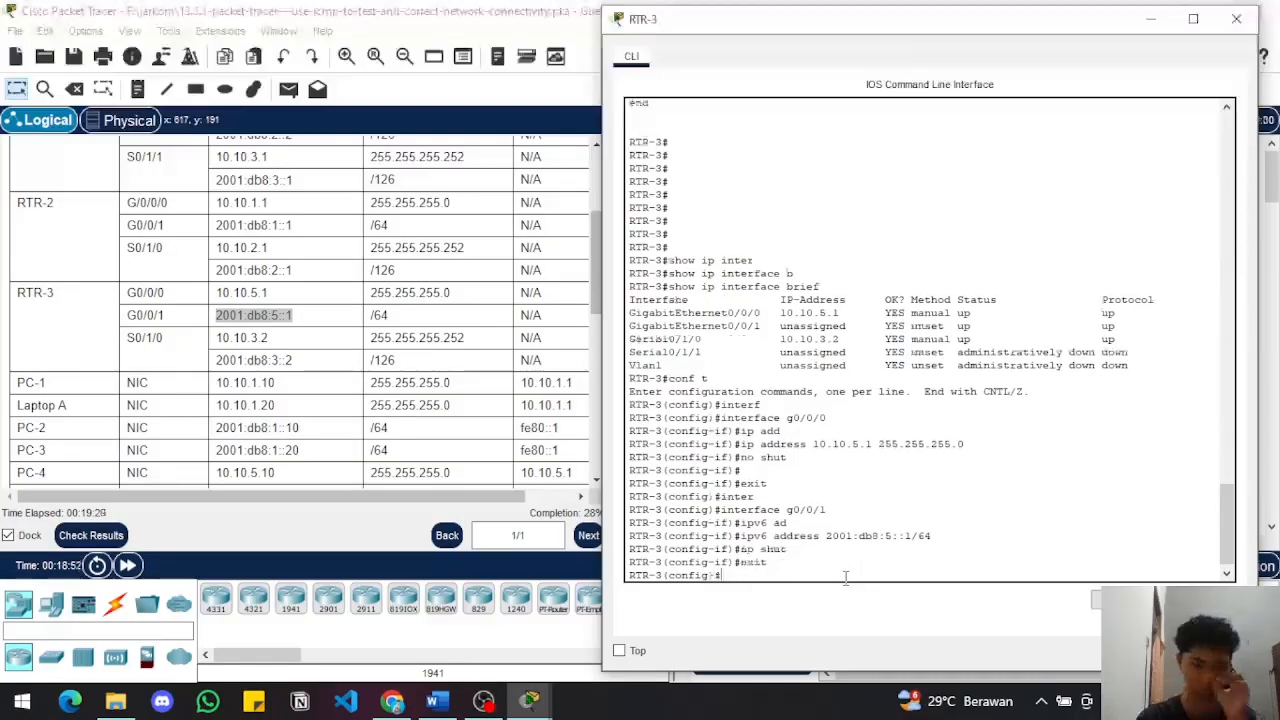
# - Check the activity's assessment items to see how RTR-3's GigabitEthernet0/0/1 IPv6 address and prefix length are graded
pyautogui.click(78, 533)
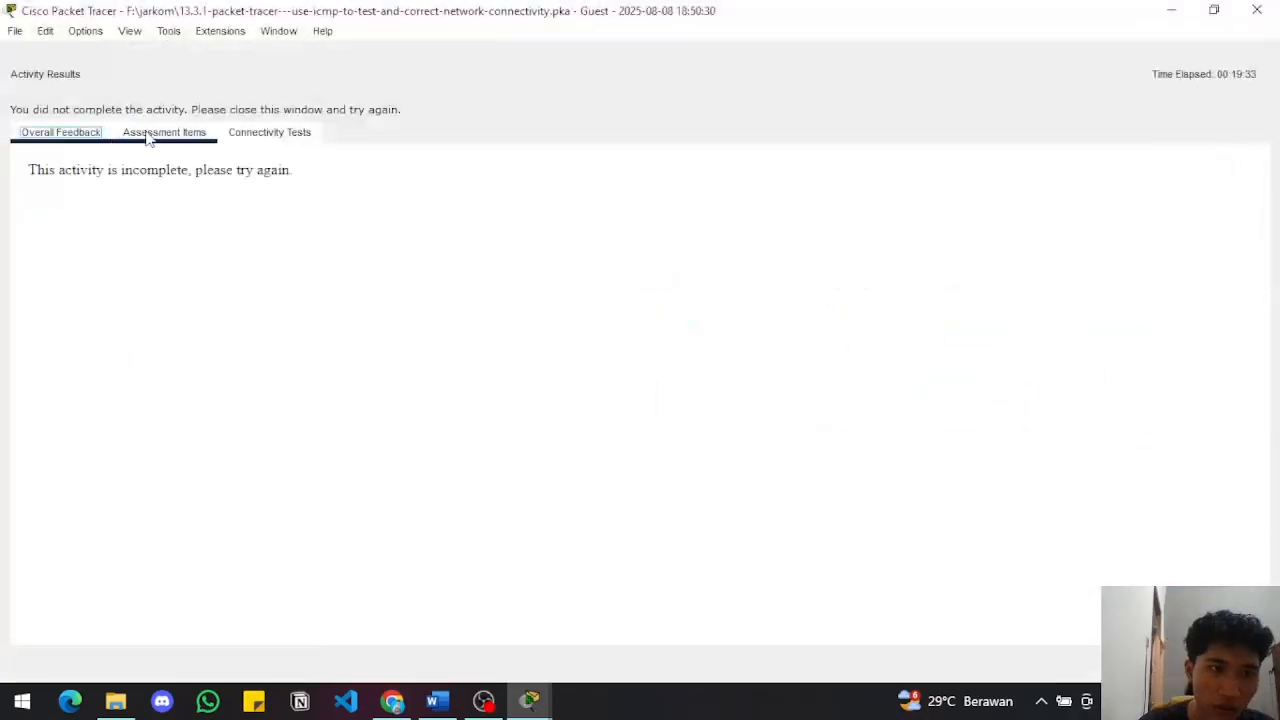
pyautogui.click(148, 134)
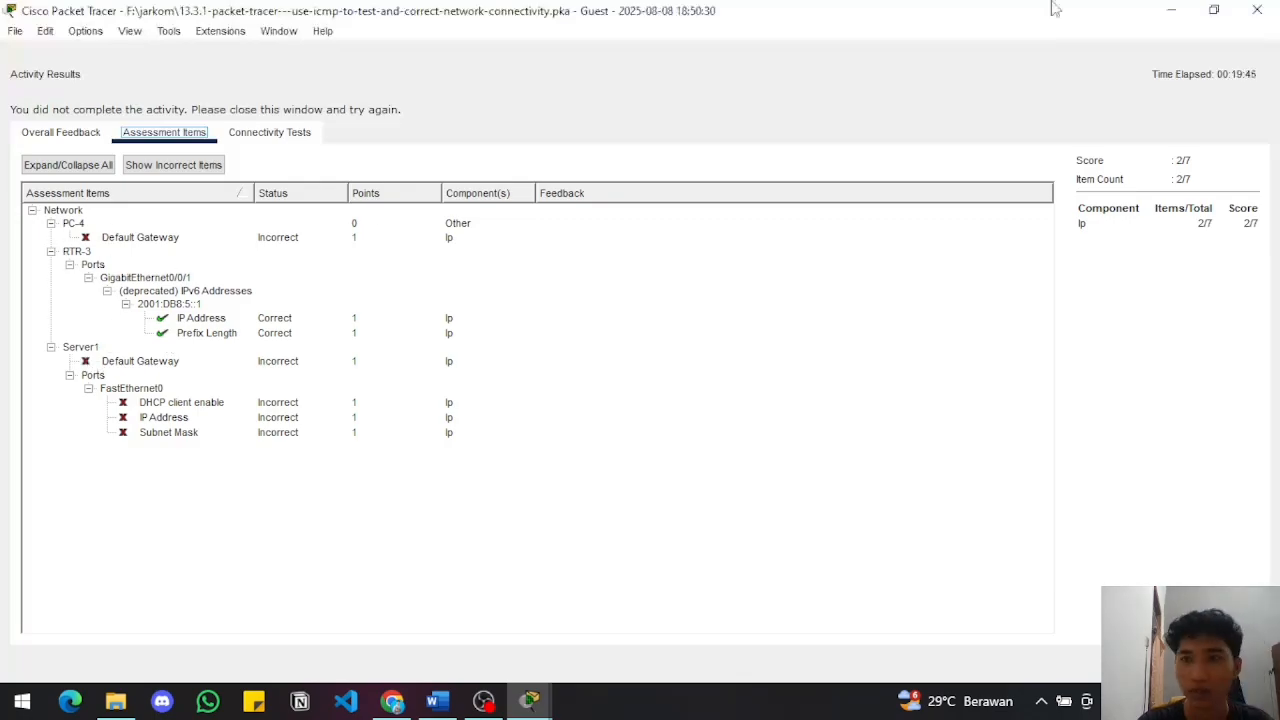
pyautogui.click(1257, 10)
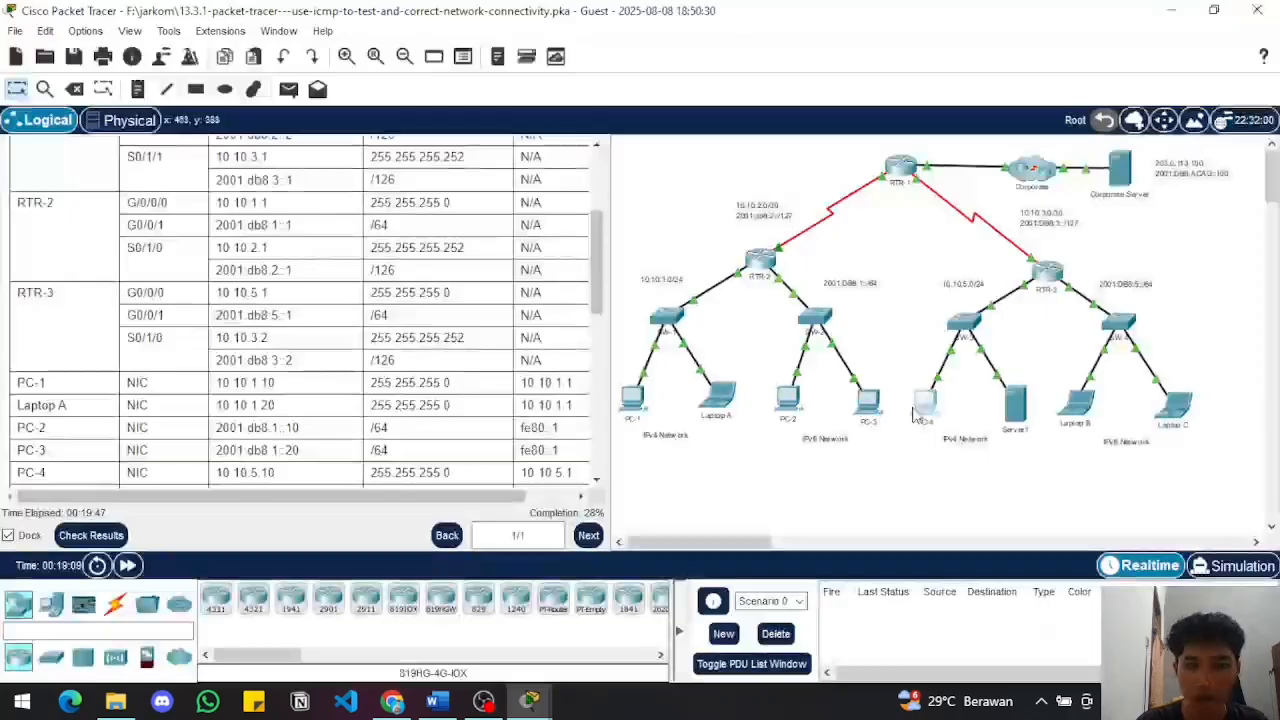
# - Set PC-4's IPv4 default gateway to 10.10.5.1 as given in the addressing table and close its configuration
pyautogui.click(914, 414)
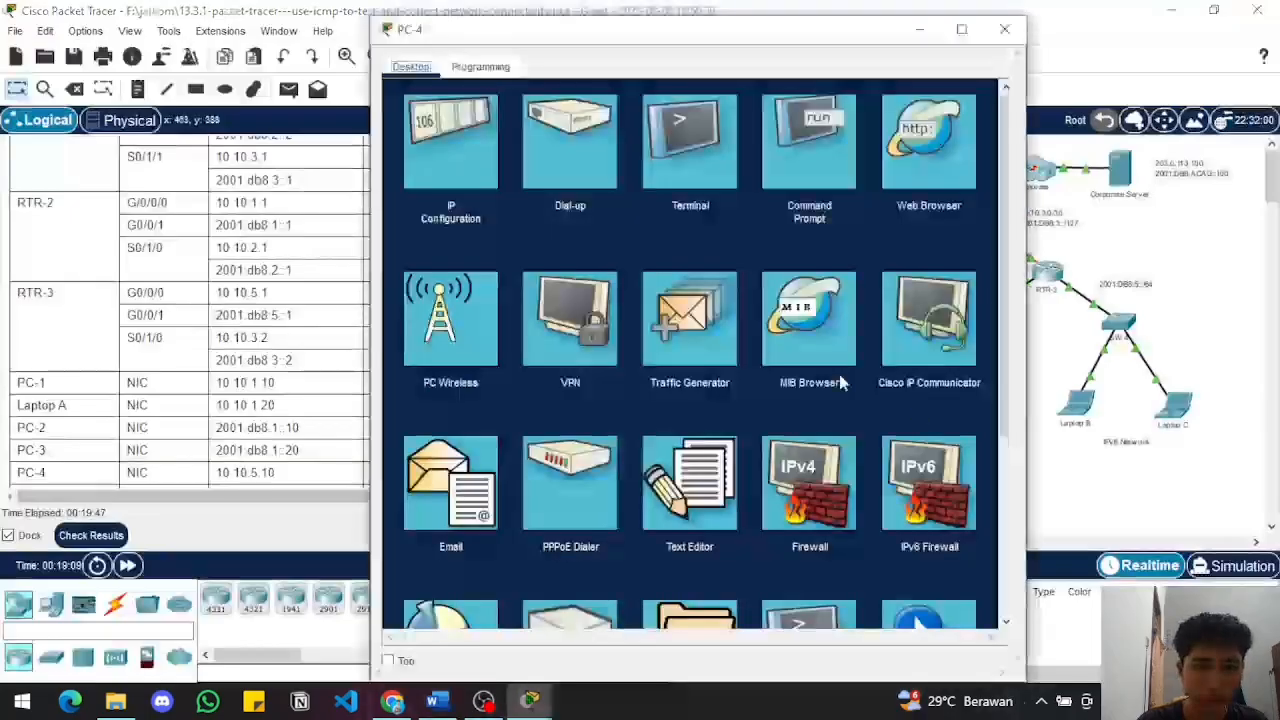
pyautogui.click(471, 163)
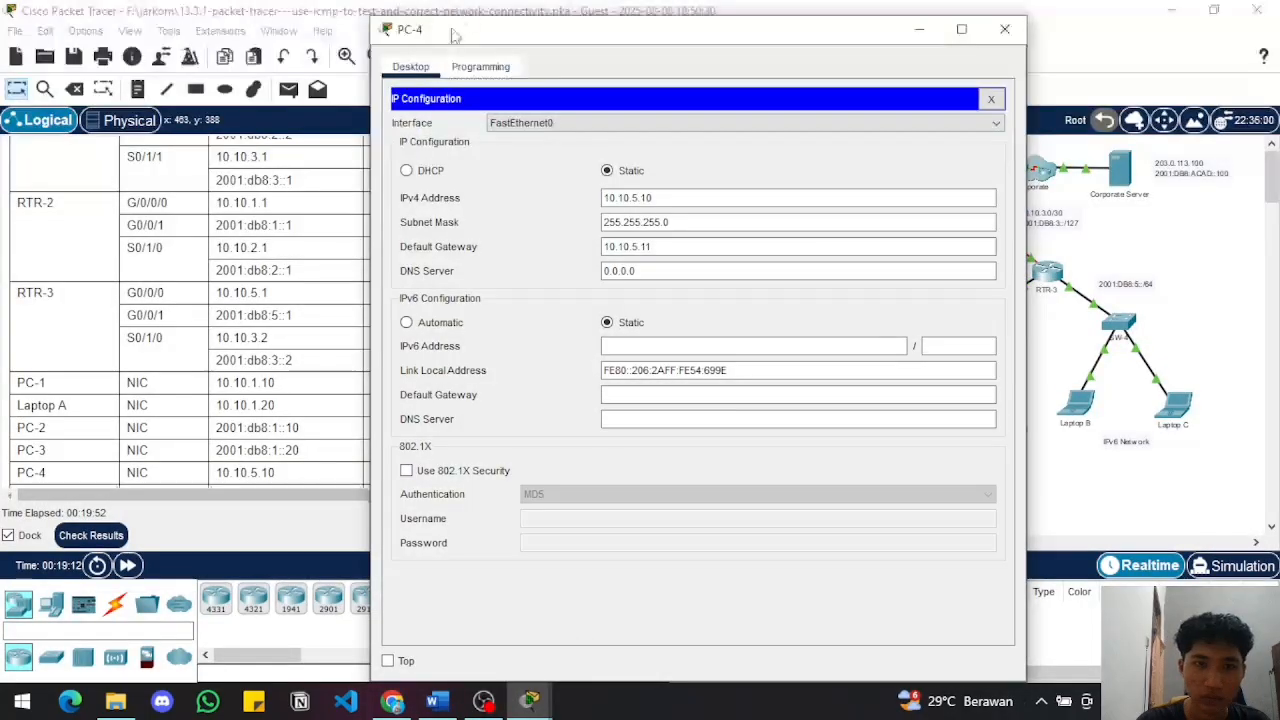
pyautogui.moveTo(453, 35); pyautogui.dragTo(712, 166)
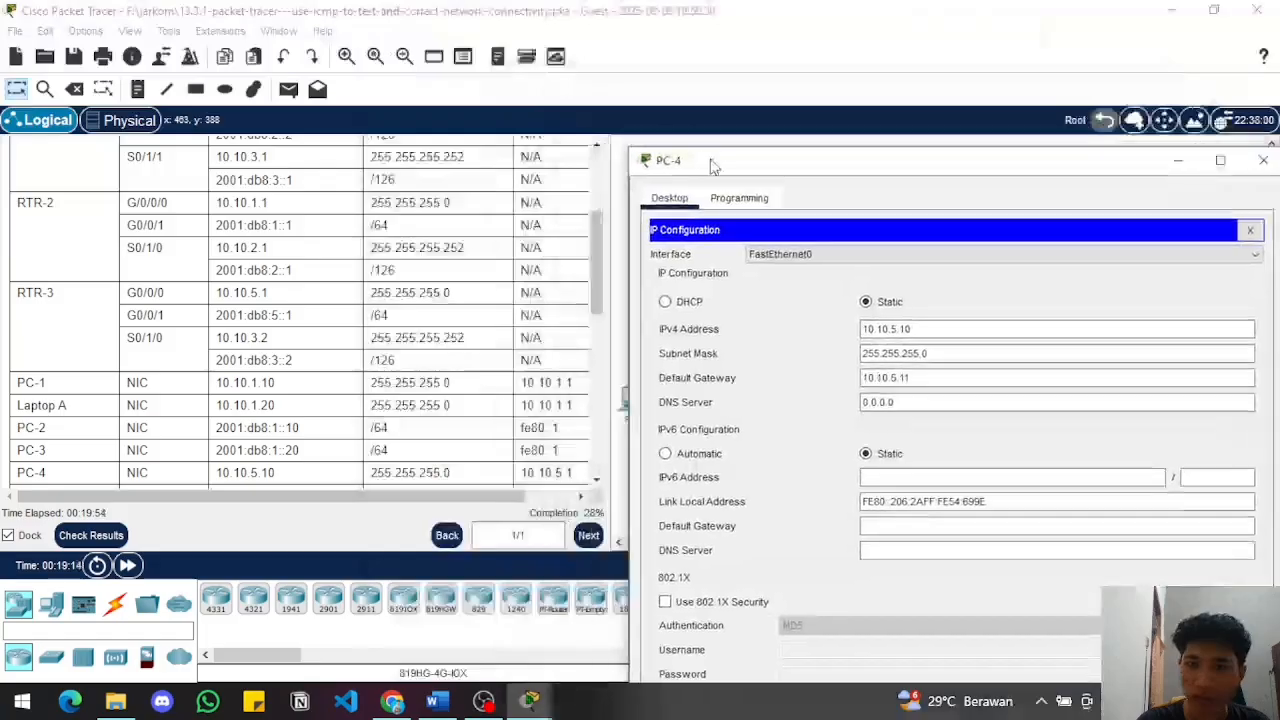
pyautogui.scroll(-1, 274, 364)
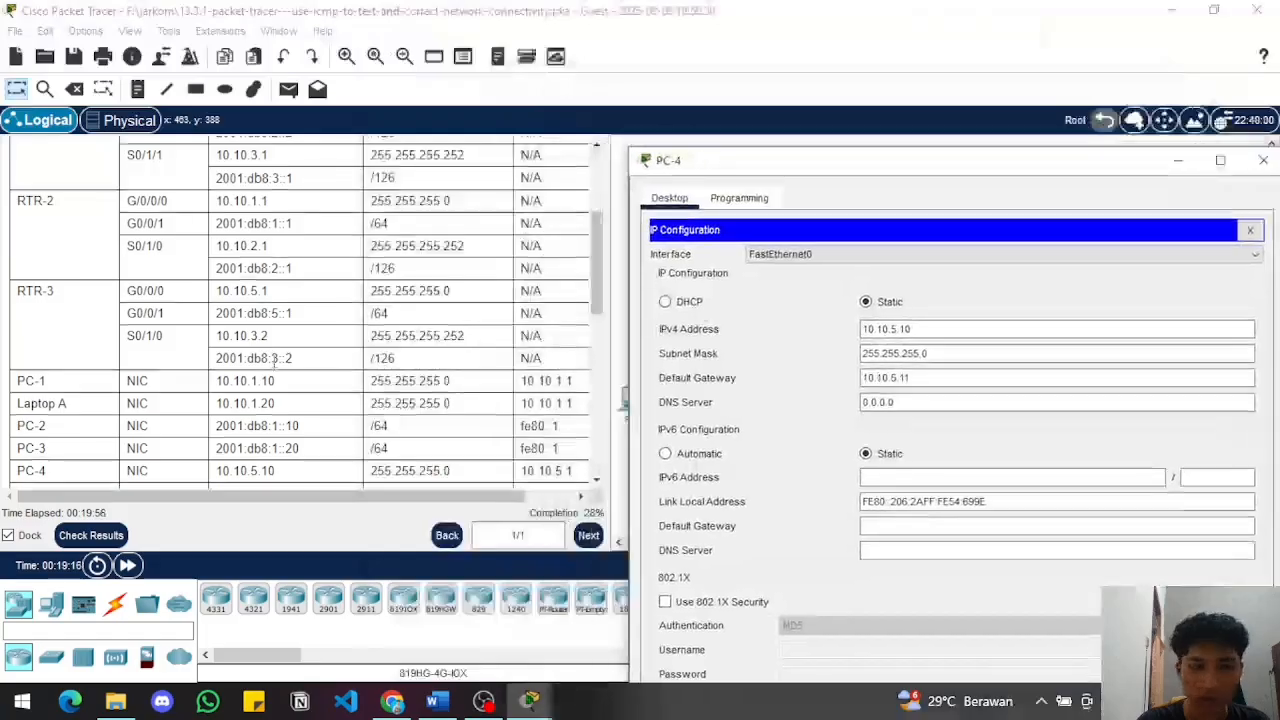
pyautogui.scroll(-3, 274, 364)
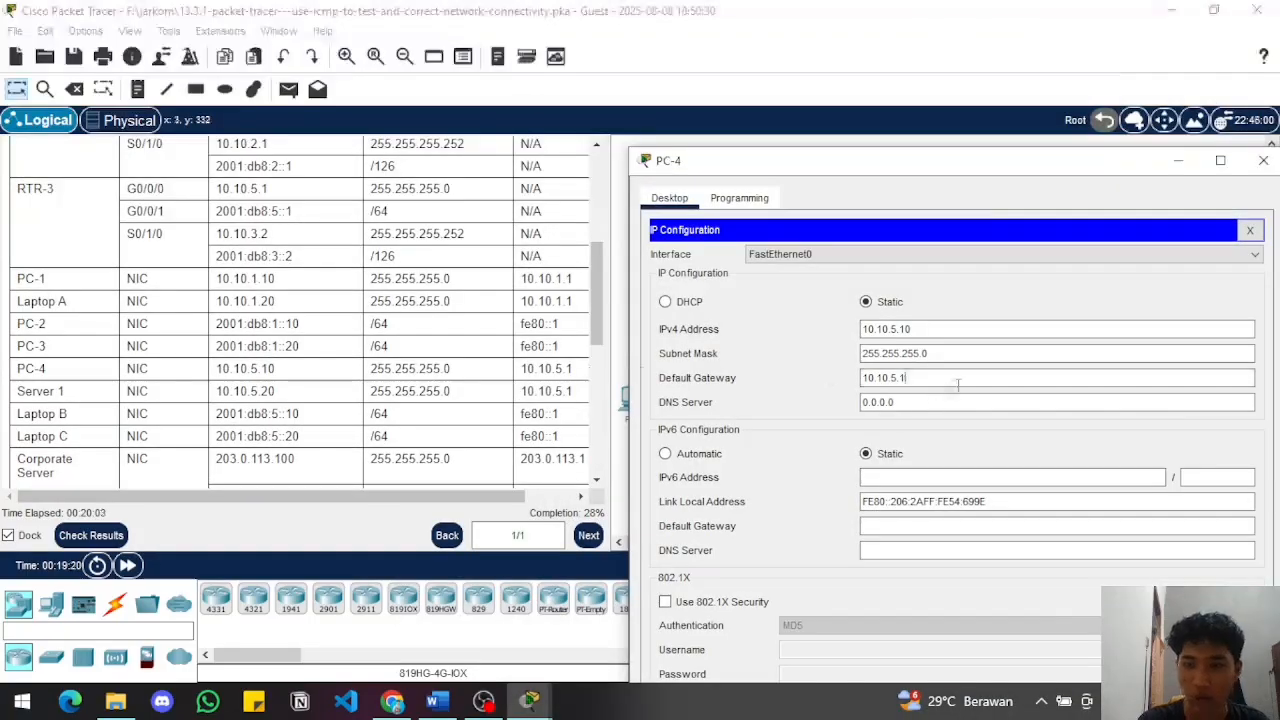
pyautogui.click(1263, 160)
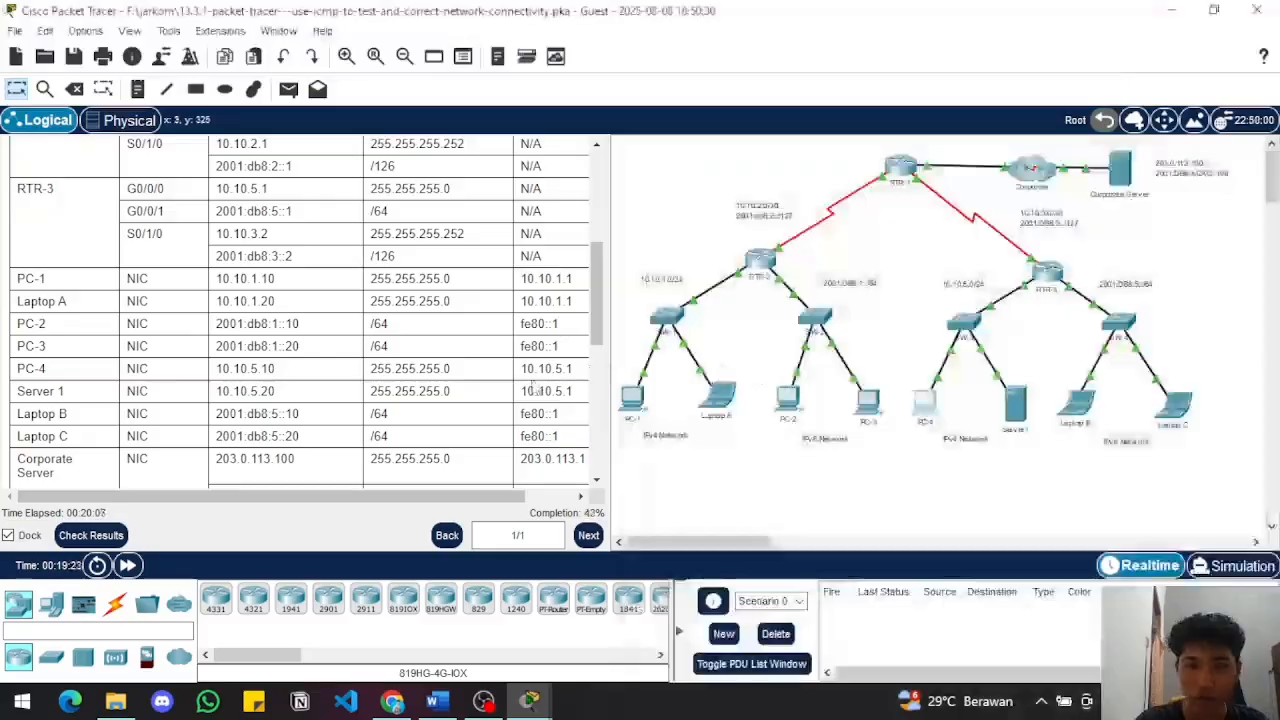
# - Check the assessment items again to see how PC-4's default gateway is graded
pyautogui.click(90, 535)
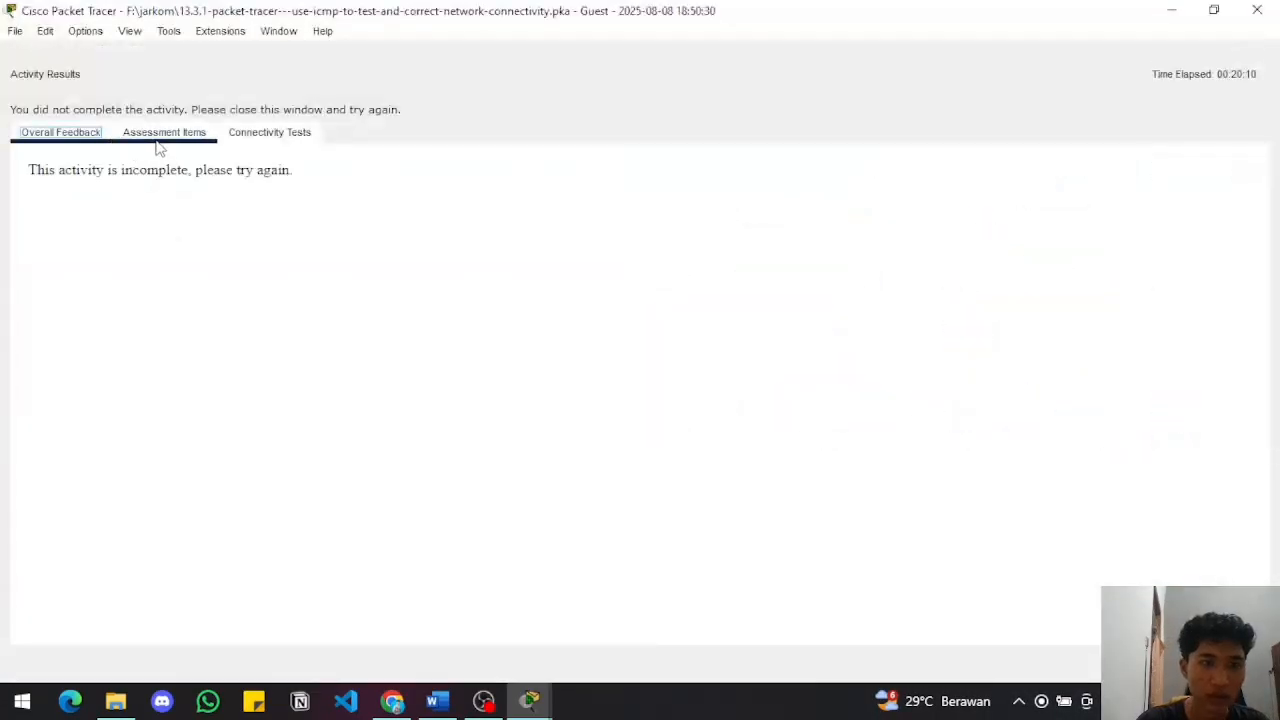
pyautogui.click(160, 136)
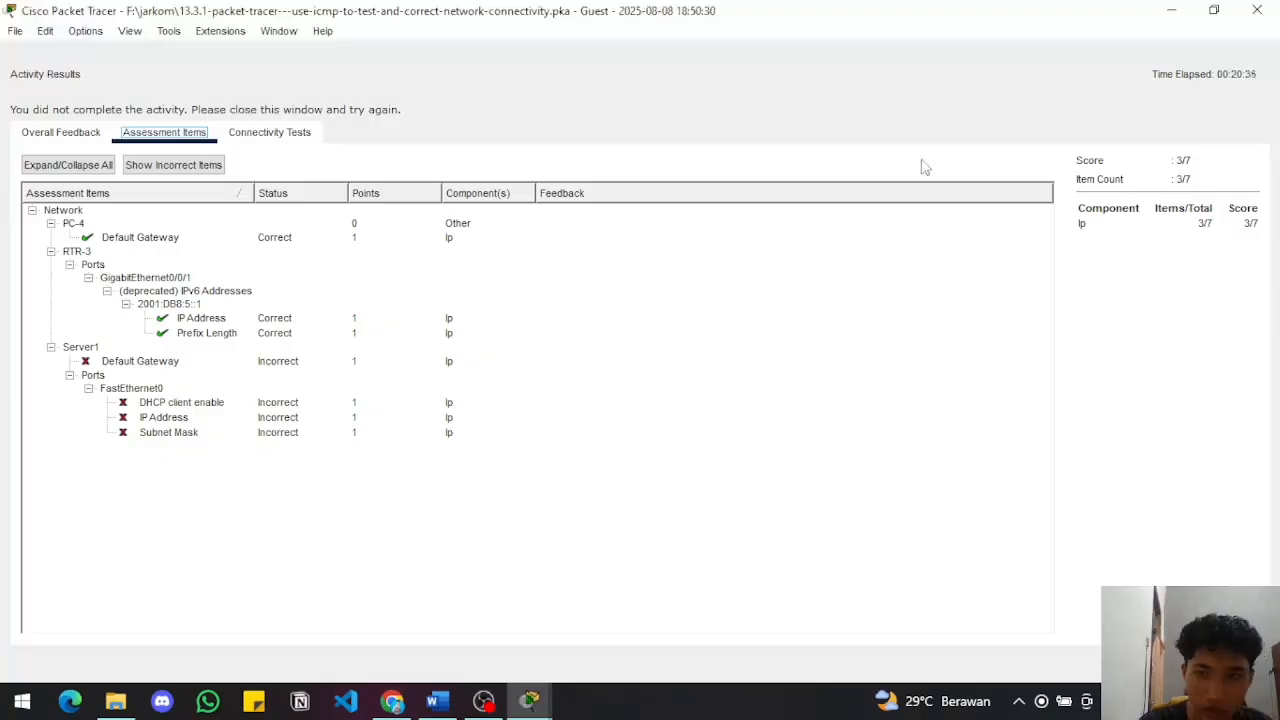
pyautogui.click(1257, 10)
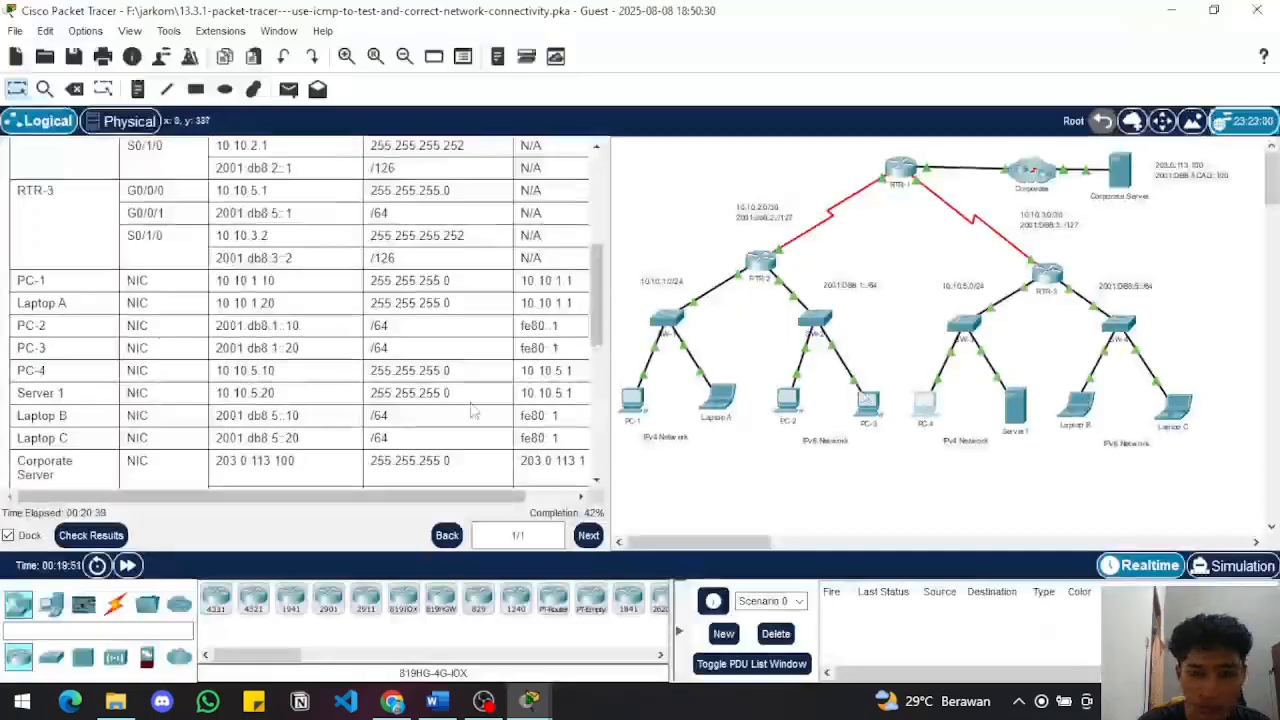
# - Read the lab's objectives, background and instructions below the addressing table, and select switch SW-1 in the topology
pyautogui.scroll(-6, 474, 411)
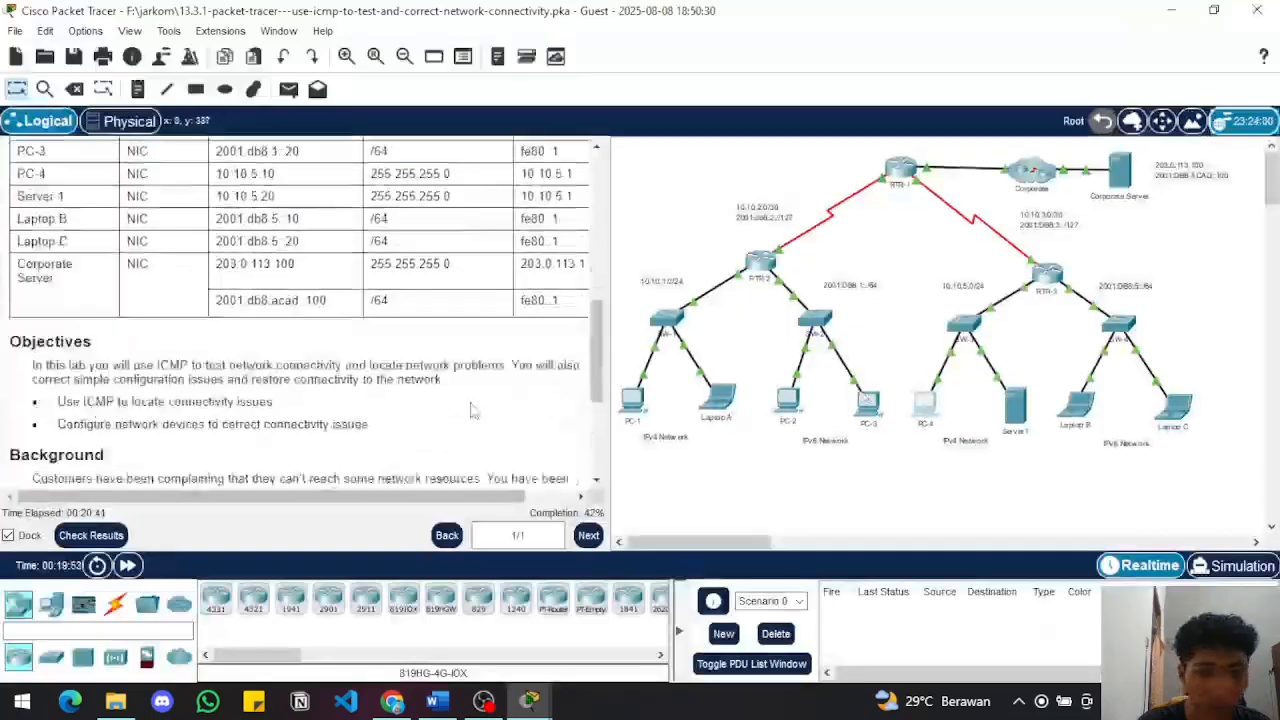
pyautogui.scroll(-4, 474, 411)
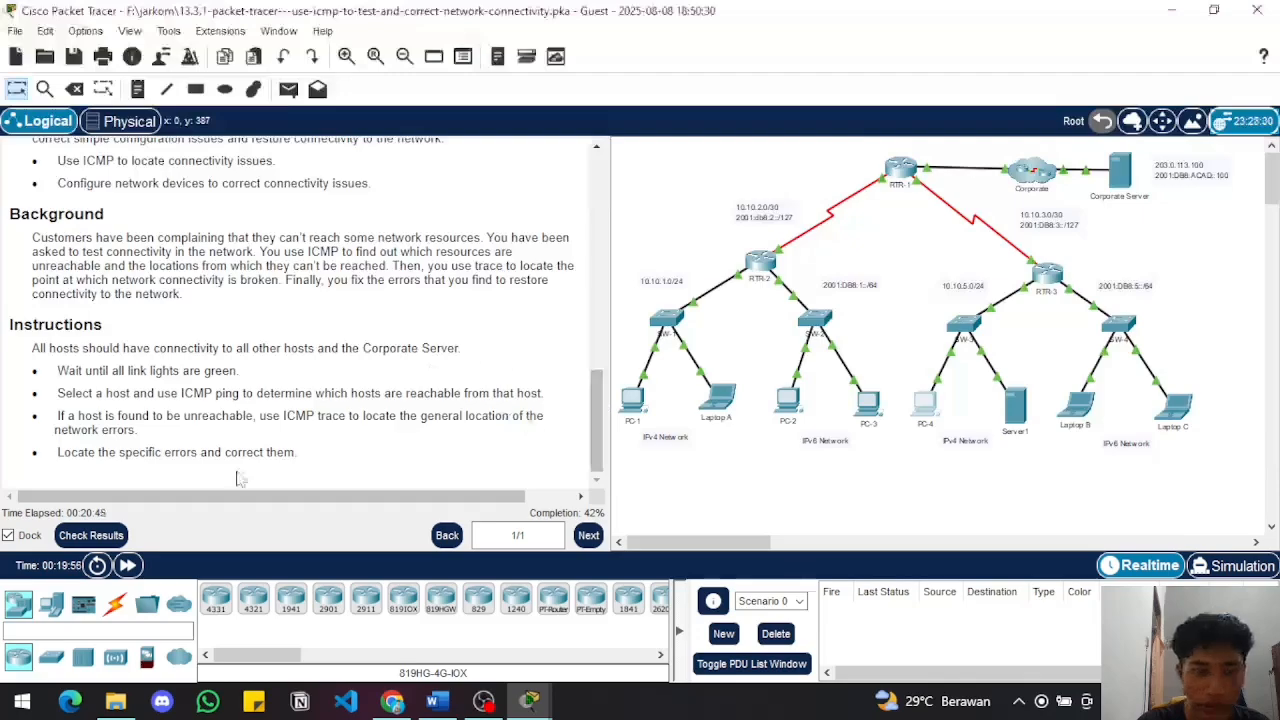
pyautogui.click(672, 322)
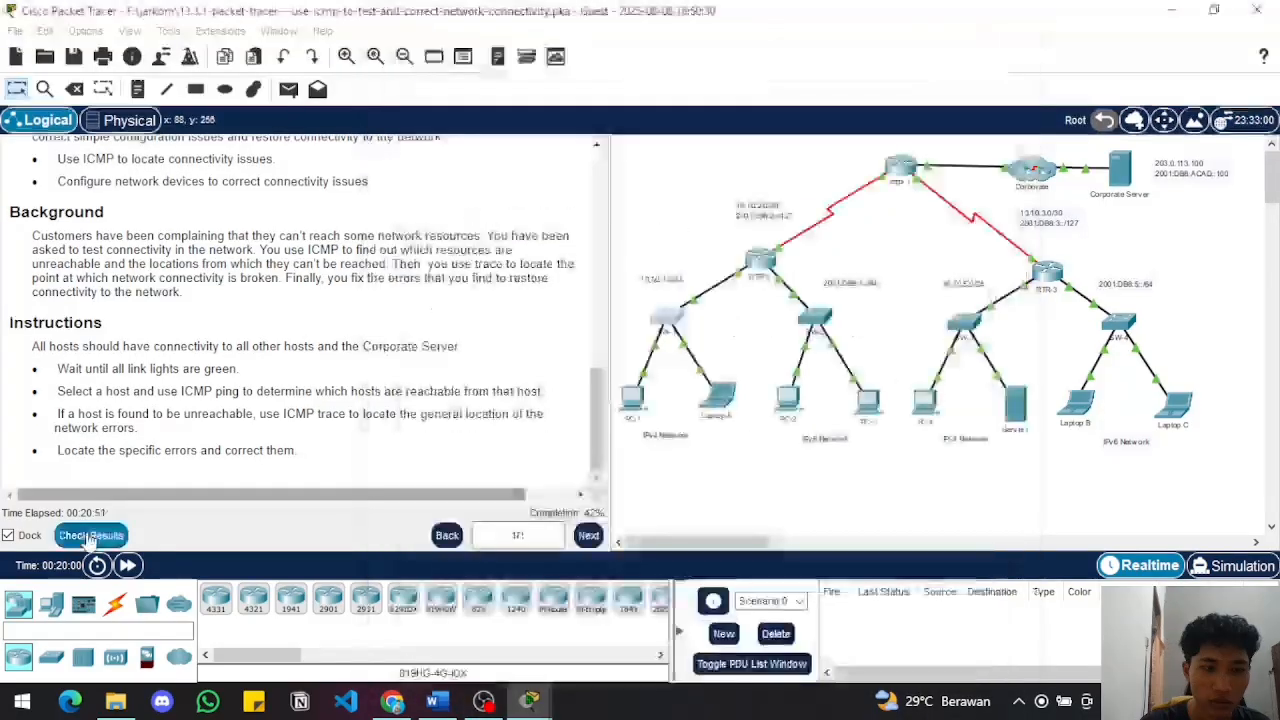
# - Review Server1's default gateway and FastEthernet0 entries in the assessment items
pyautogui.click(91, 536)
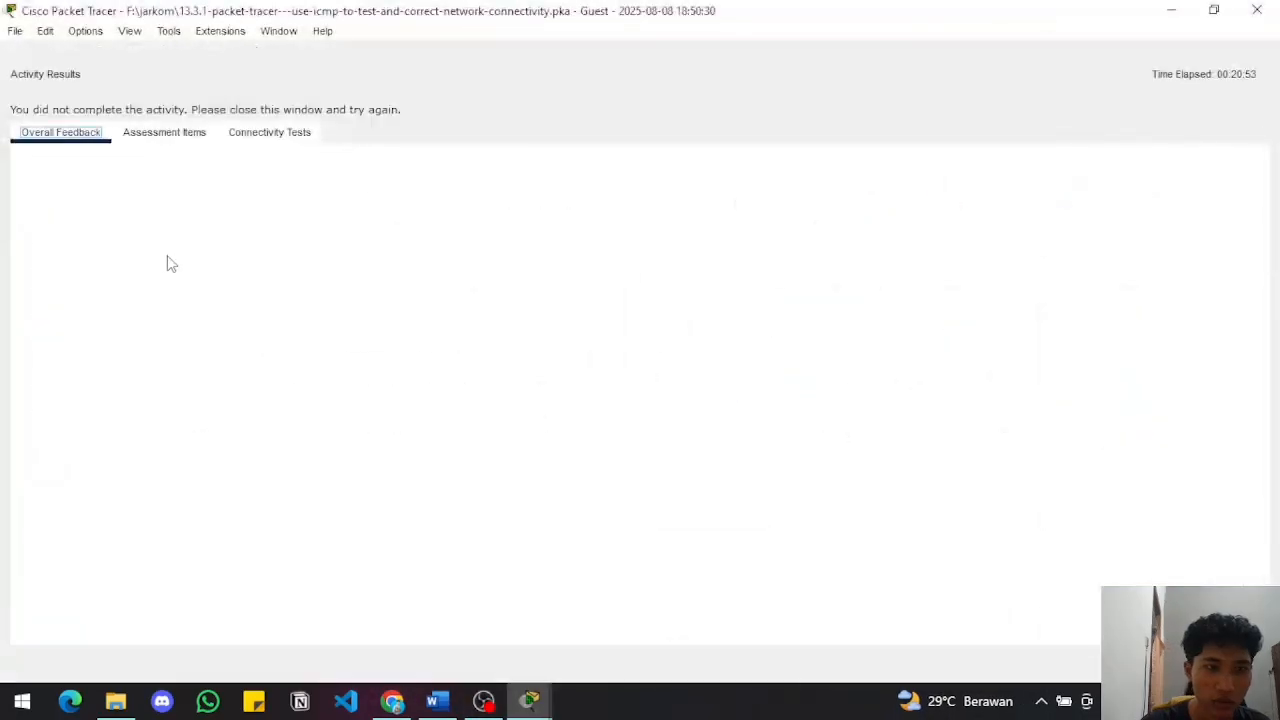
pyautogui.click(155, 134)
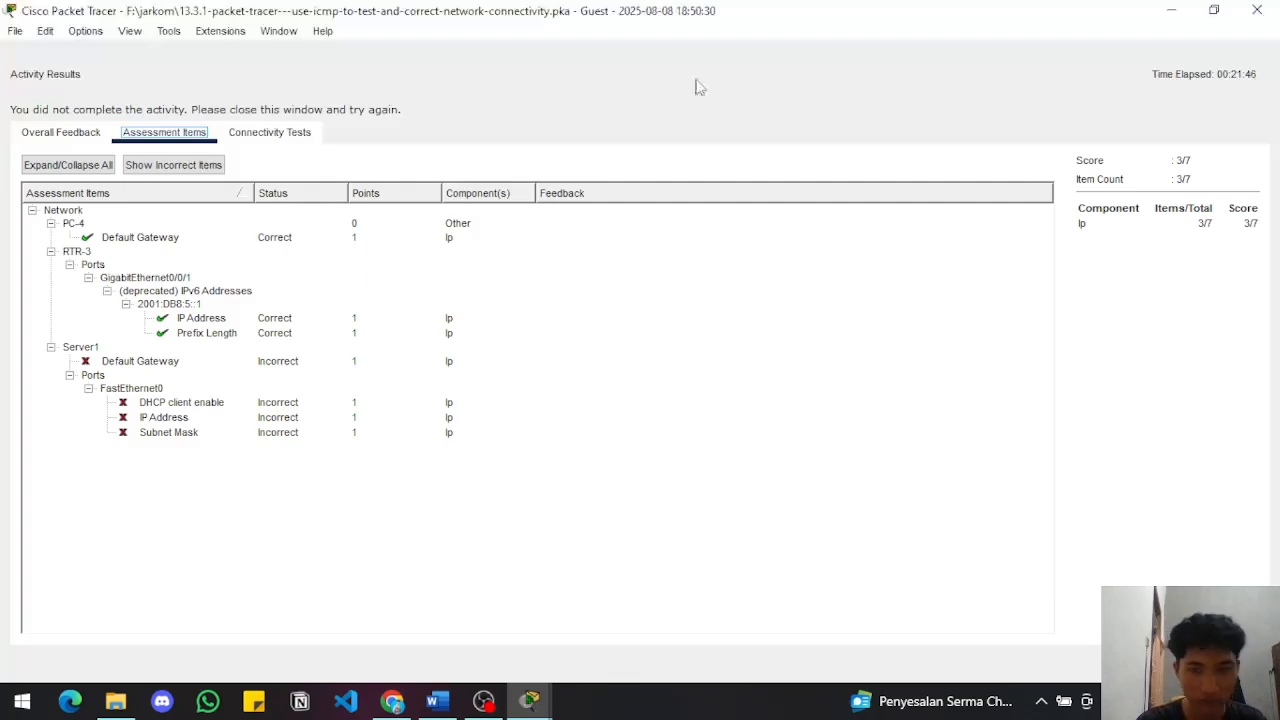
pyautogui.click(1257, 10)
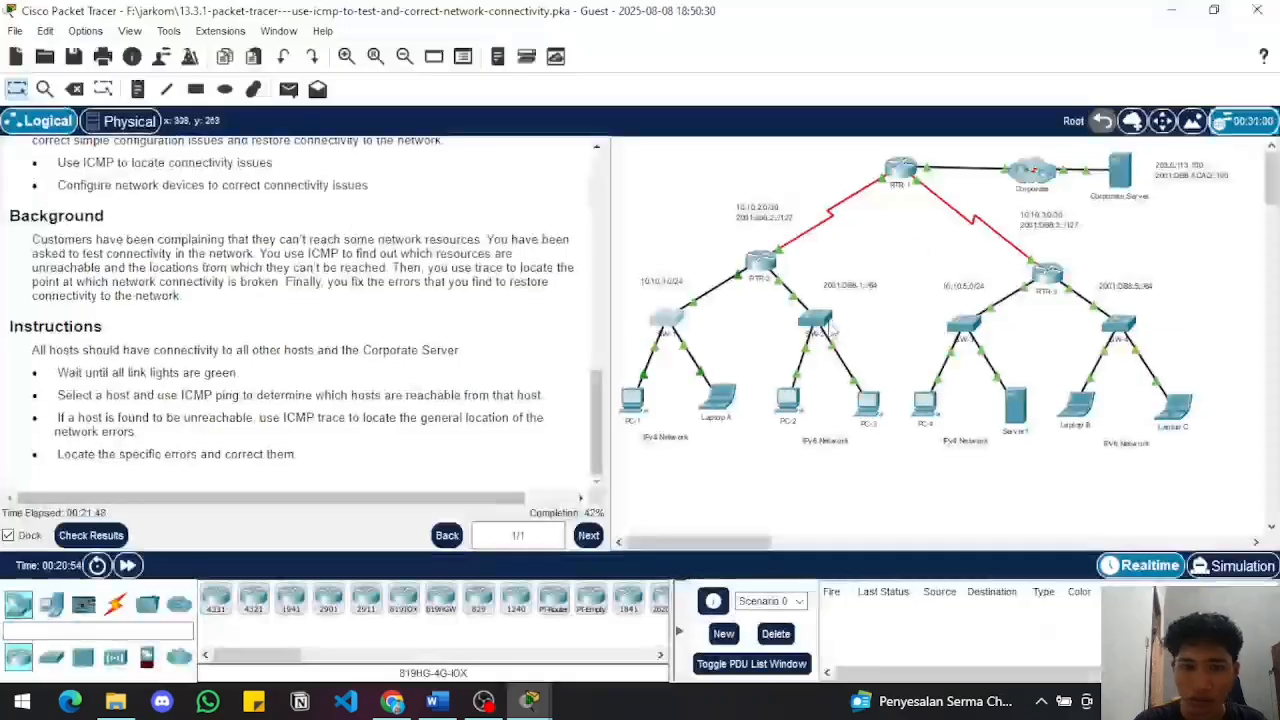
# - Open SW-1's command line beside the lab instructions and look at its output
pyautogui.scroll(-1, 407, 410)
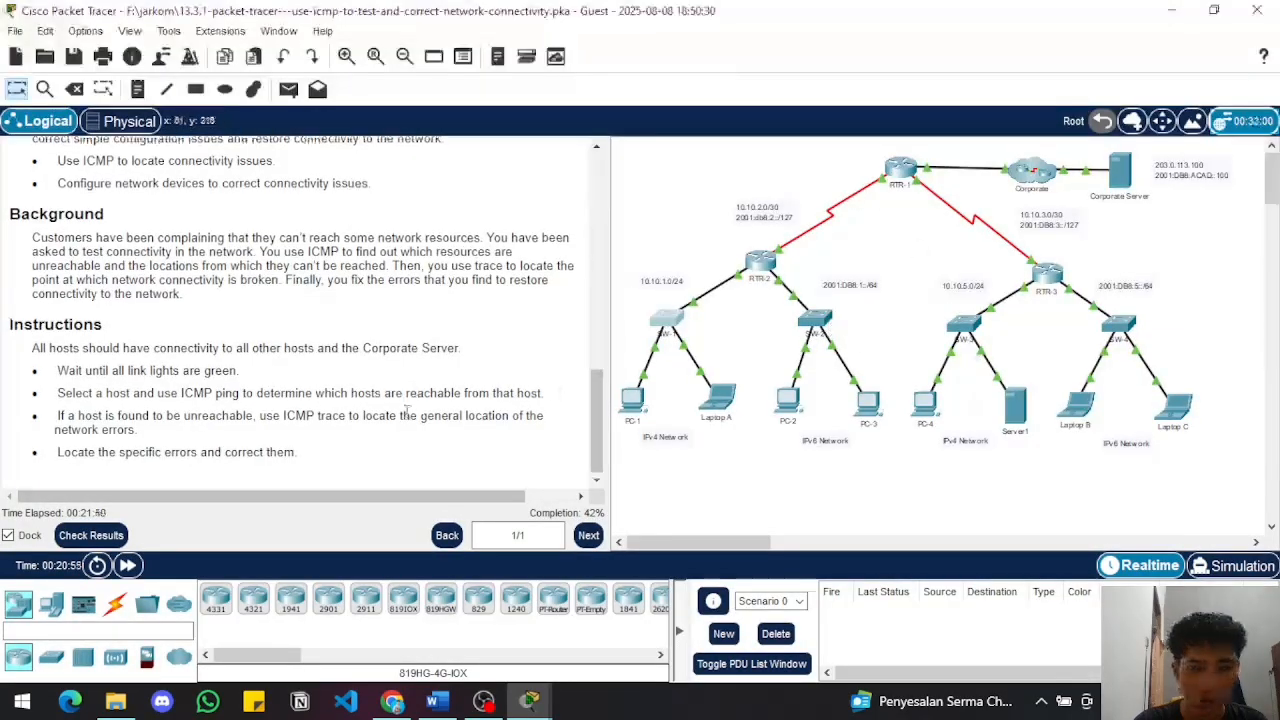
pyautogui.click(668, 326)
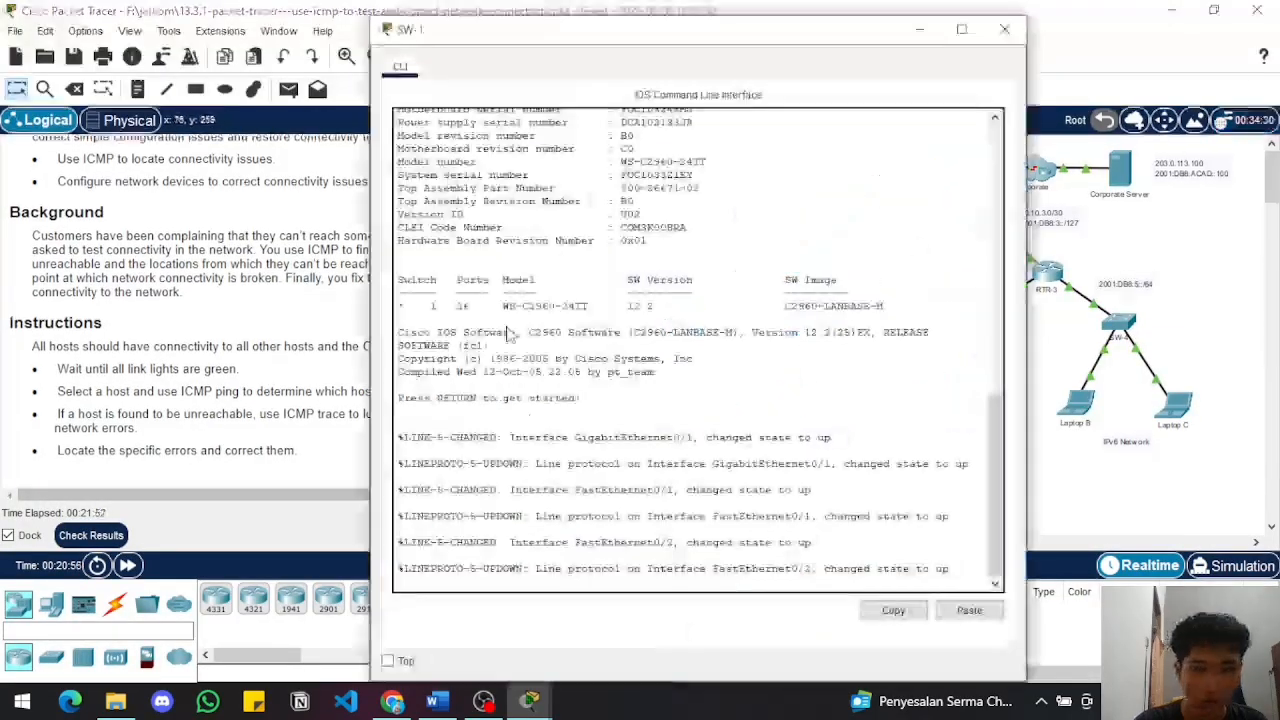
pyautogui.moveTo(463, 37); pyautogui.dragTo(757, 165)
pyautogui.click(96, 565)
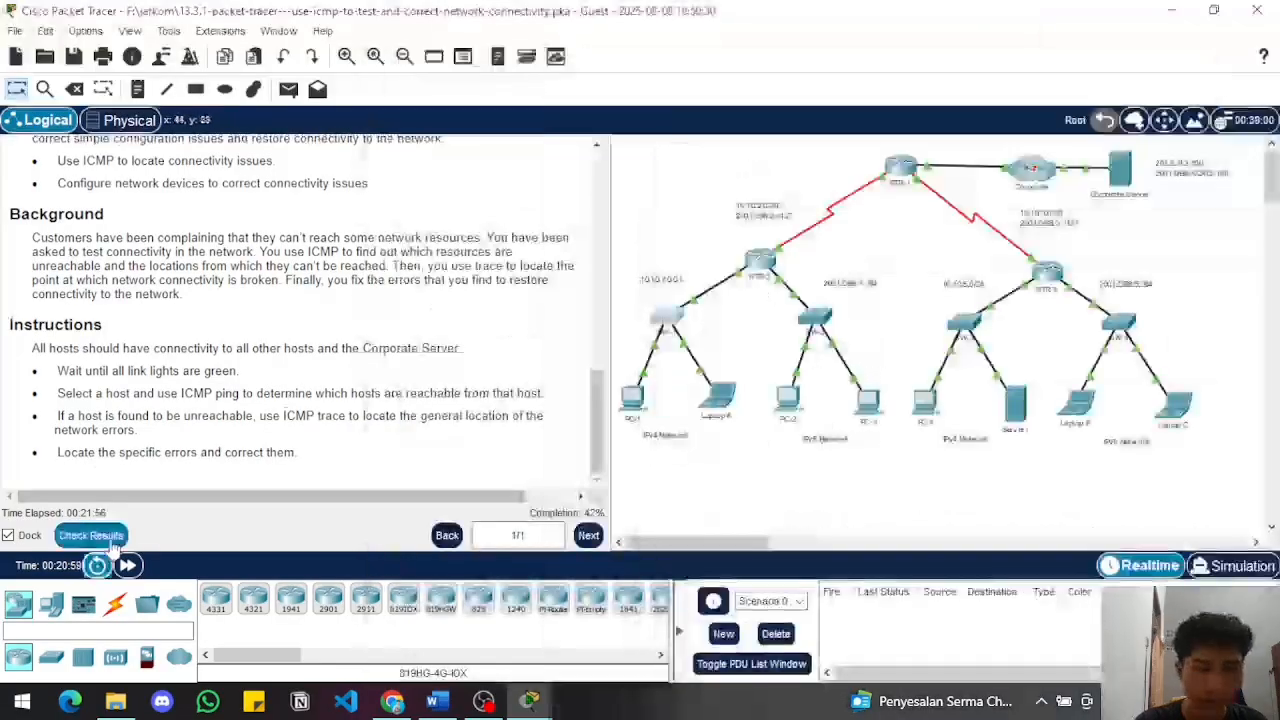
# - Recheck which Server1 settings remain to be corrected in the assessment items
pyautogui.click(91, 535)
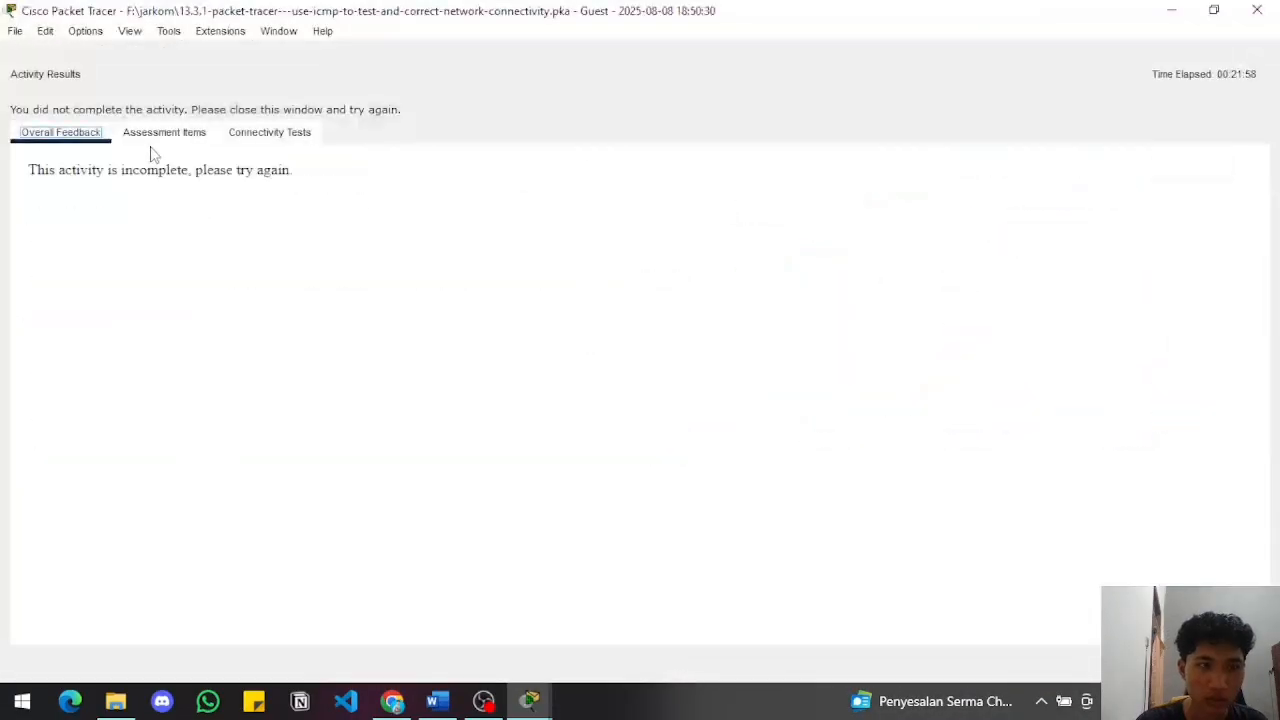
pyautogui.click(162, 133)
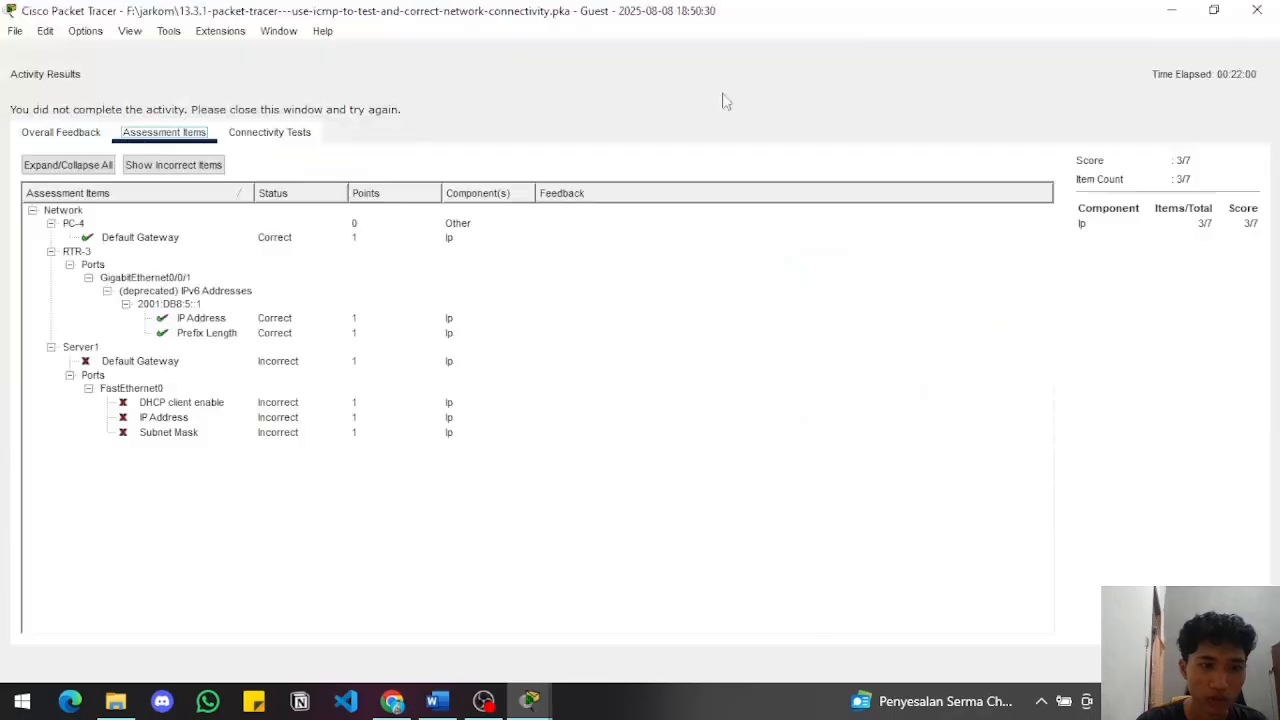
pyautogui.click(1257, 10)
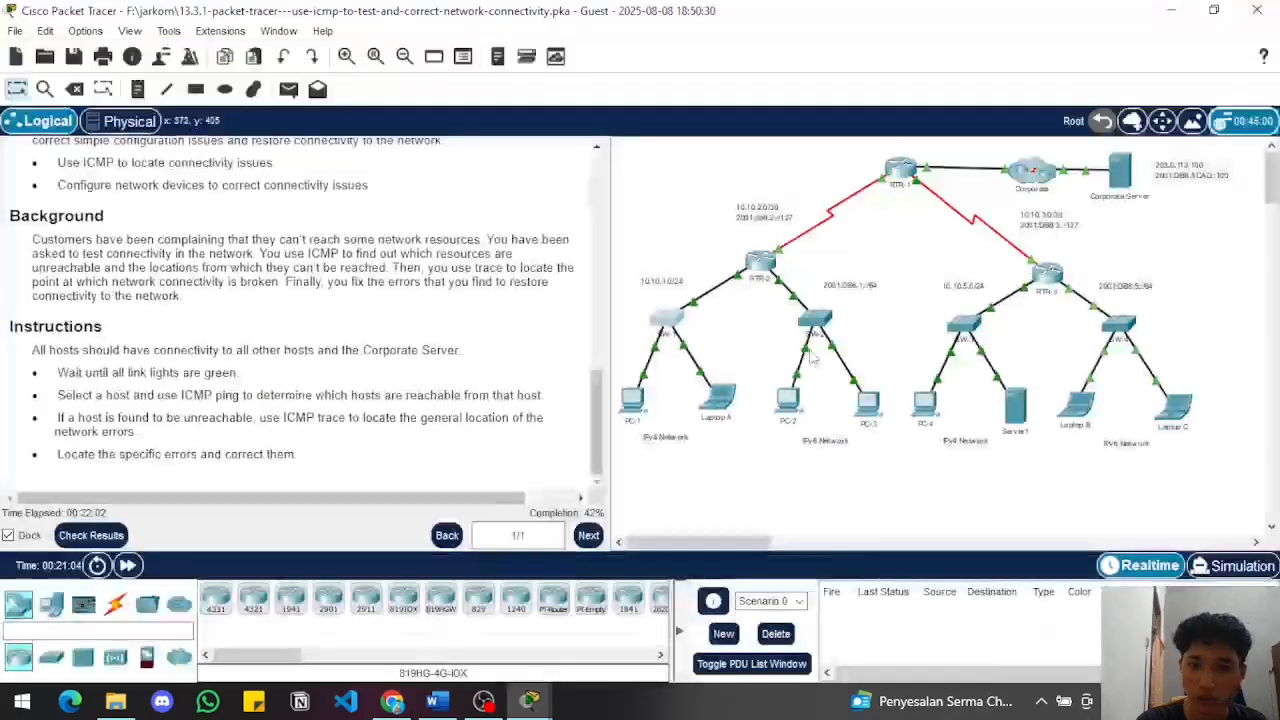
# - Open SW-1's command line beside the instructions and enter global configuration mode with ena and conf t
pyautogui.click(672, 326)
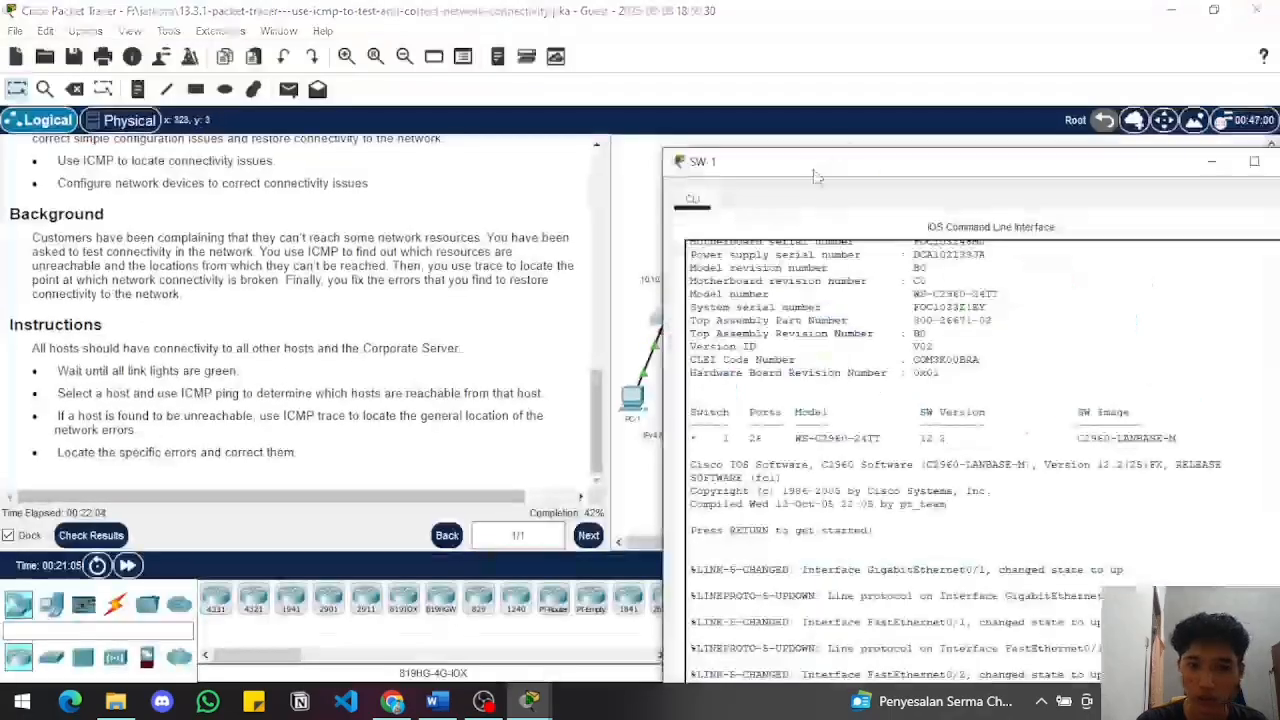
pyautogui.moveTo(815, 170); pyautogui.dragTo(685, 62)
pyautogui.moveTo(540, 44); pyautogui.dragTo(713, 190)
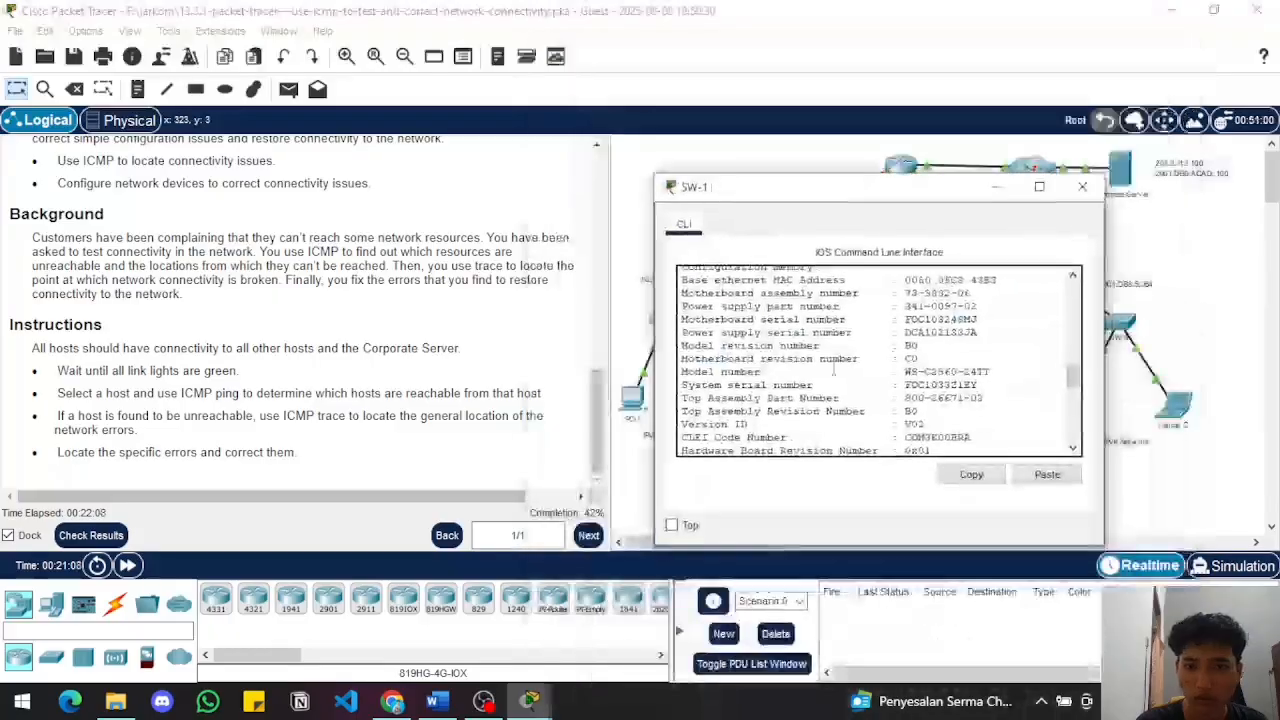
pyautogui.press('Return')
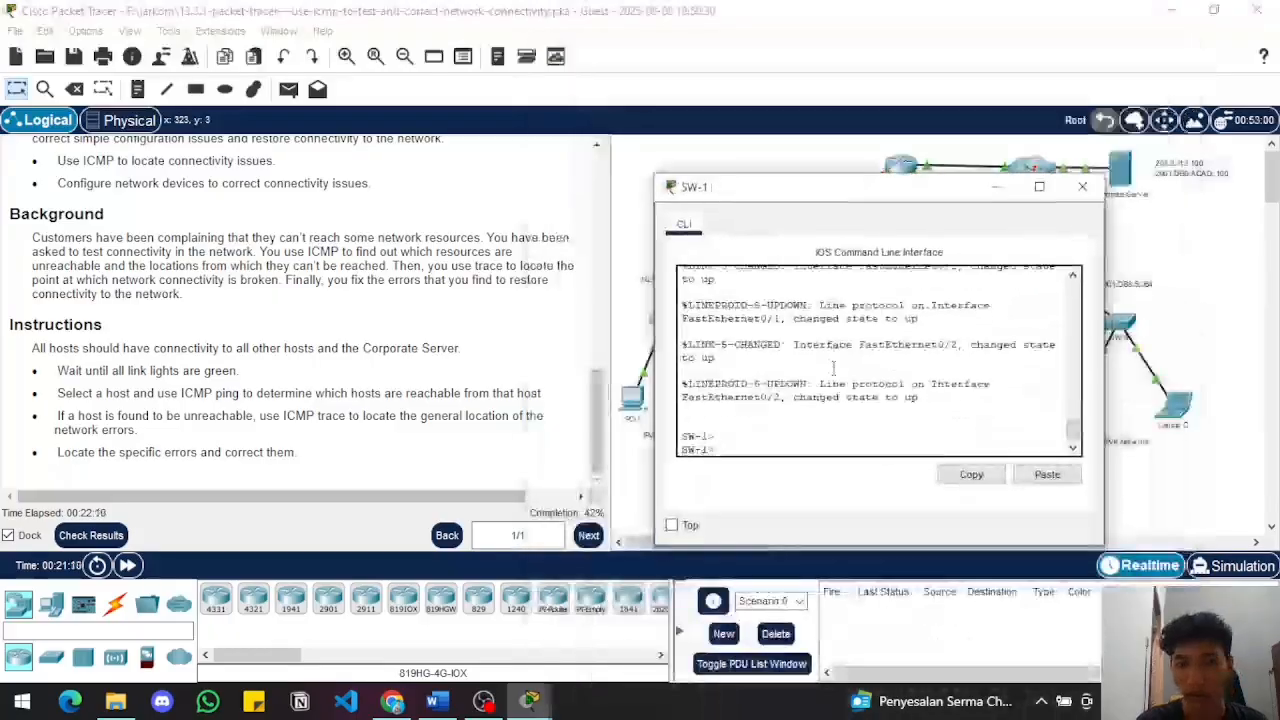
pyautogui.write('ena')
pyautogui.press('Return')
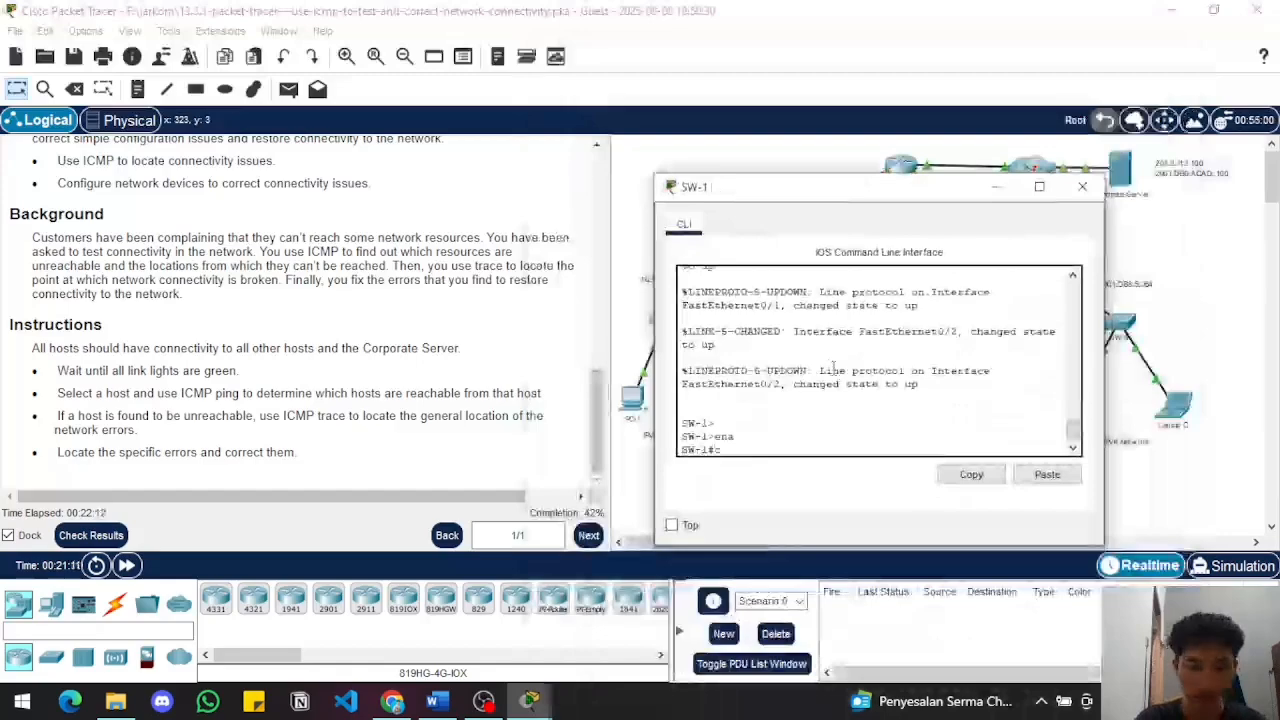
pyautogui.write('conf t')
pyautogui.press('Return')
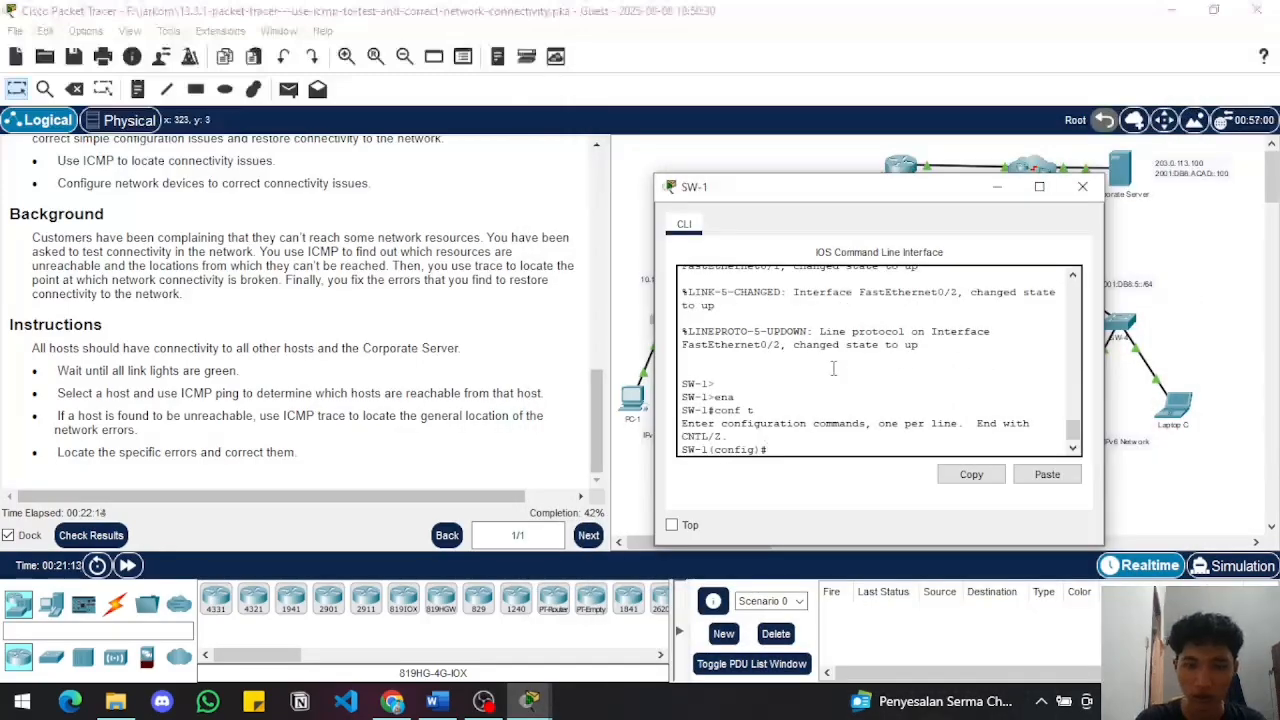
# - Begin an interface command in SW-1's global configuration mode, without specifying an interface
pyautogui.write('ip')
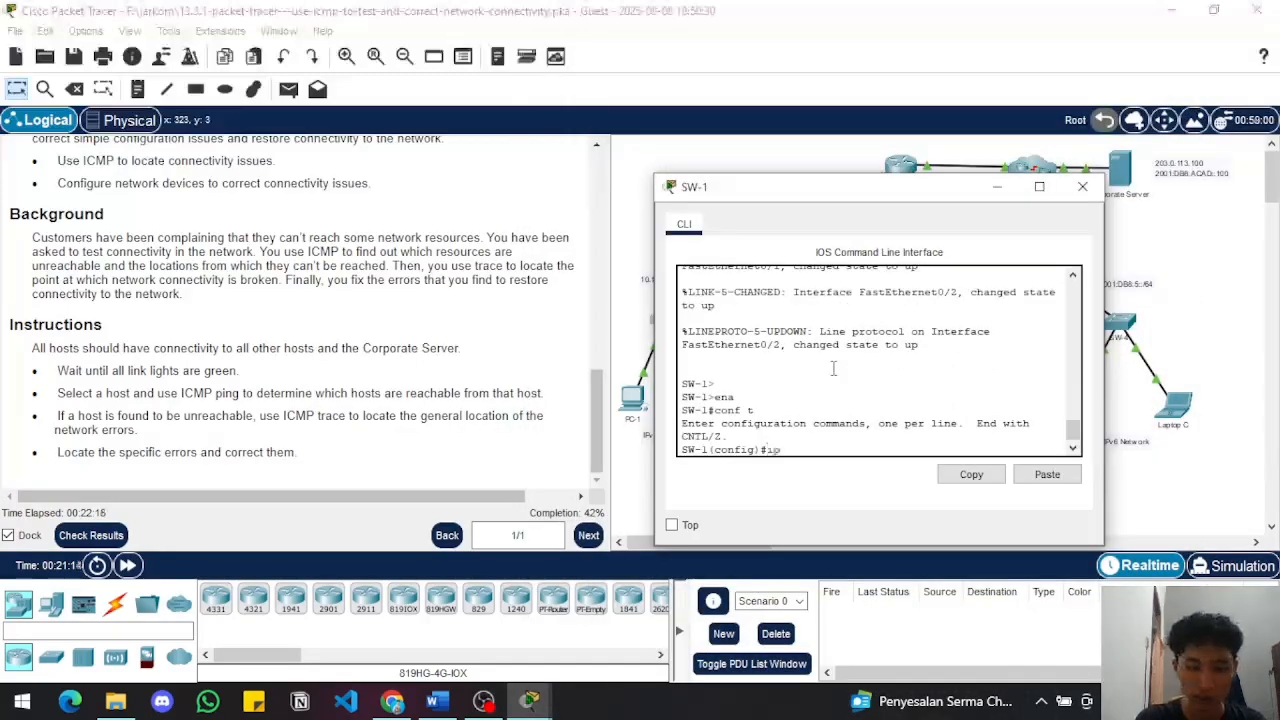
pyautogui.press('BackSpace')
pyautogui.press('BackSpace')
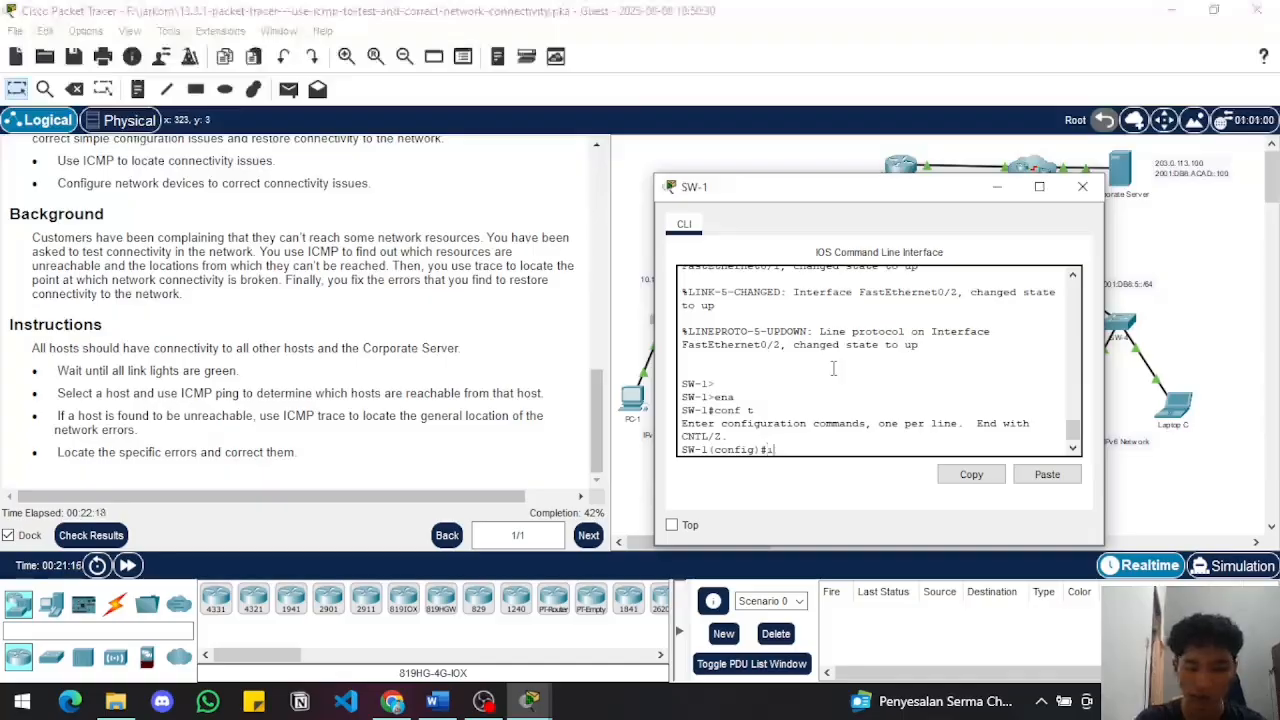
pyautogui.write('nte')
pyautogui.press('Tab')
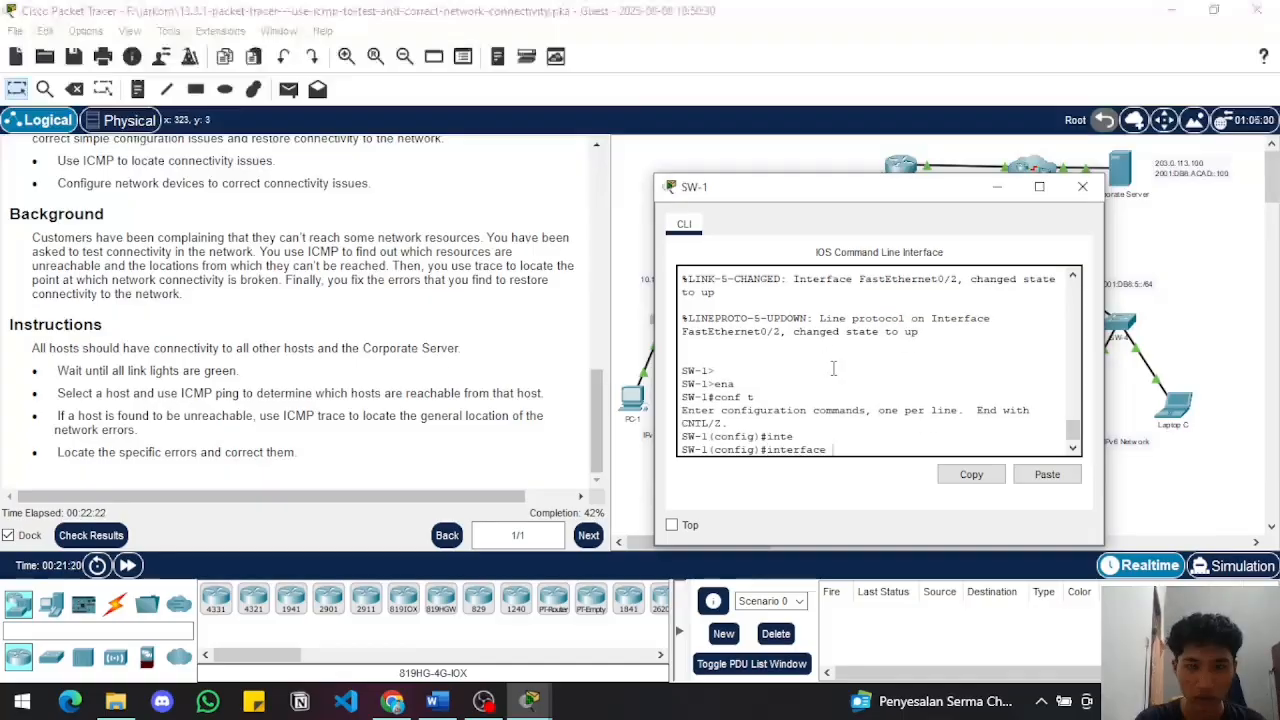
# - Look through the router, host and server rows of the addressing table, keeping SW-1's command line clear of the topology
pyautogui.scroll(10, 300, 233)
pyautogui.scroll(-5, 300, 232)
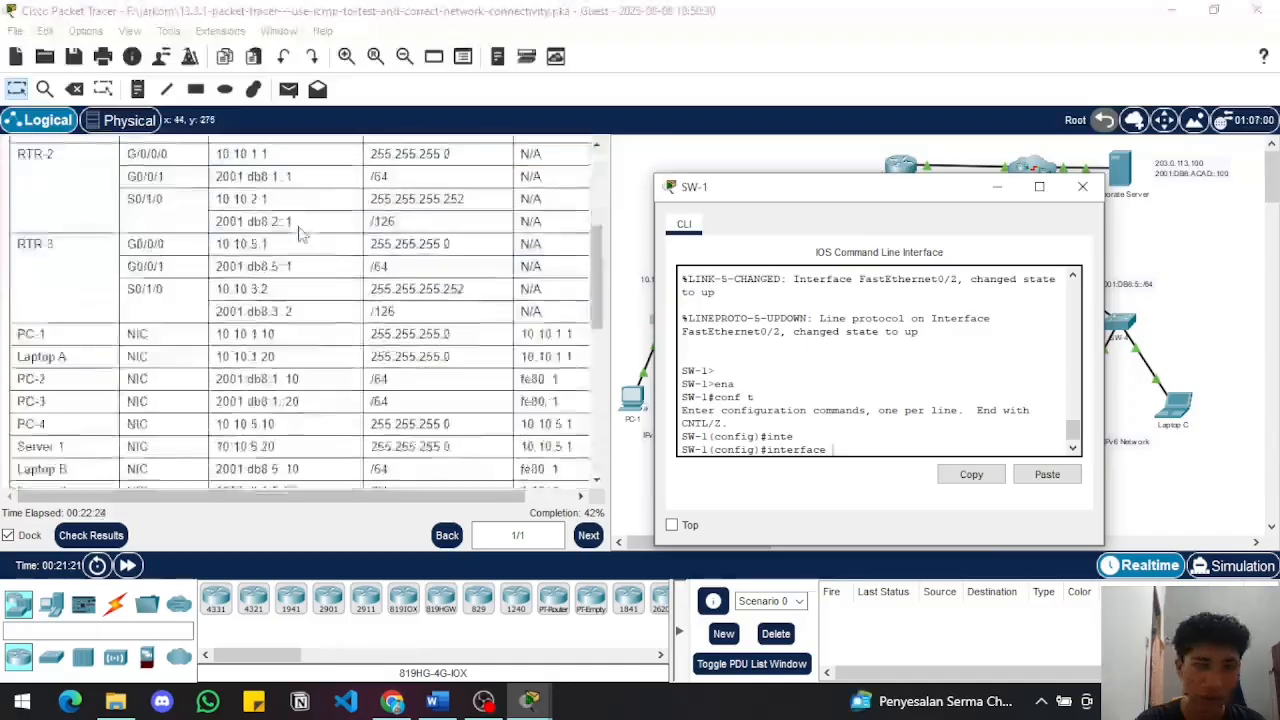
pyautogui.scroll(-4, 300, 233)
pyautogui.scroll(1, 300, 234)
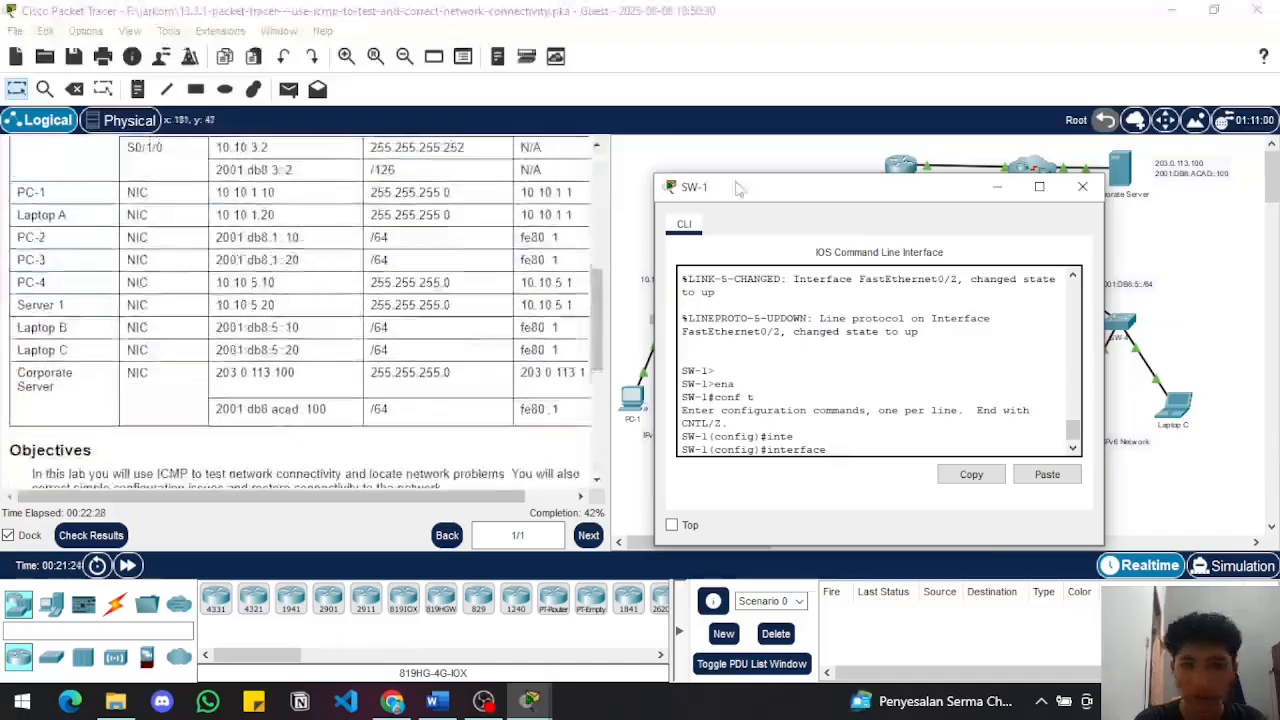
pyautogui.moveTo(737, 189); pyautogui.dragTo(806, 299)
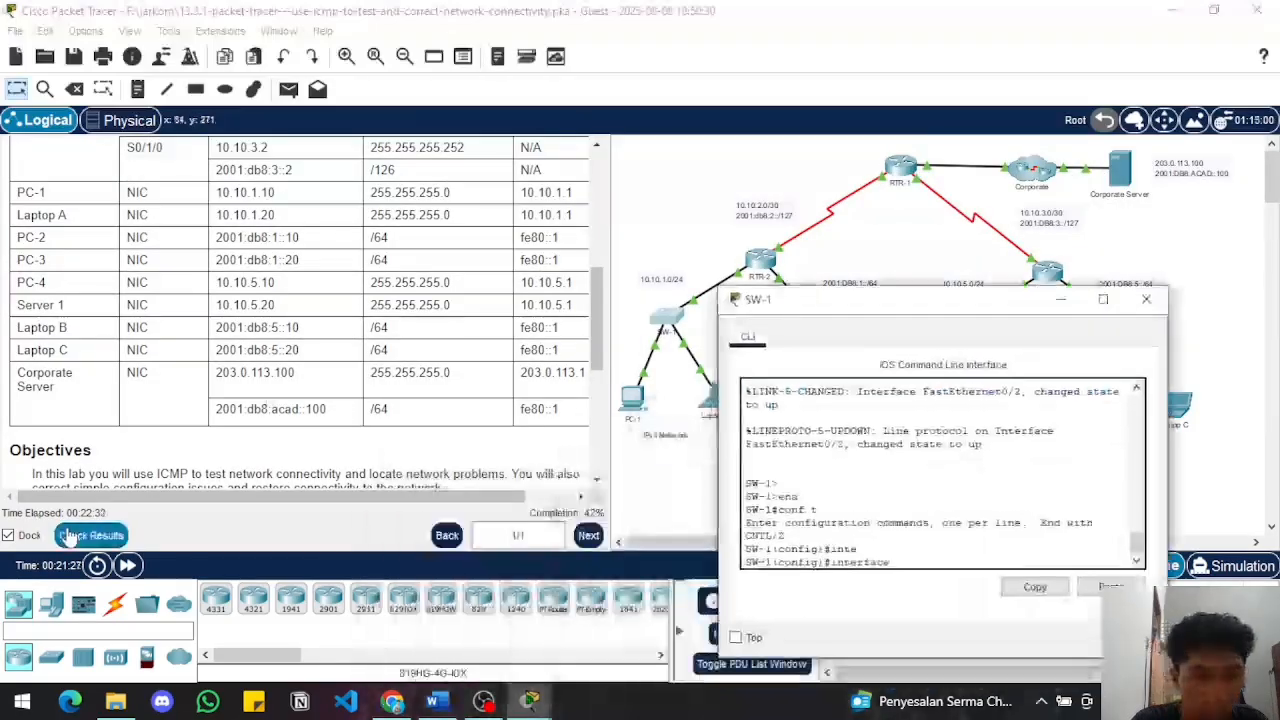
# - Check the activity's assessment items for the Server1 settings still marked incorrect
pyautogui.click(65, 537)
pyautogui.click(65, 537)
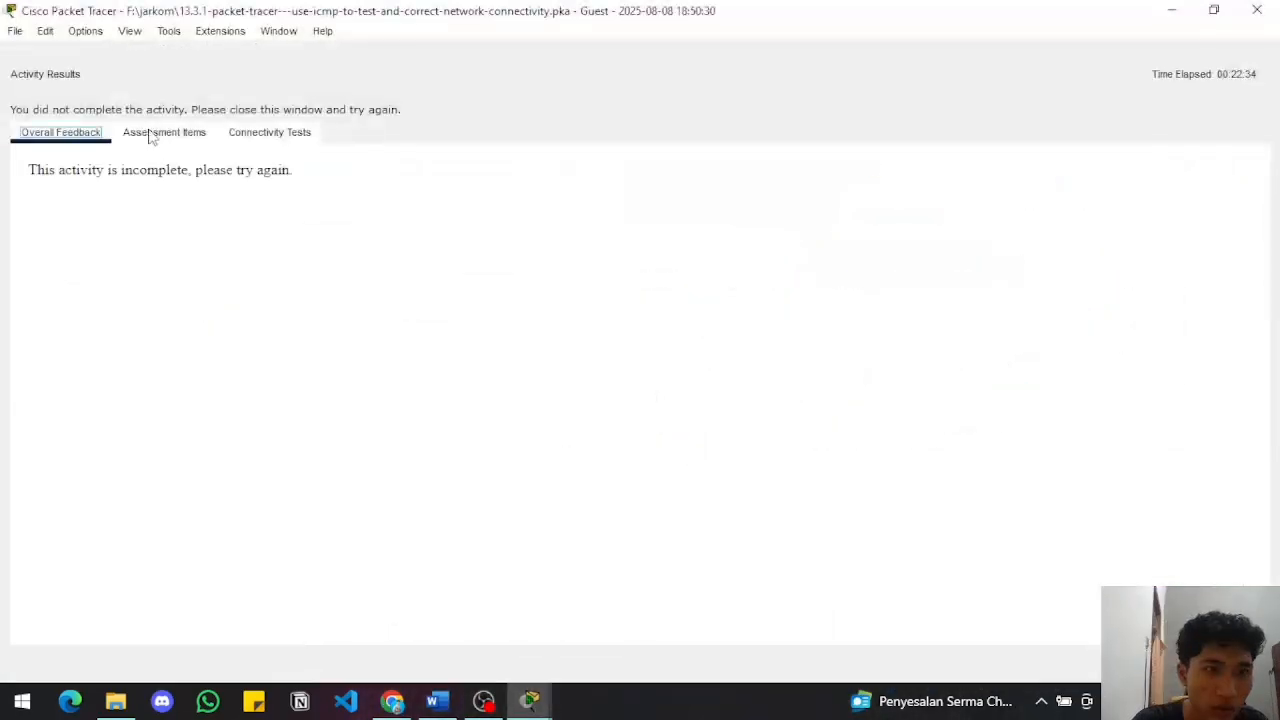
pyautogui.click(149, 133)
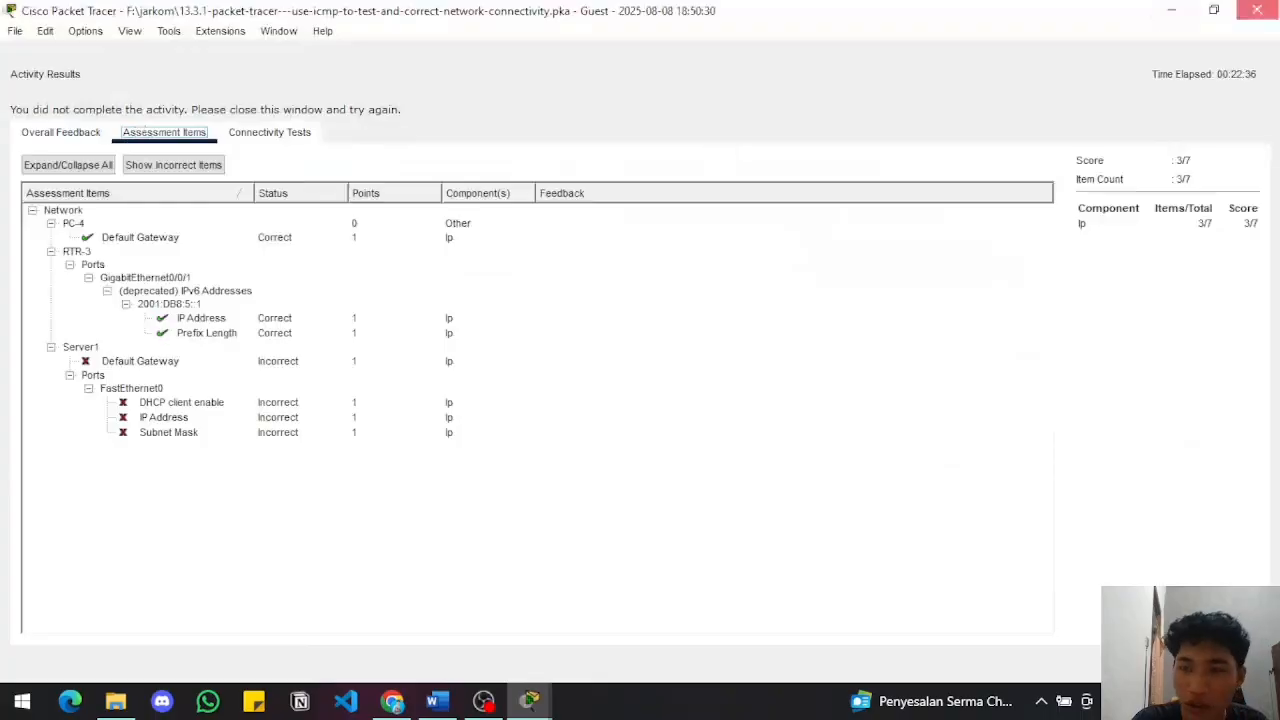
pyautogui.click(1257, 10)
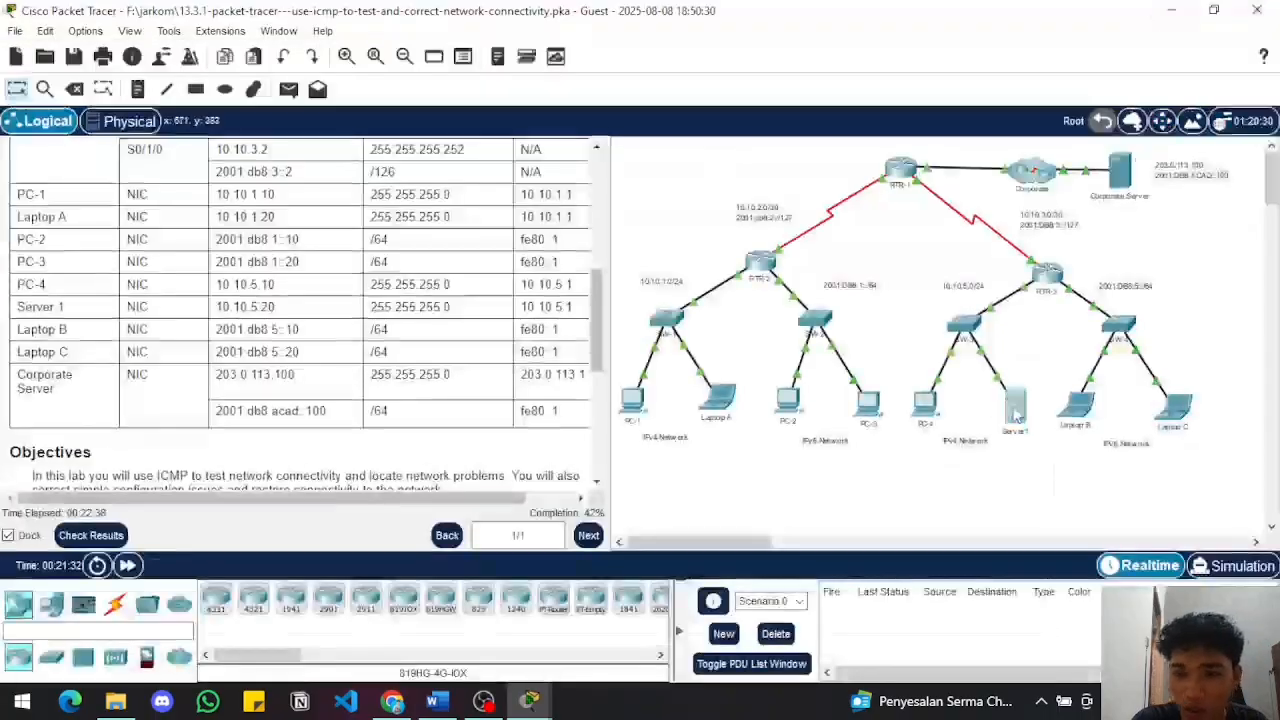
# - Close SW-1's command line window, leaving the topology clear for working on Server1
pyautogui.click(1015, 410)
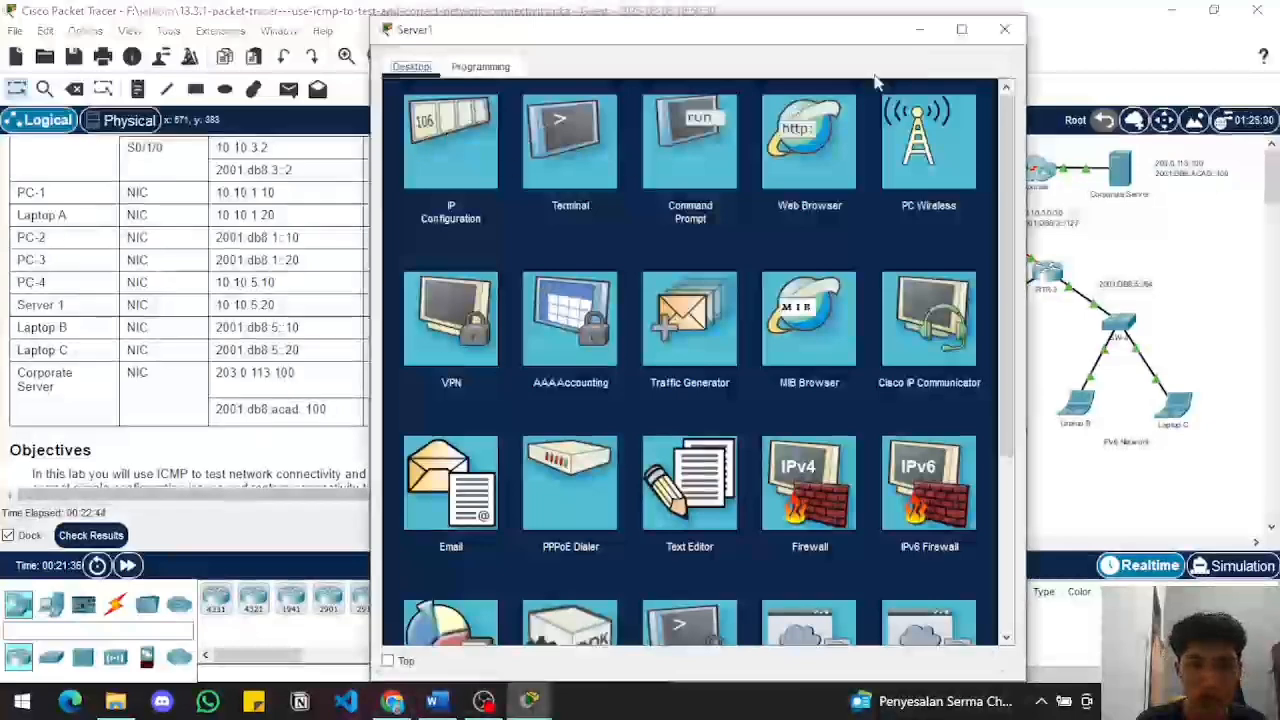
pyautogui.click(1004, 29)
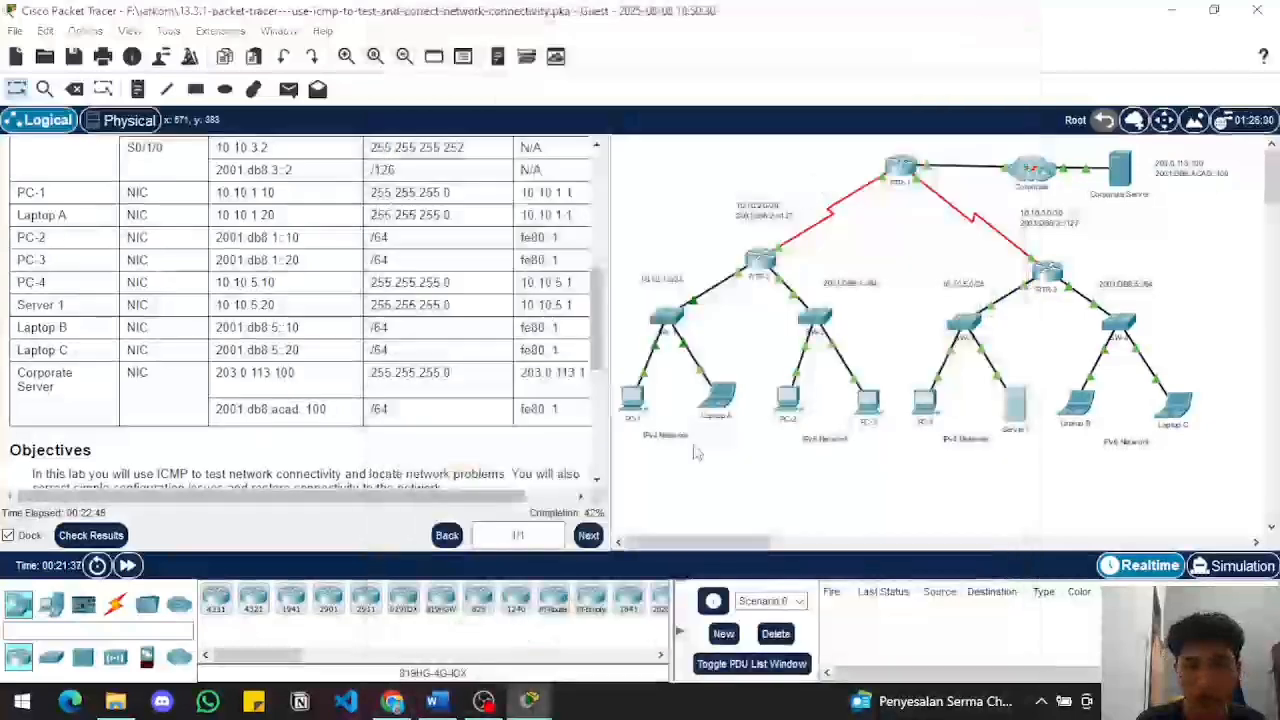
pyautogui.moveTo(529, 700)
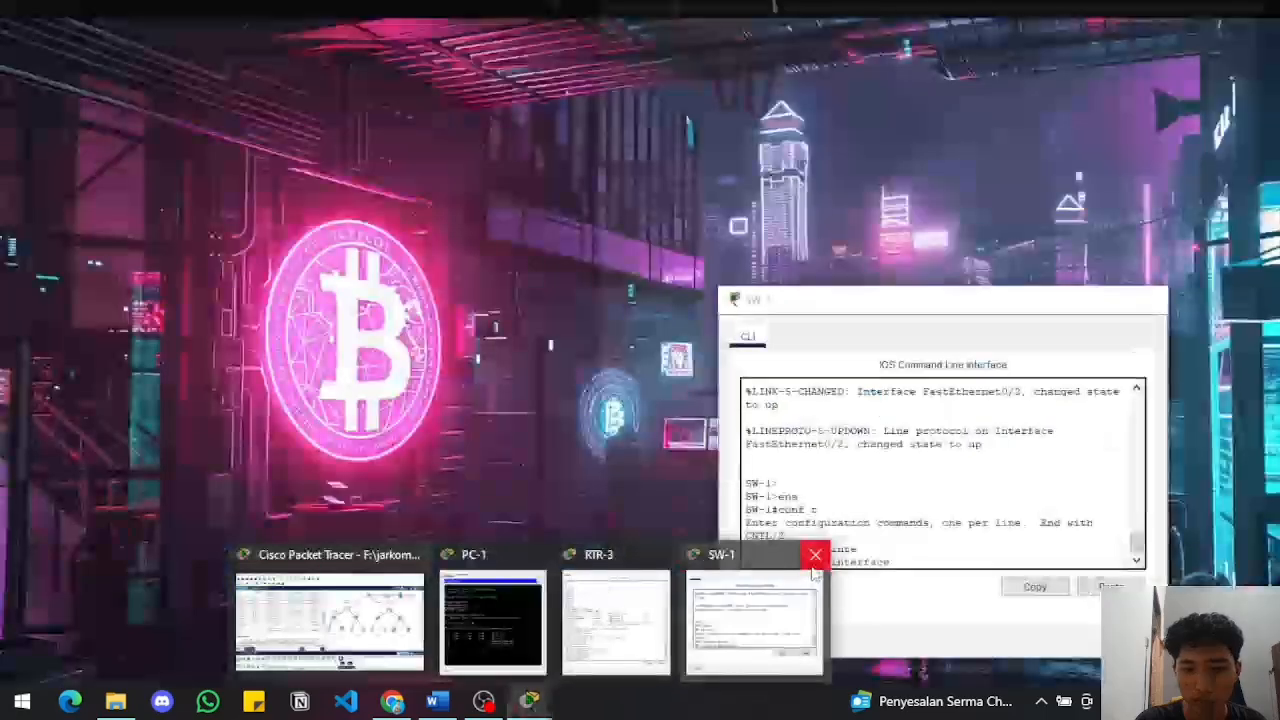
pyautogui.click(818, 554)
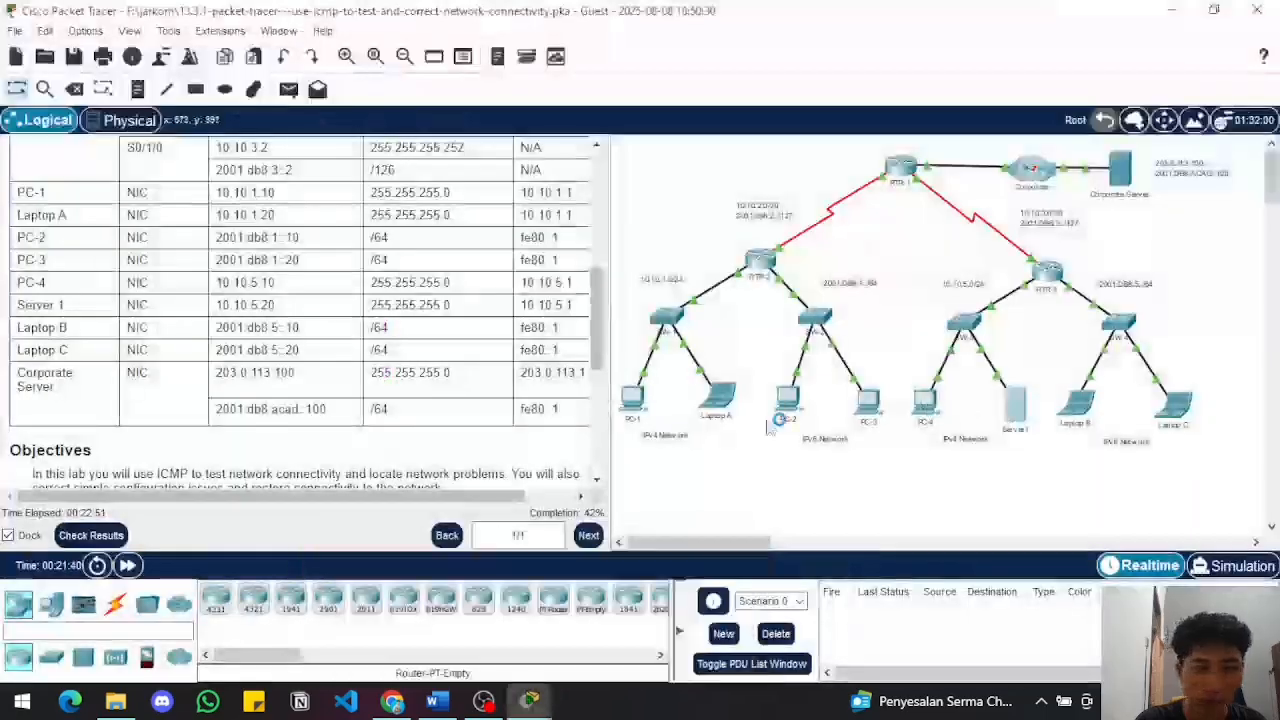
# - Switch Server1's IPv4 configuration from DHCP to Static
pyautogui.click(1015, 403)
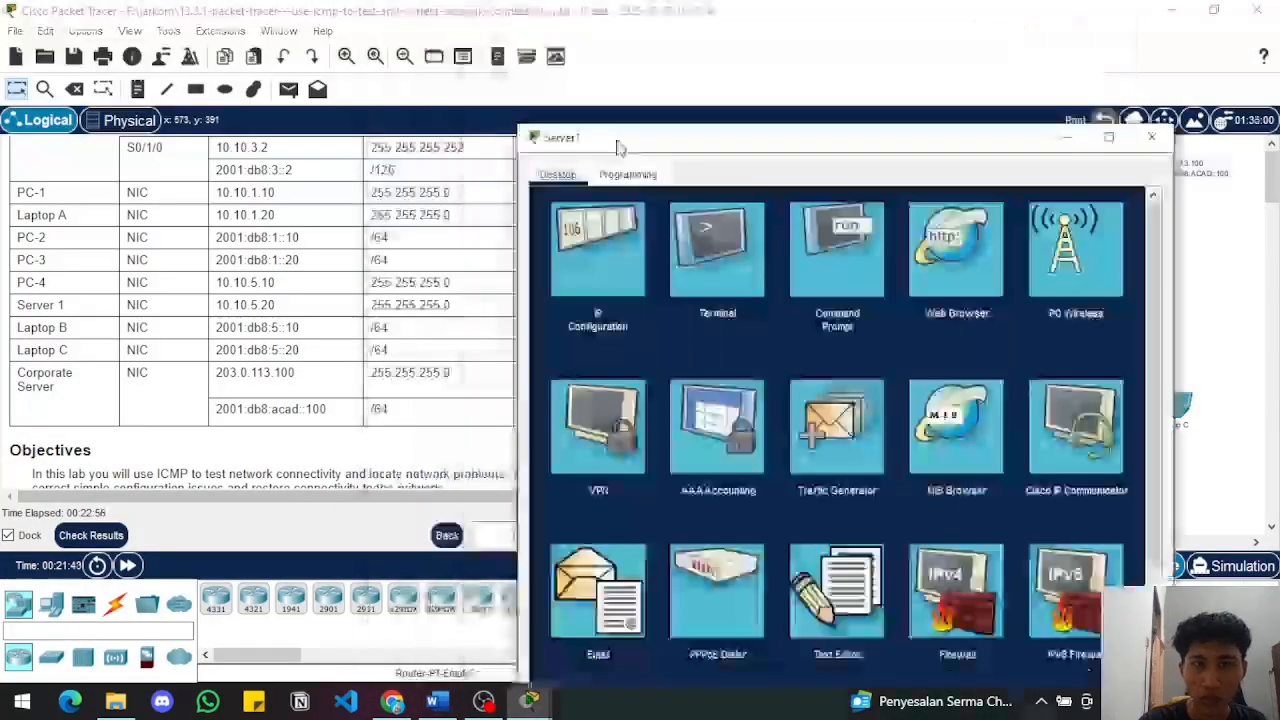
pyautogui.click(601, 302)
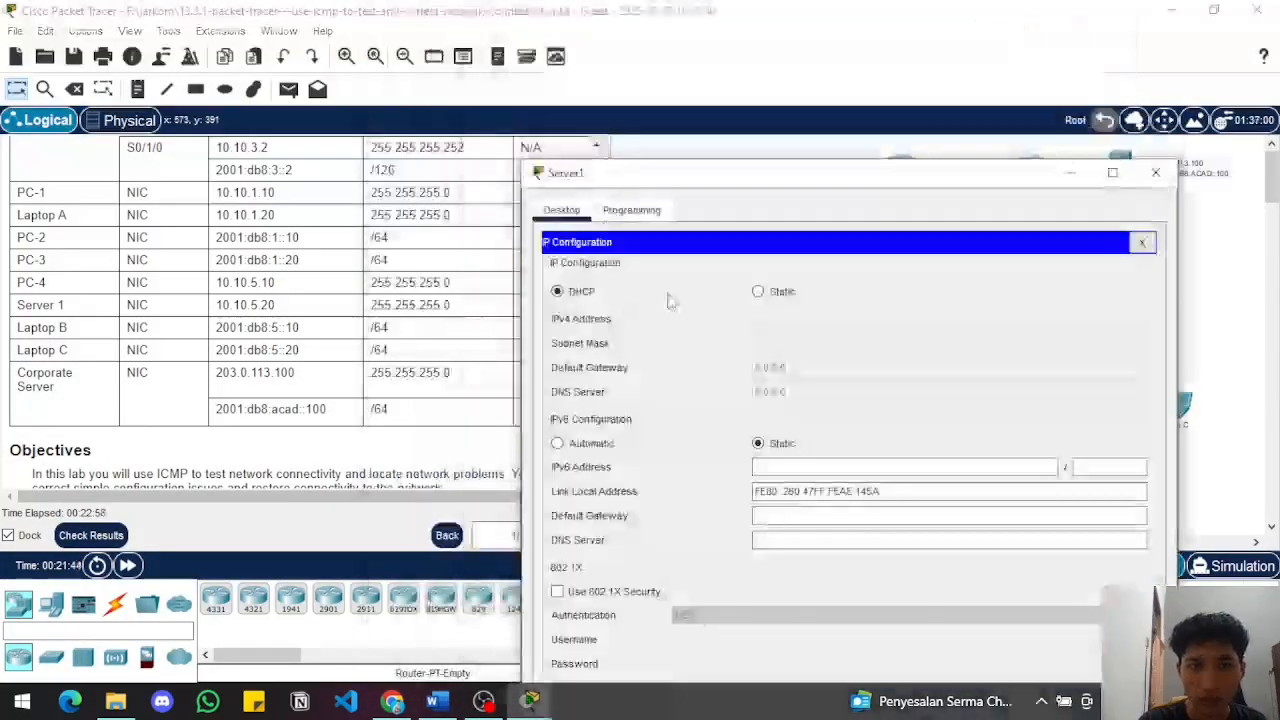
pyautogui.click(758, 293)
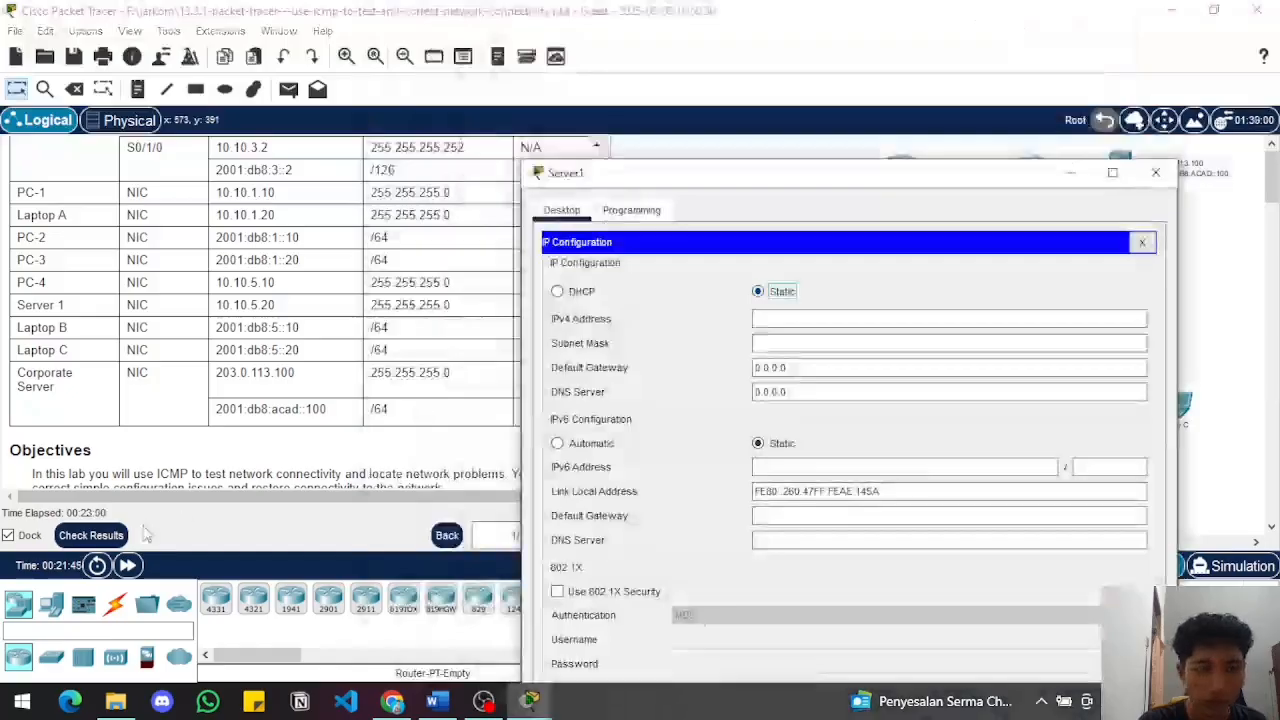
# - Recheck the assessment items to see how Server1's DHCP client, address, mask and gateway settings are graded
pyautogui.click(420, 415)
pyautogui.click(91, 535)
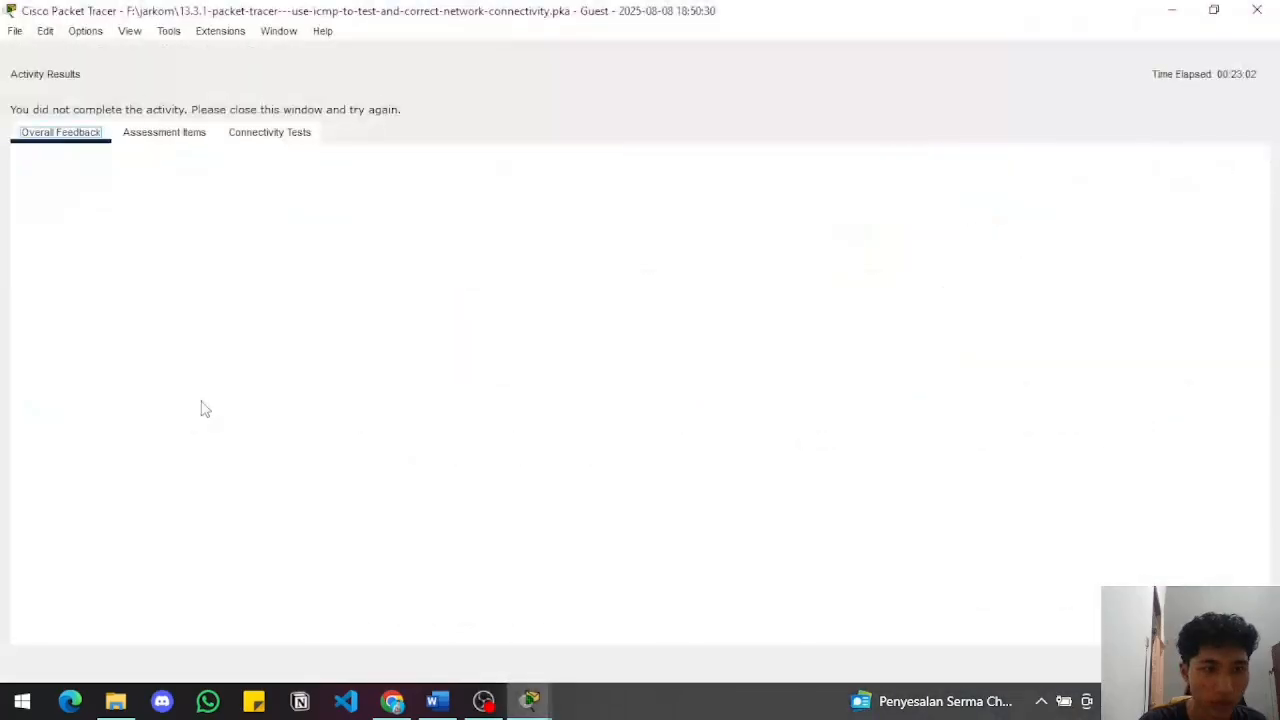
pyautogui.click(164, 132)
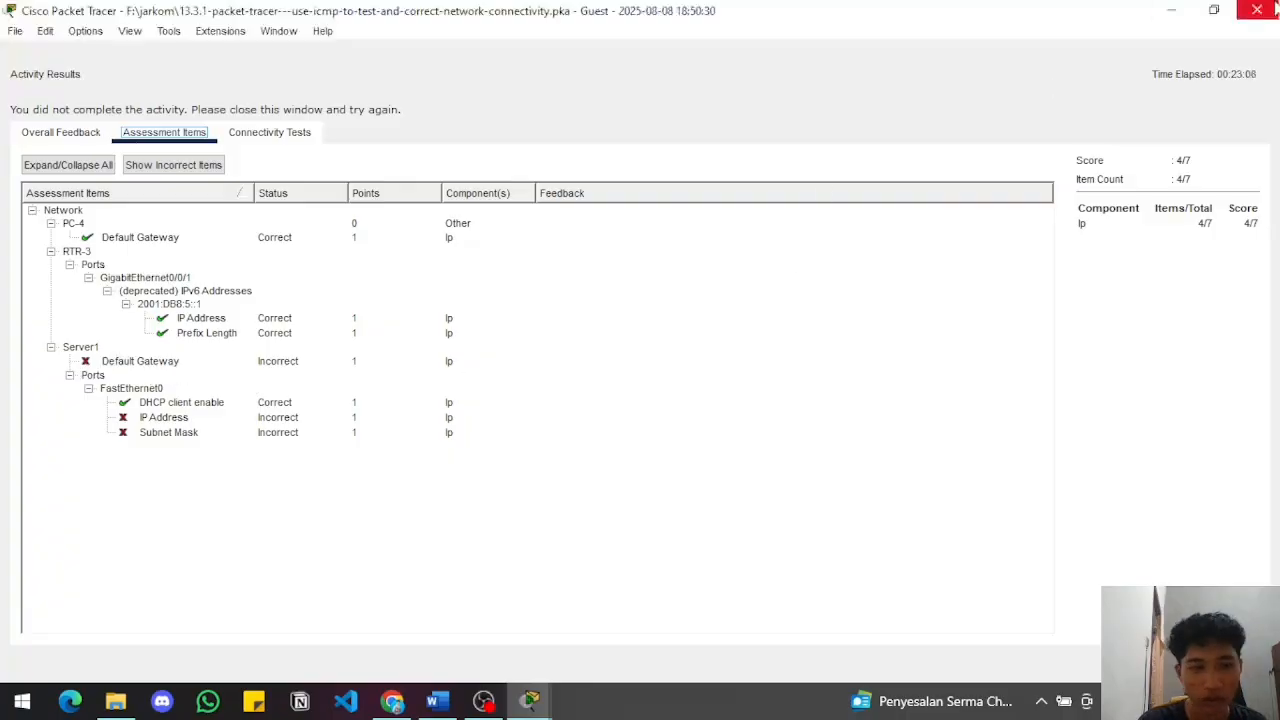
pyautogui.click(1257, 10)
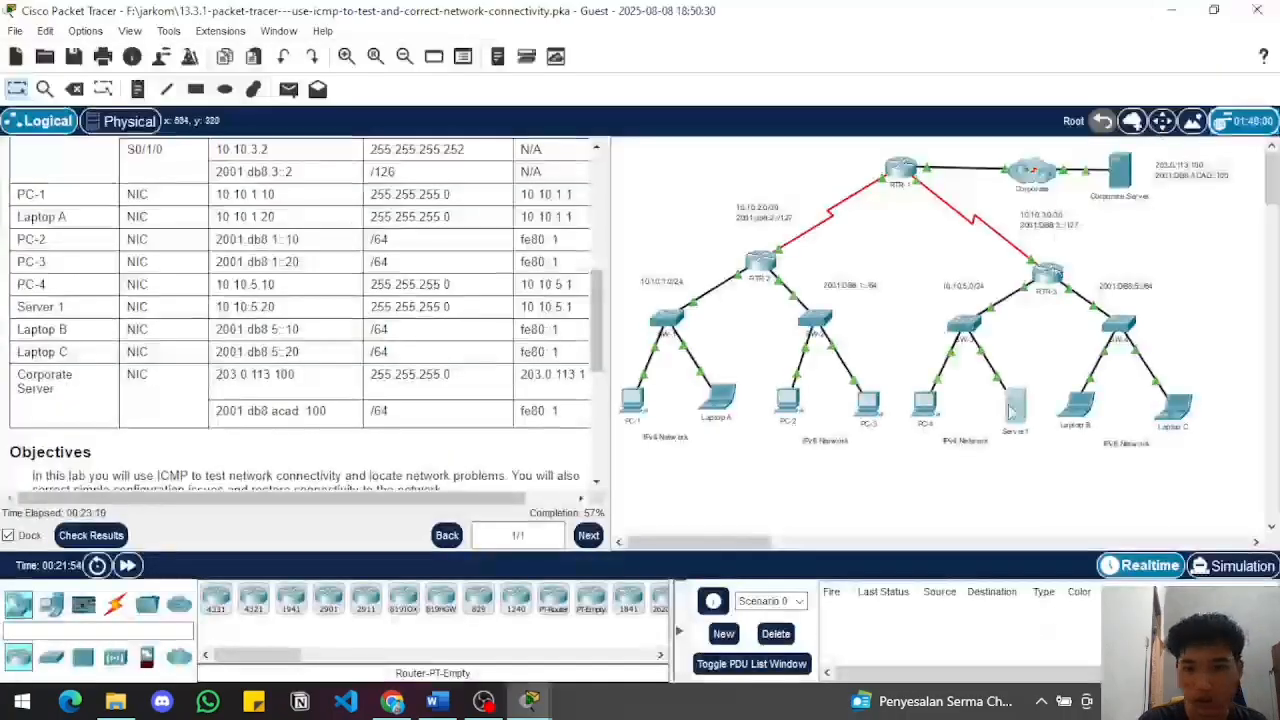
# - Copy Server1's IPv4 address 10.10.5.20 from the addressing table into its static IP configuration
pyautogui.click(1012, 412)
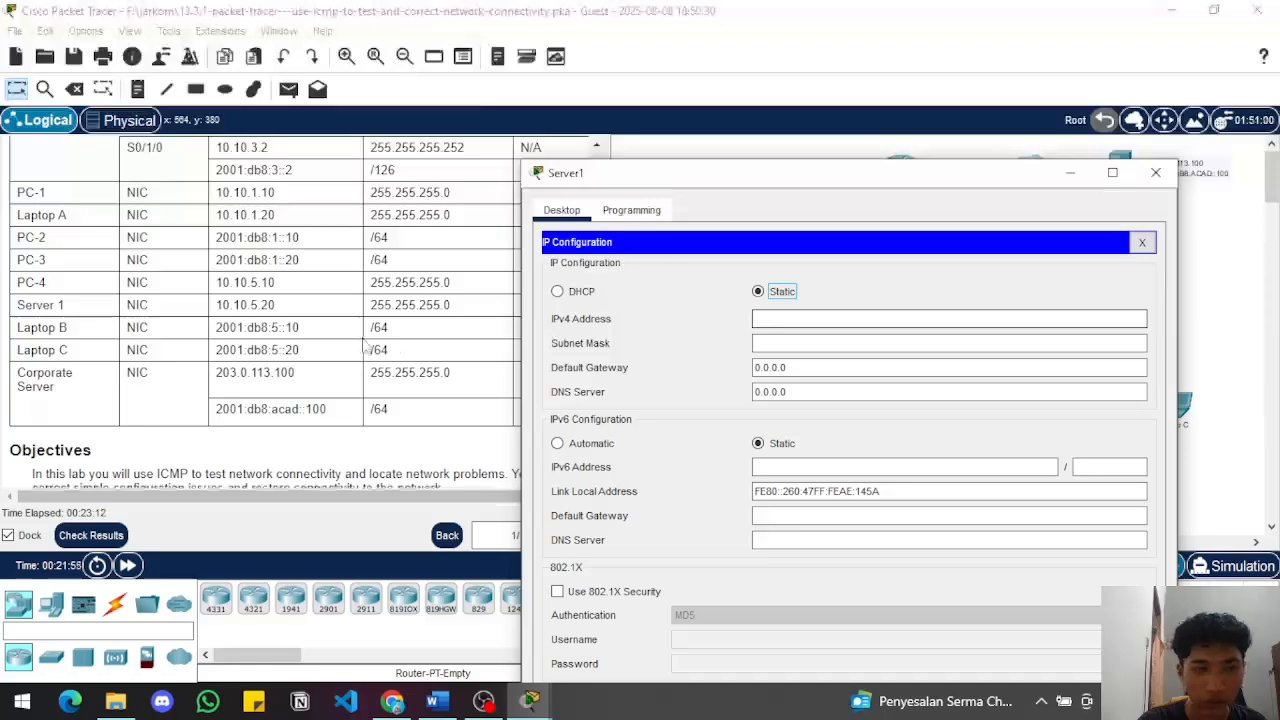
pyautogui.click(218, 304)
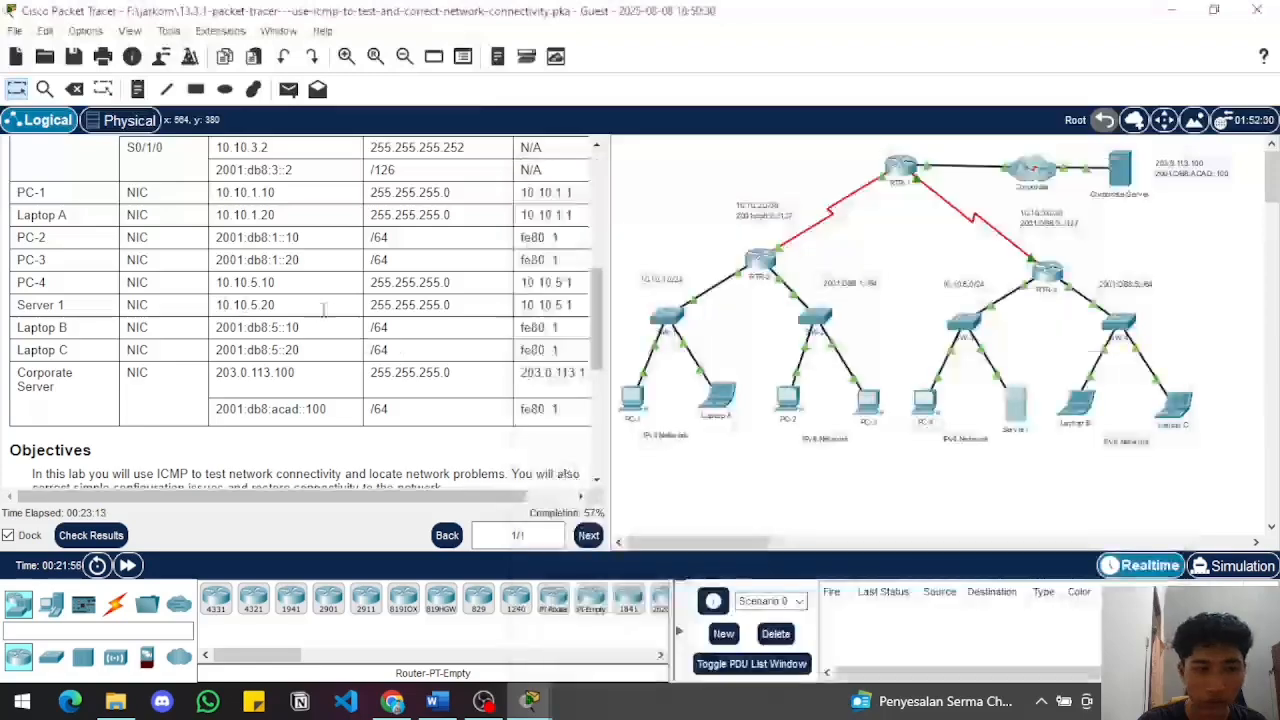
pyautogui.moveTo(218, 304); pyautogui.dragTo(283, 310)
pyautogui.rightClick(283, 310)
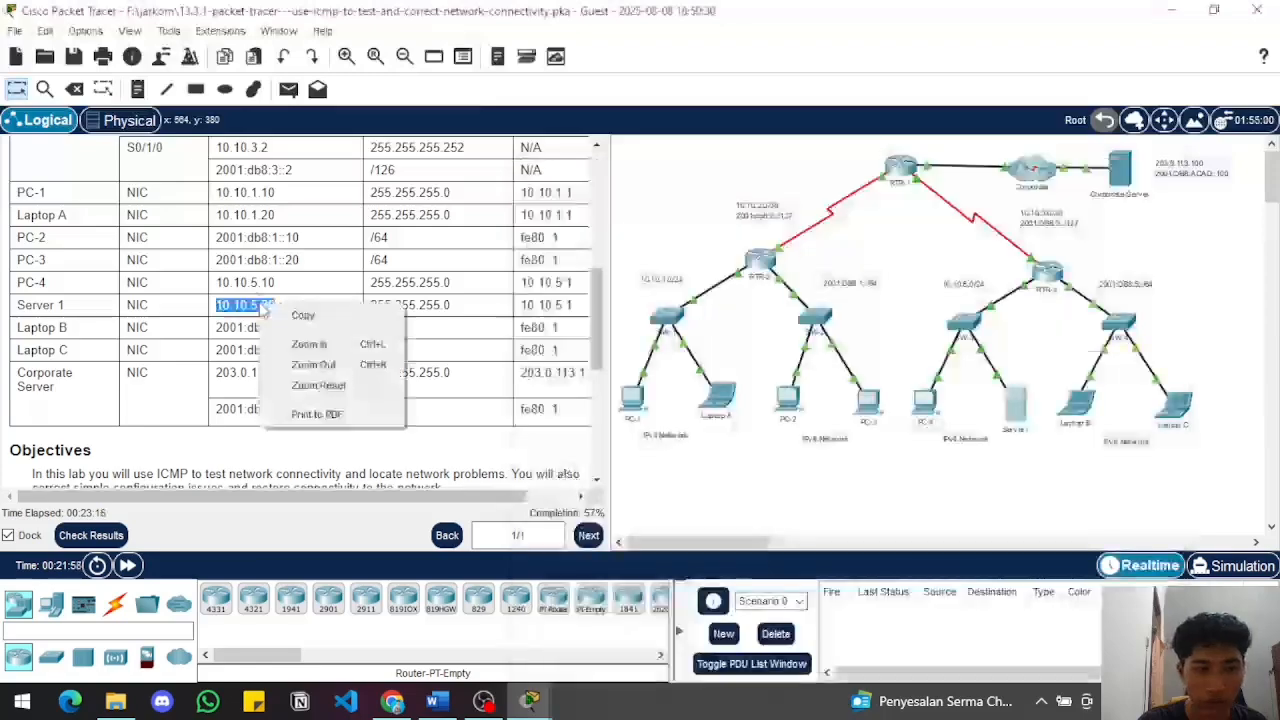
pyautogui.click(305, 314)
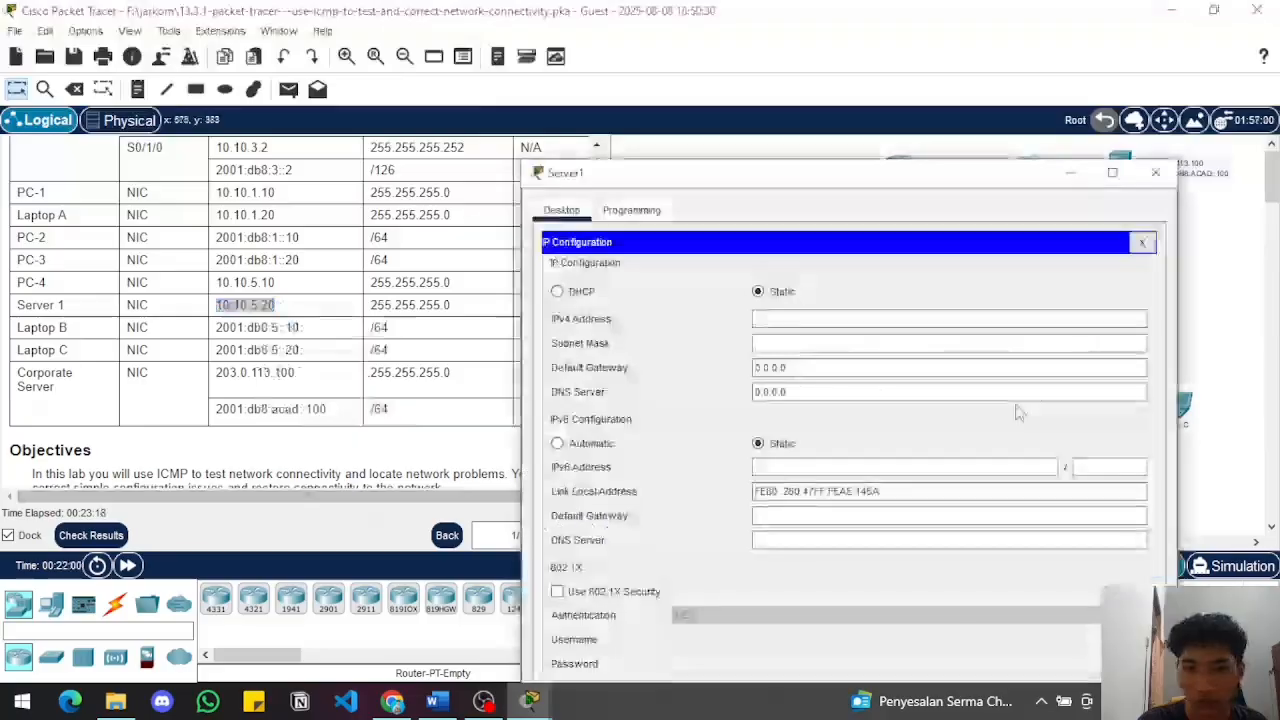
pyautogui.click(1016, 404)
pyautogui.click(850, 319)
pyautogui.hotkey('ctrl', 'v')
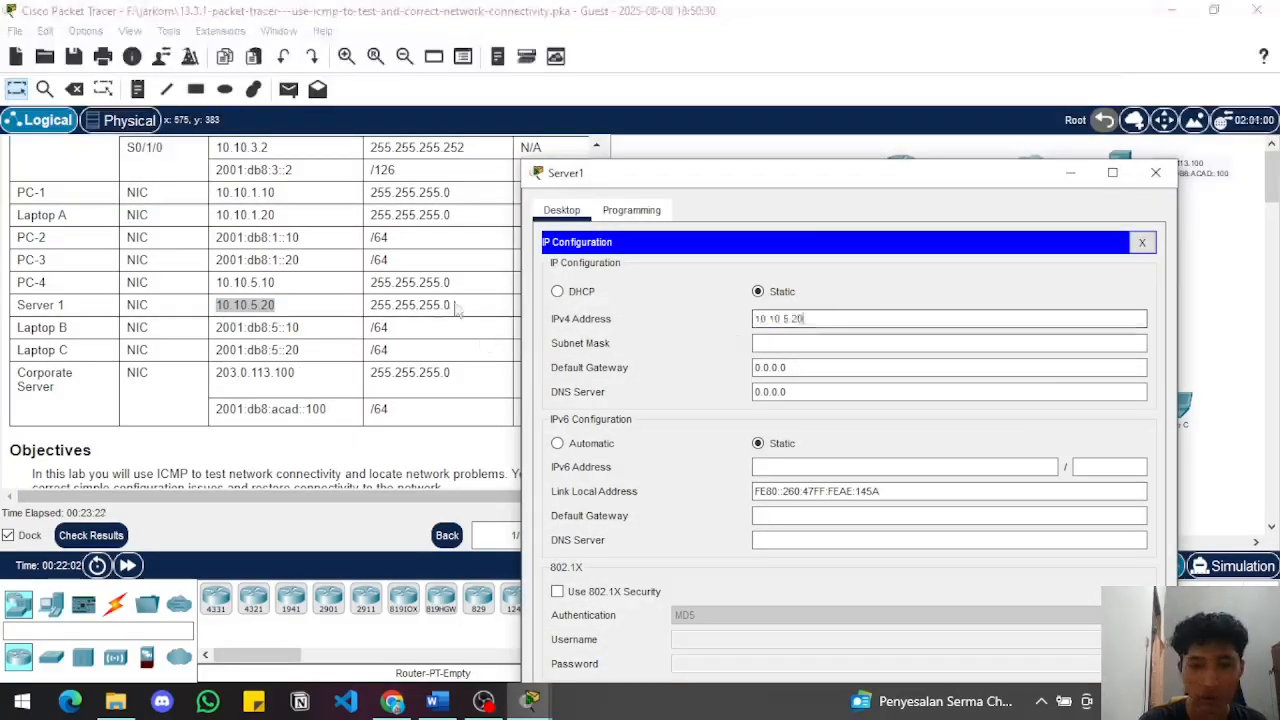
# - Set Server1's IPv4 subnet mask to 255.255.255.0
pyautogui.click(678, 397)
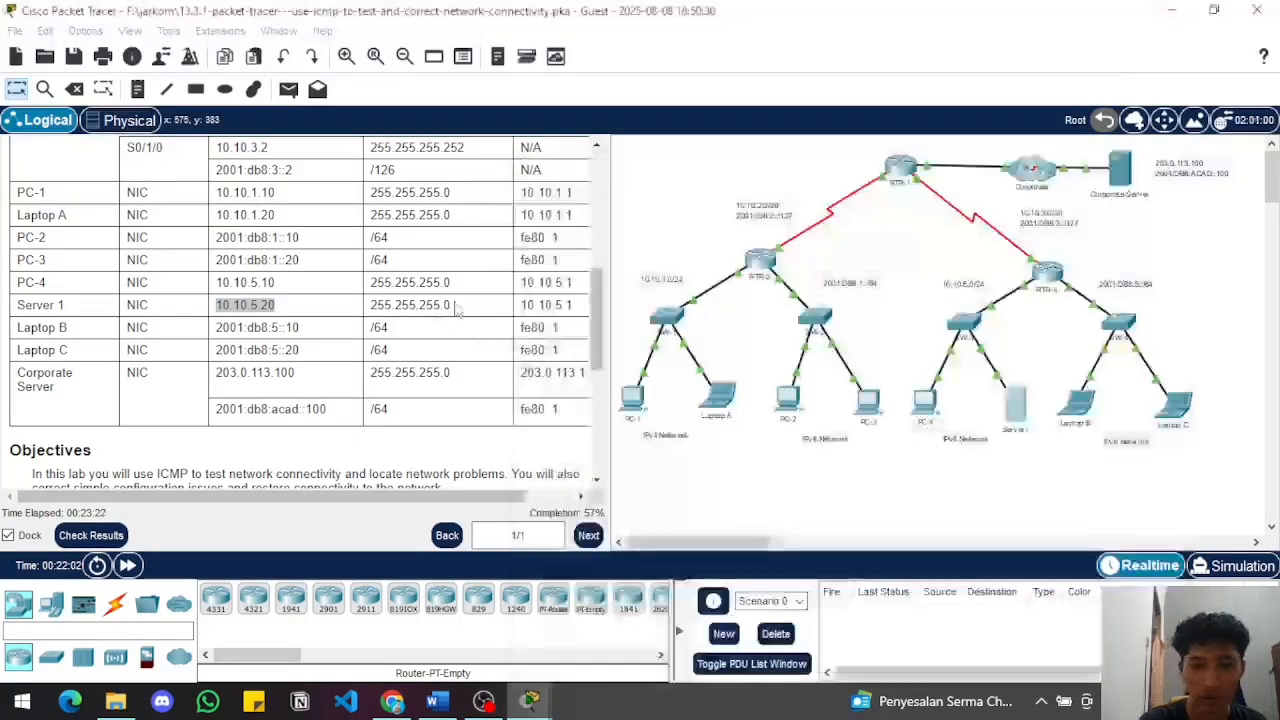
pyautogui.click(1015, 408)
pyautogui.click(799, 343)
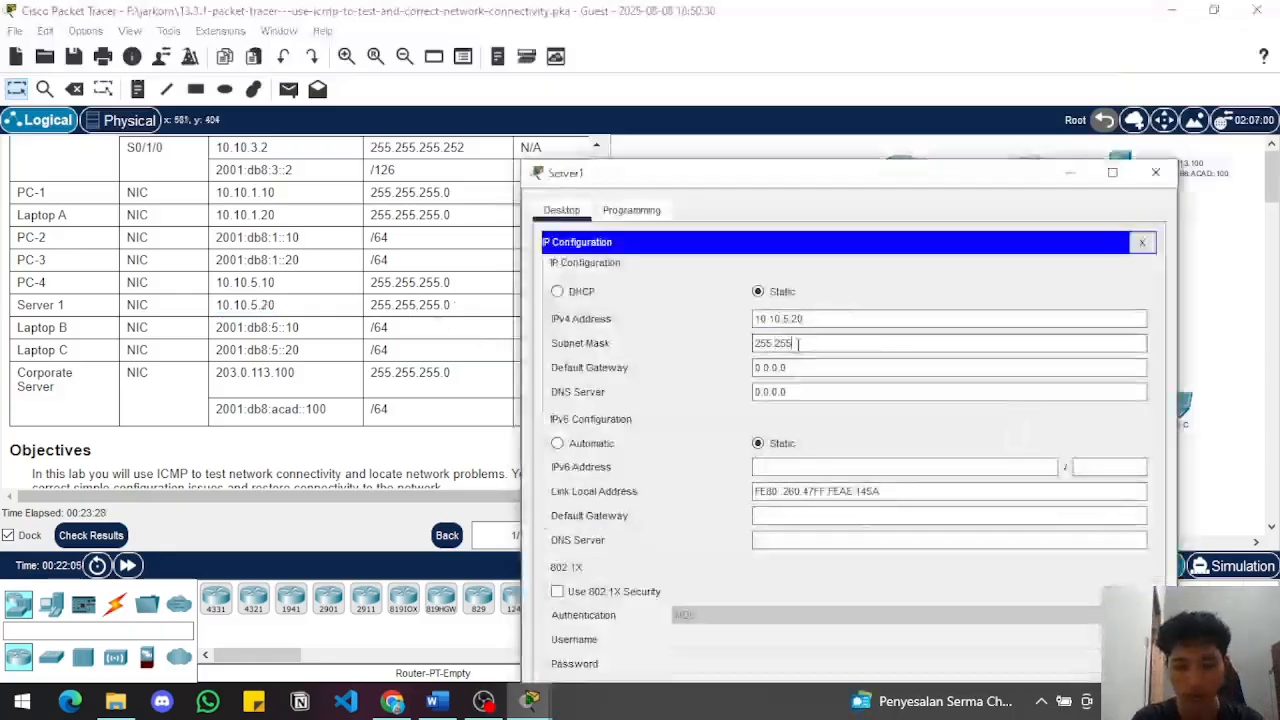
pyautogui.write('.255.0')
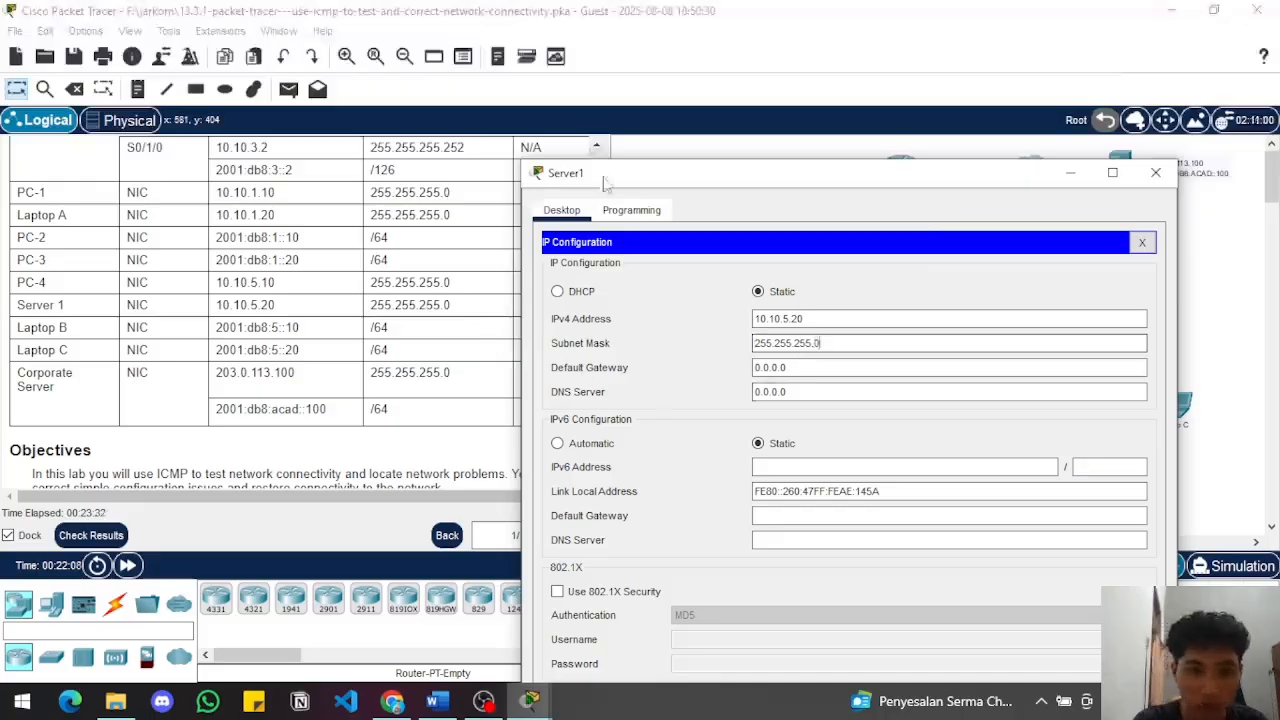
# - Set Server1's IPv4 default gateway to 10.10.5.1, as given in the addressing table
pyautogui.moveTo(603, 183); pyautogui.dragTo(748, 155)
pyautogui.hscroll(1, 444, 305)
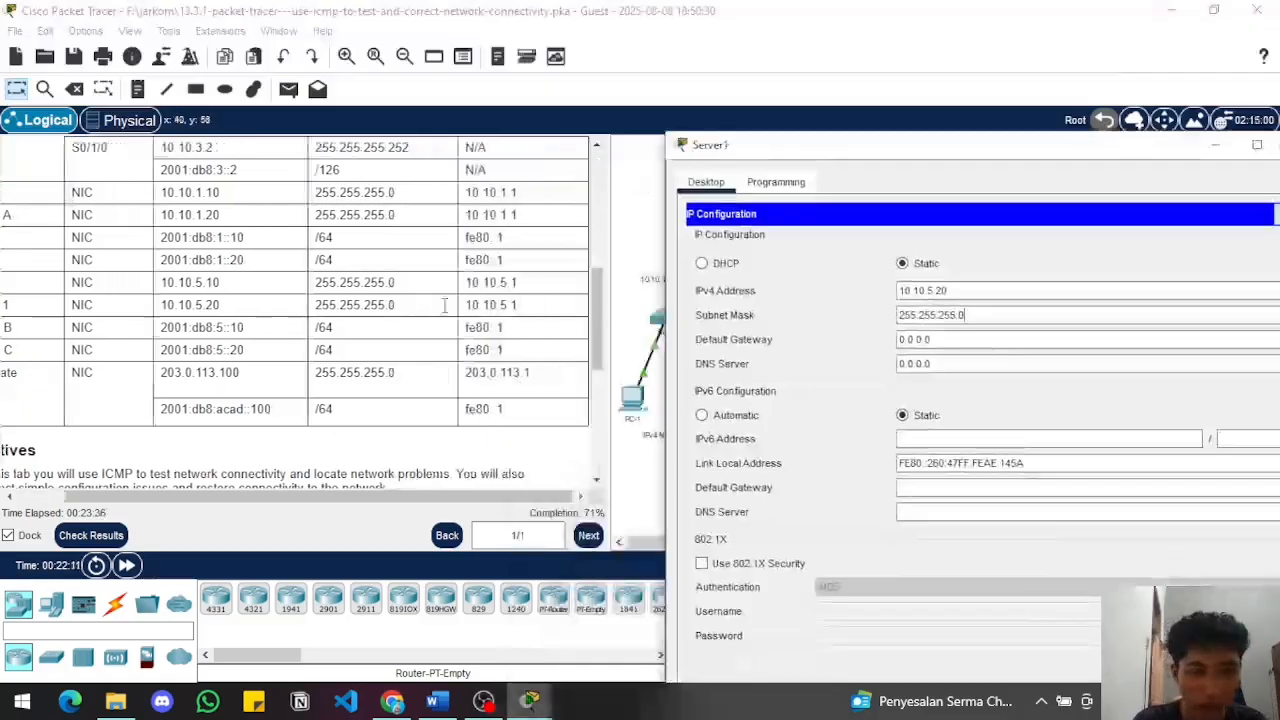
pyautogui.click(519, 304)
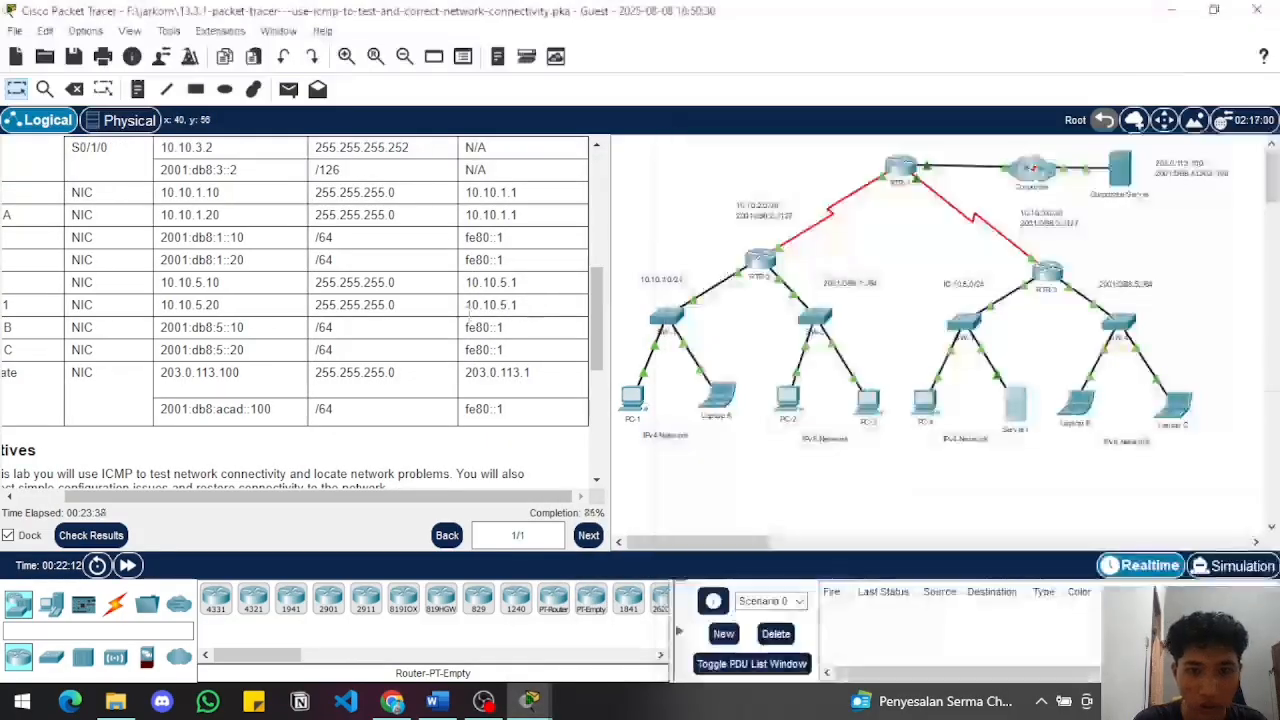
pyautogui.moveTo(519, 304); pyautogui.dragTo(460, 318)
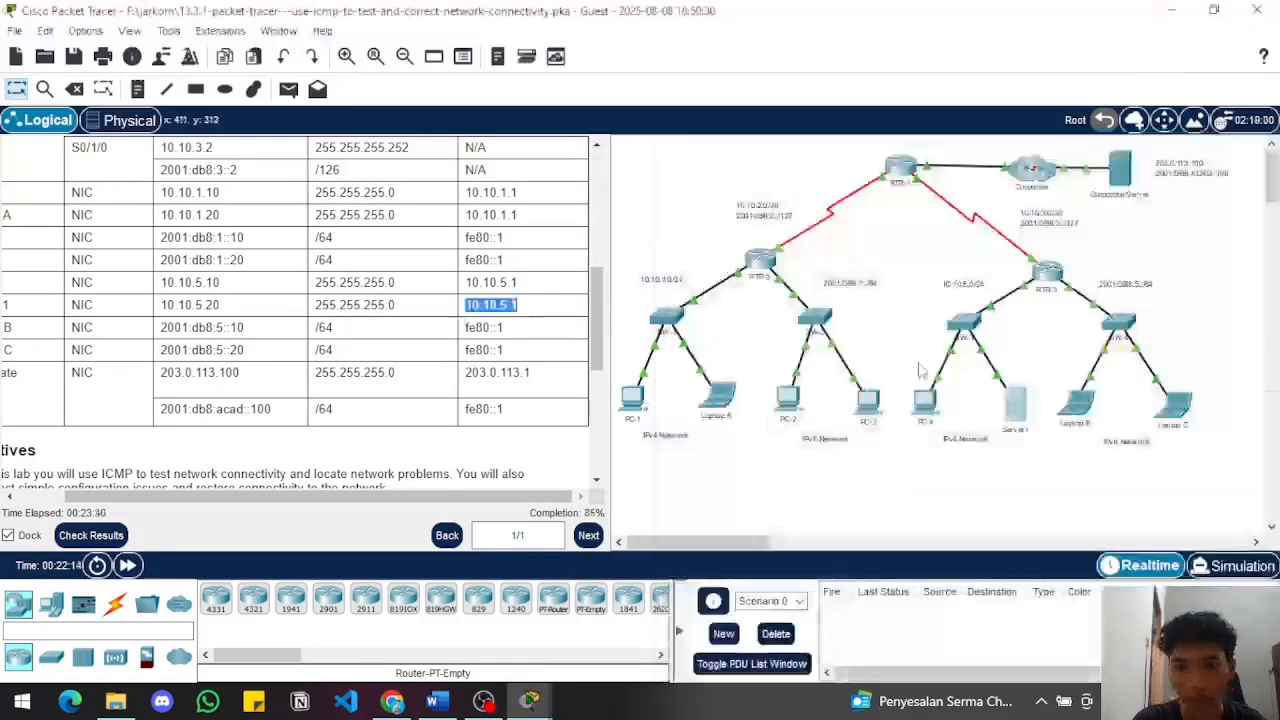
pyautogui.click(1013, 404)
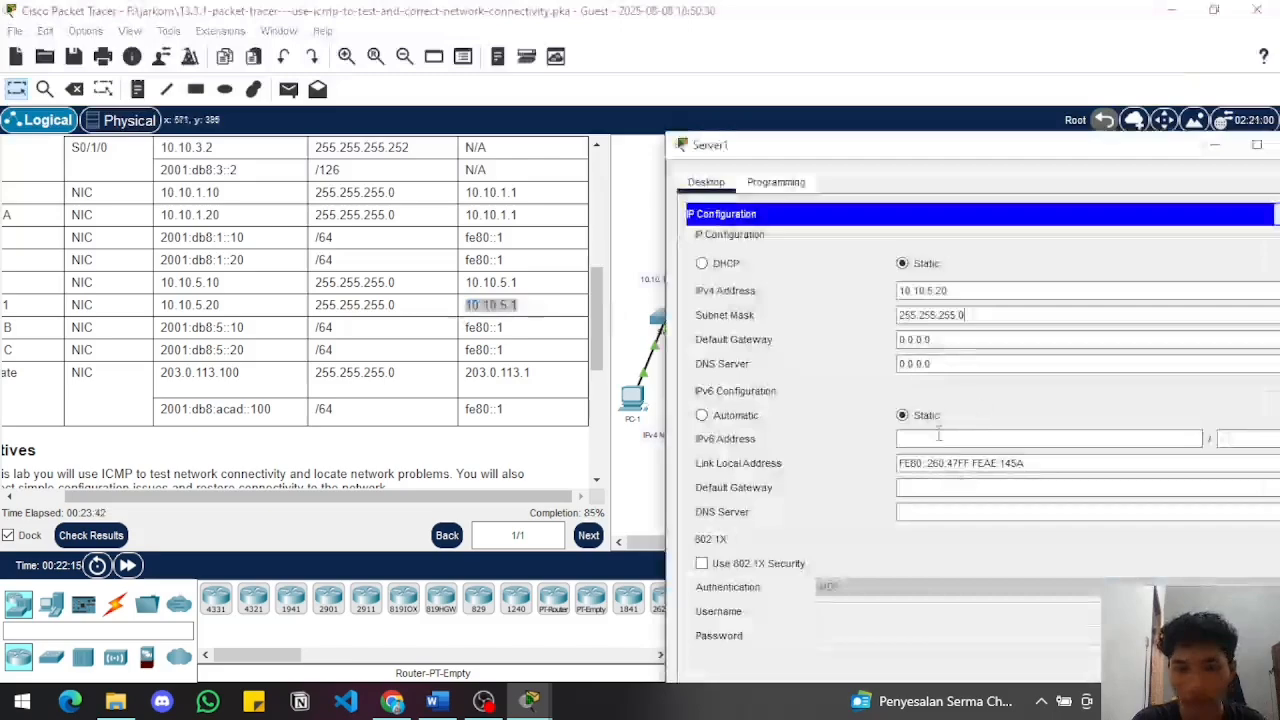
pyautogui.click(932, 439)
pyautogui.click(951, 341)
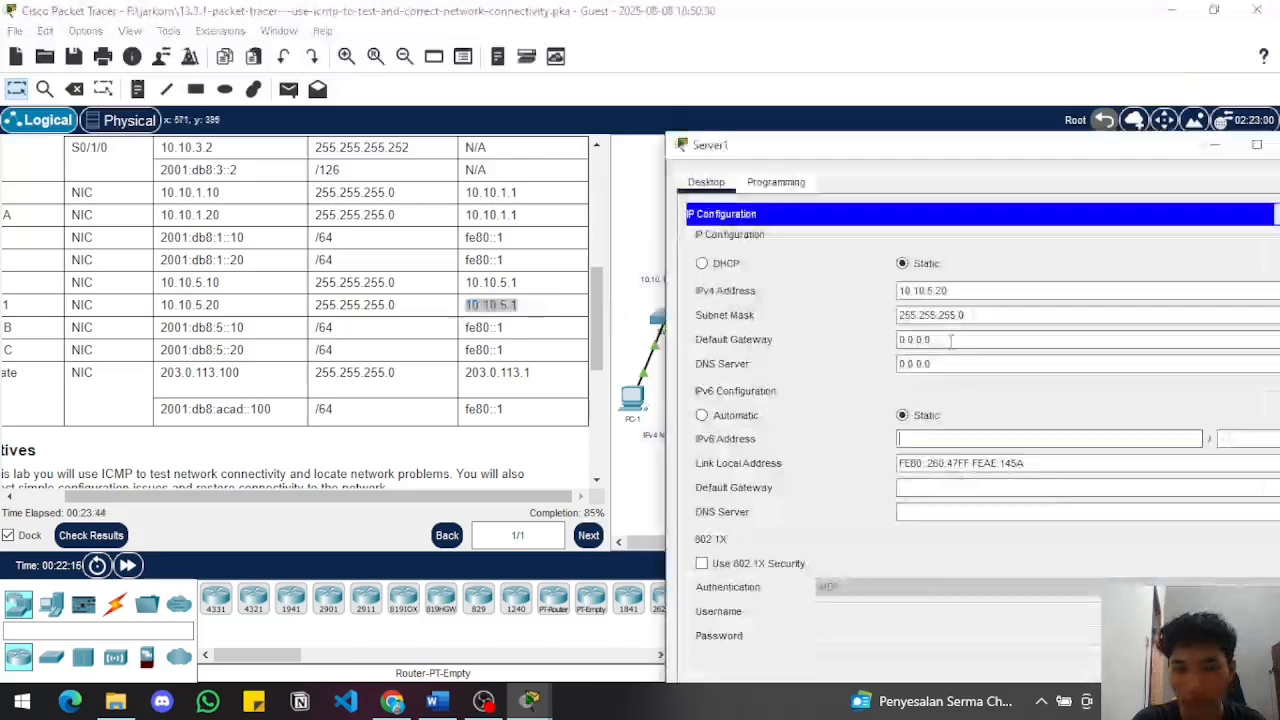
pyautogui.doubleClick(951, 341)
pyautogui.tripleClick(951, 341)
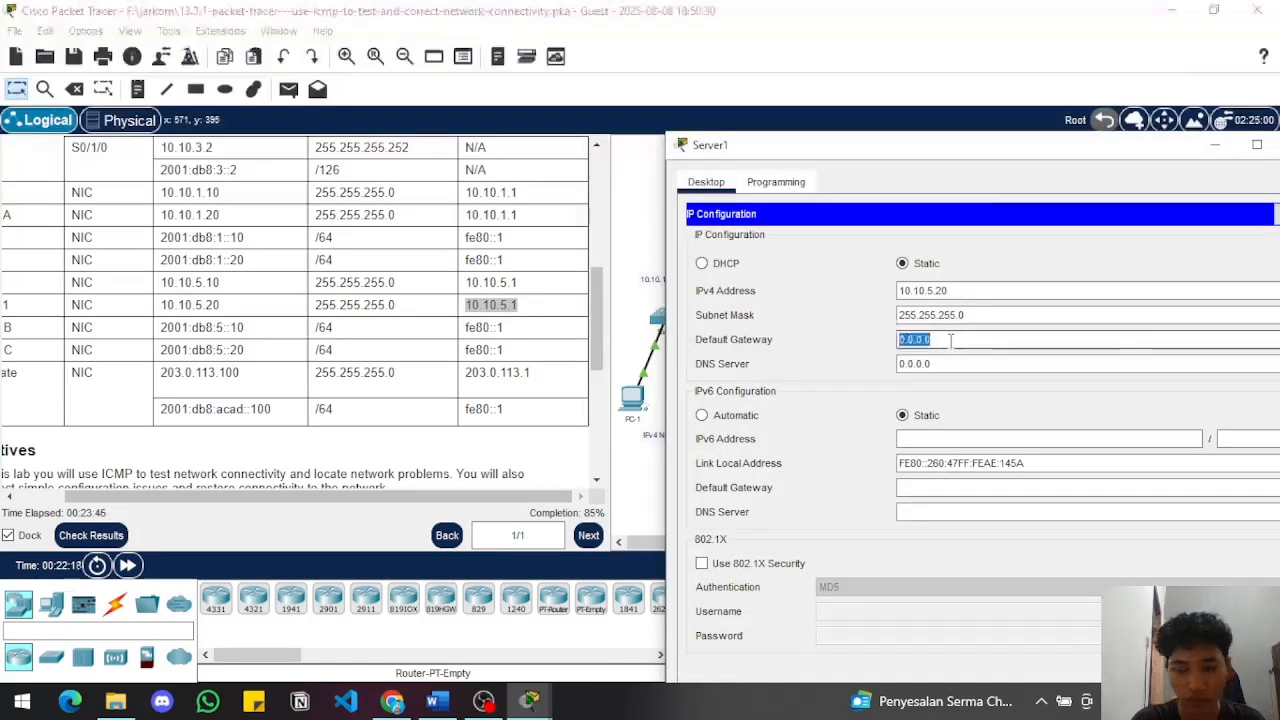
pyautogui.press('BackSpace')
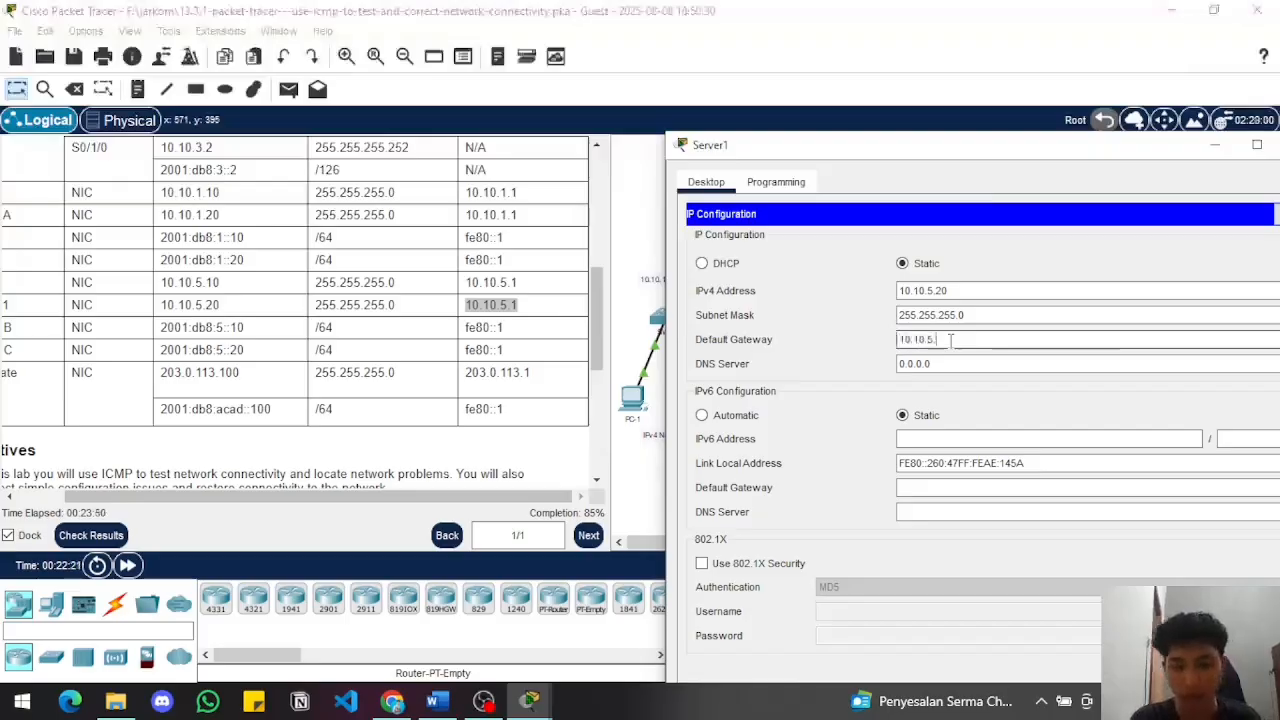
pyautogui.click(643, 480)
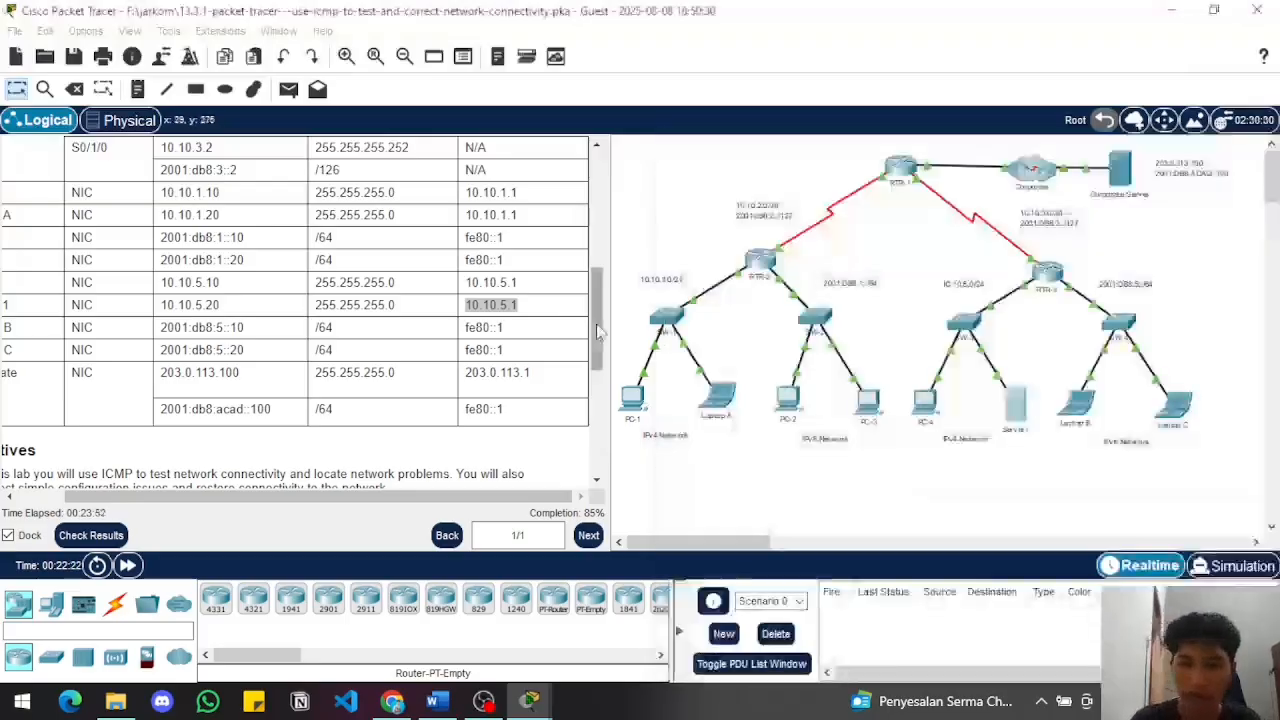
# - Test connectivity by sending a simple ICMP PDU from PC-1 to PC-4
pyautogui.scroll(-8, 320, 370)
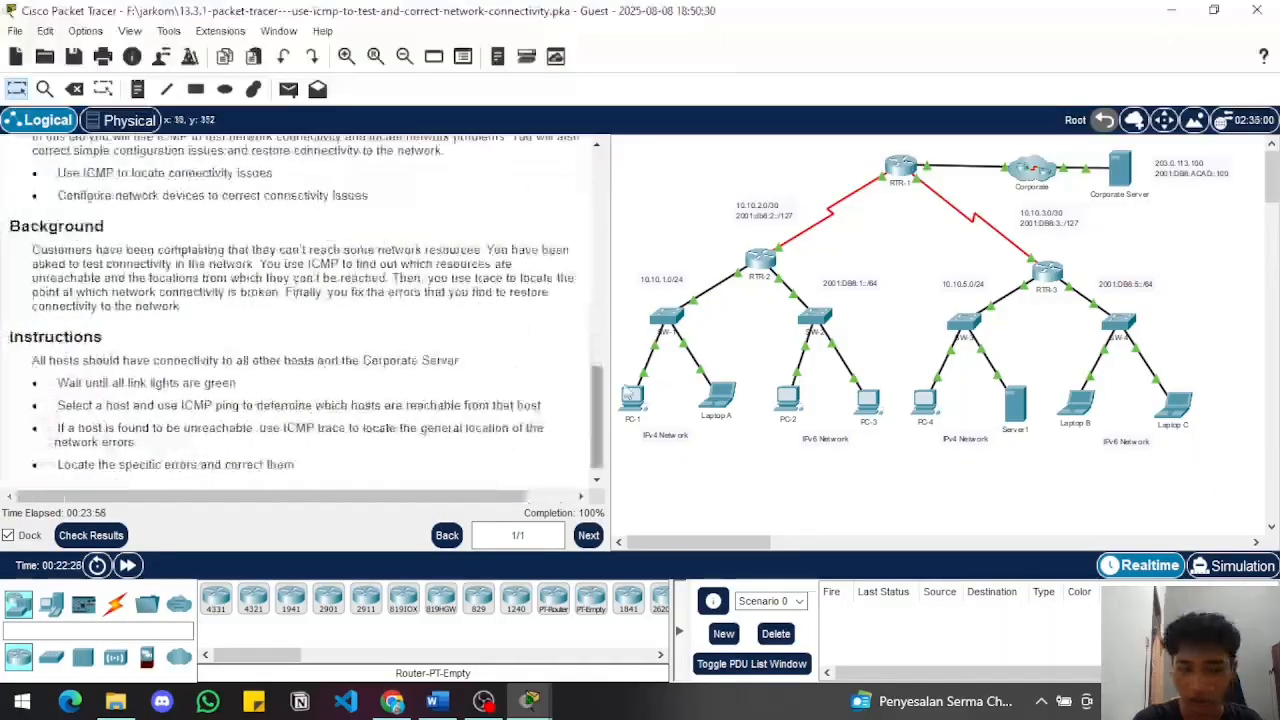
pyautogui.press('p')
pyautogui.click(636, 400)
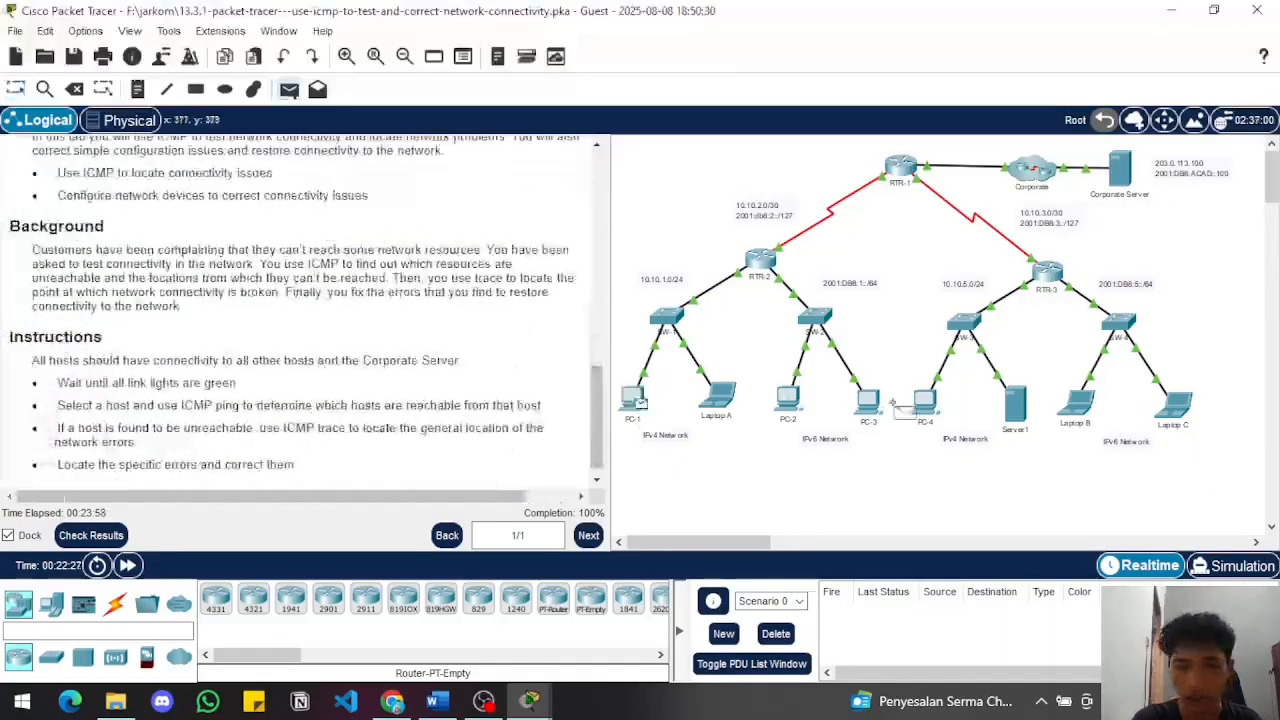
pyautogui.click(928, 412)
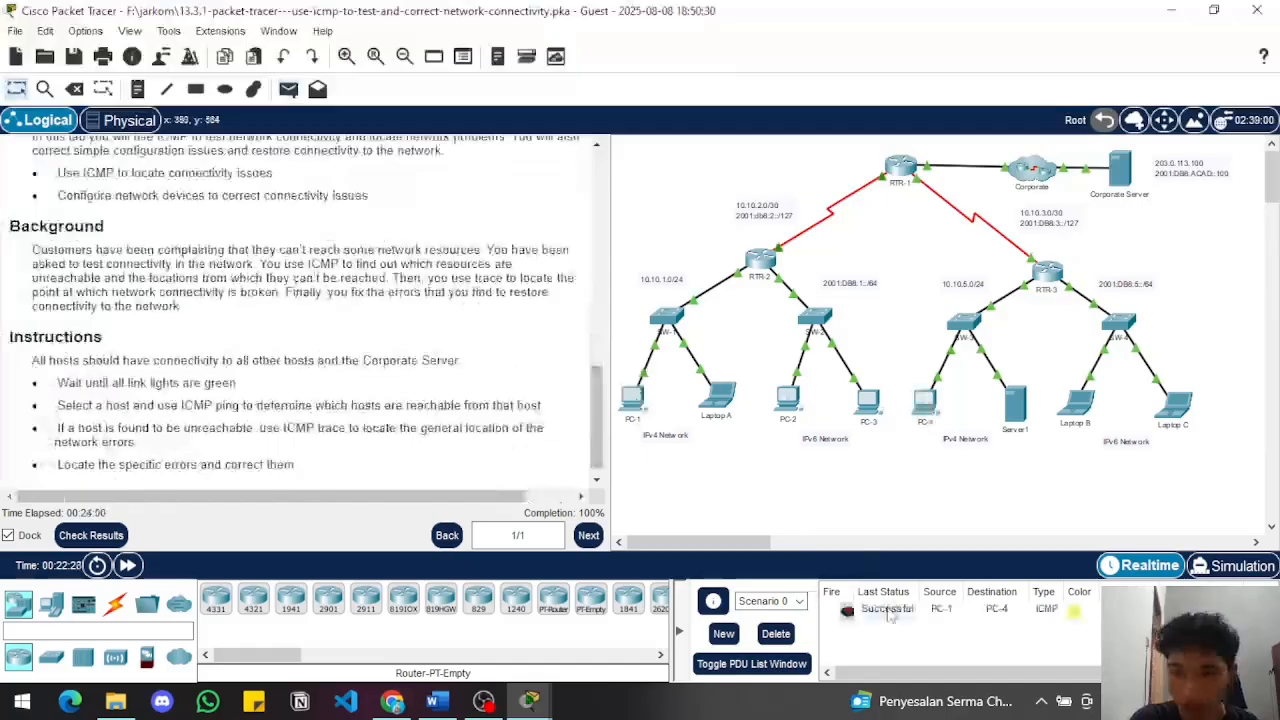